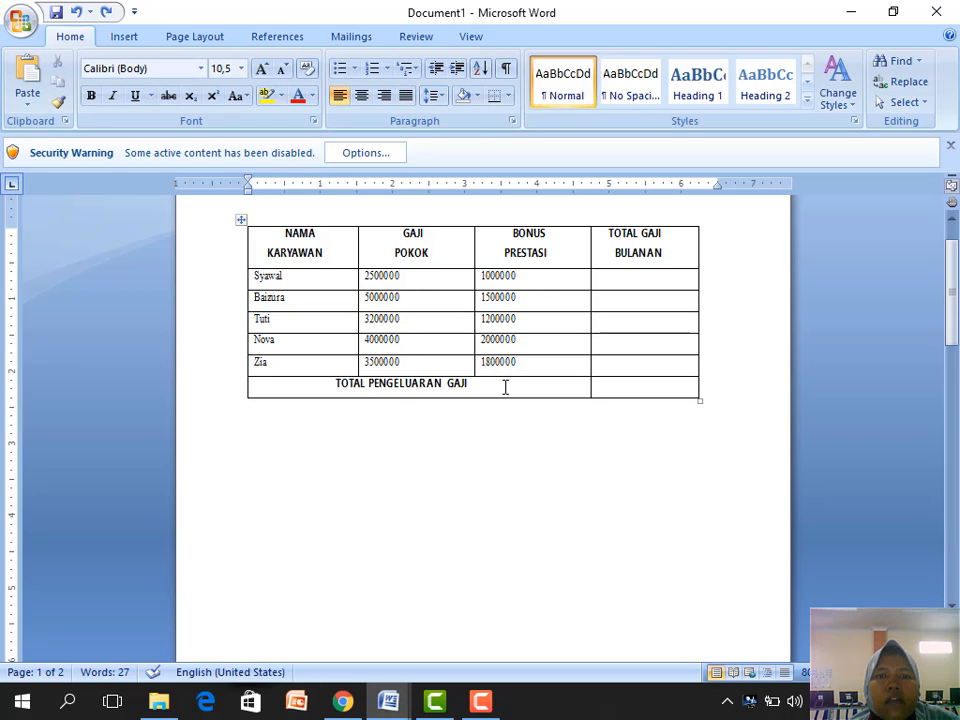
scroll(506, 388, up, 1)
scroll(506, 385, down, 1)
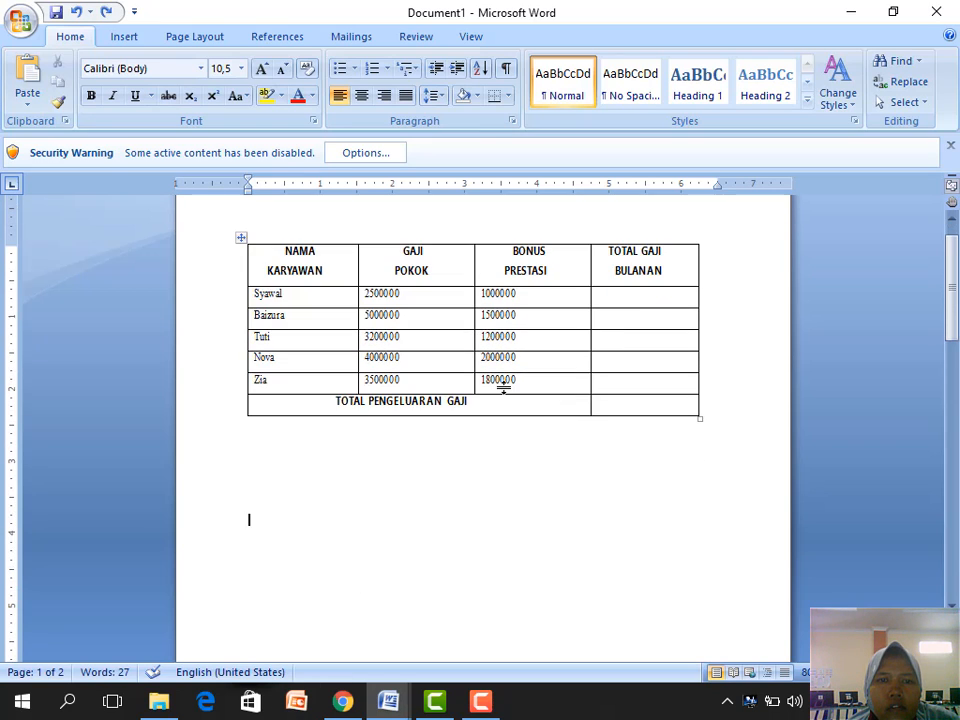
click(329, 266)
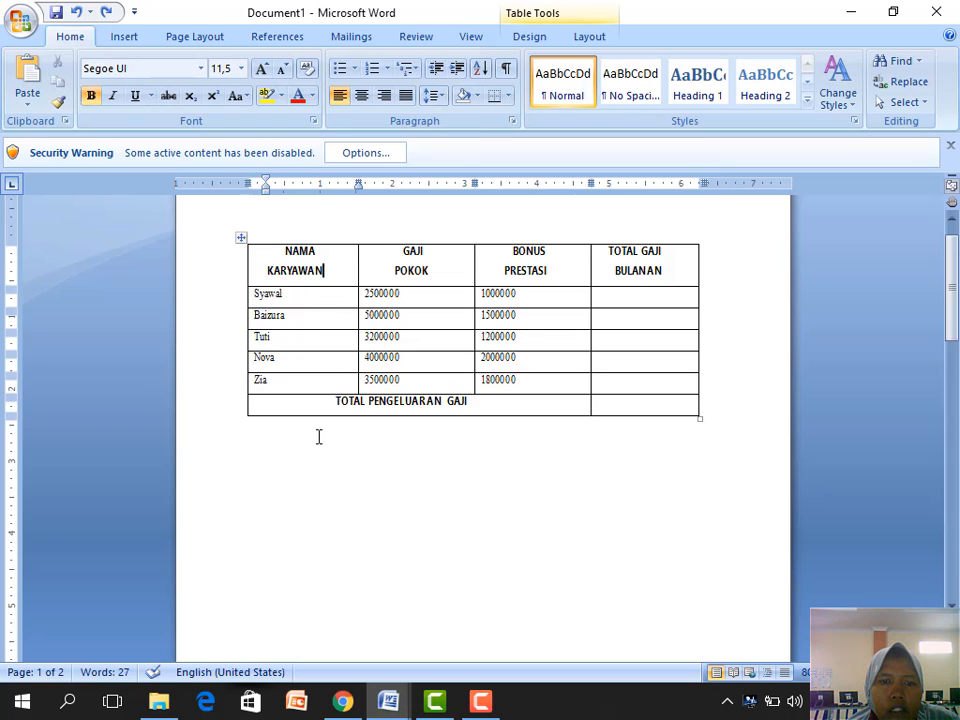
click(306, 459)
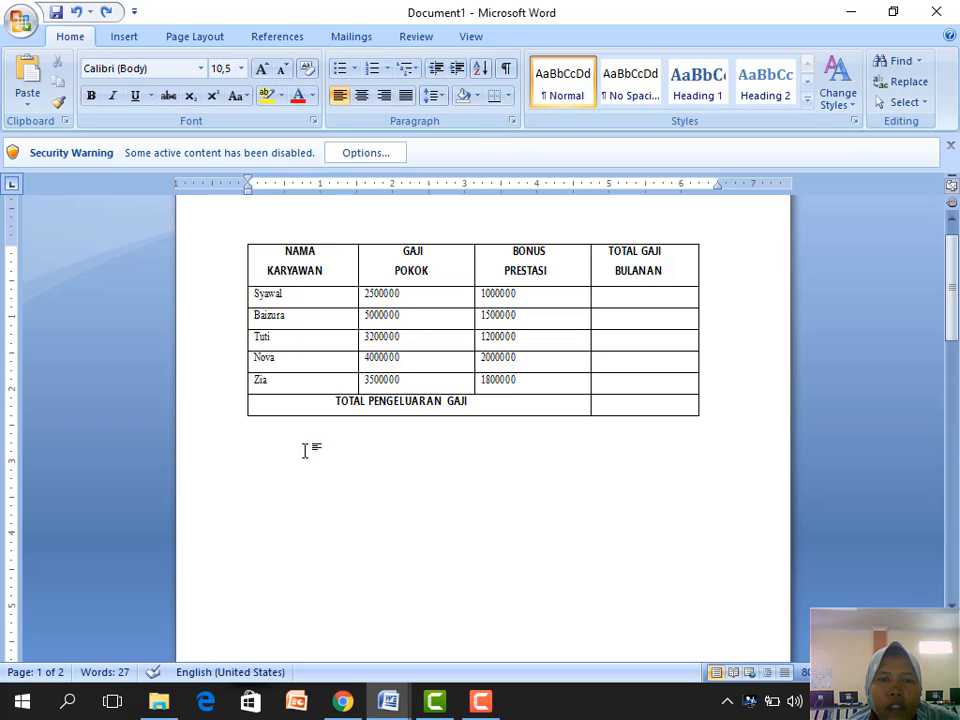
drag(295, 271, 663, 417)
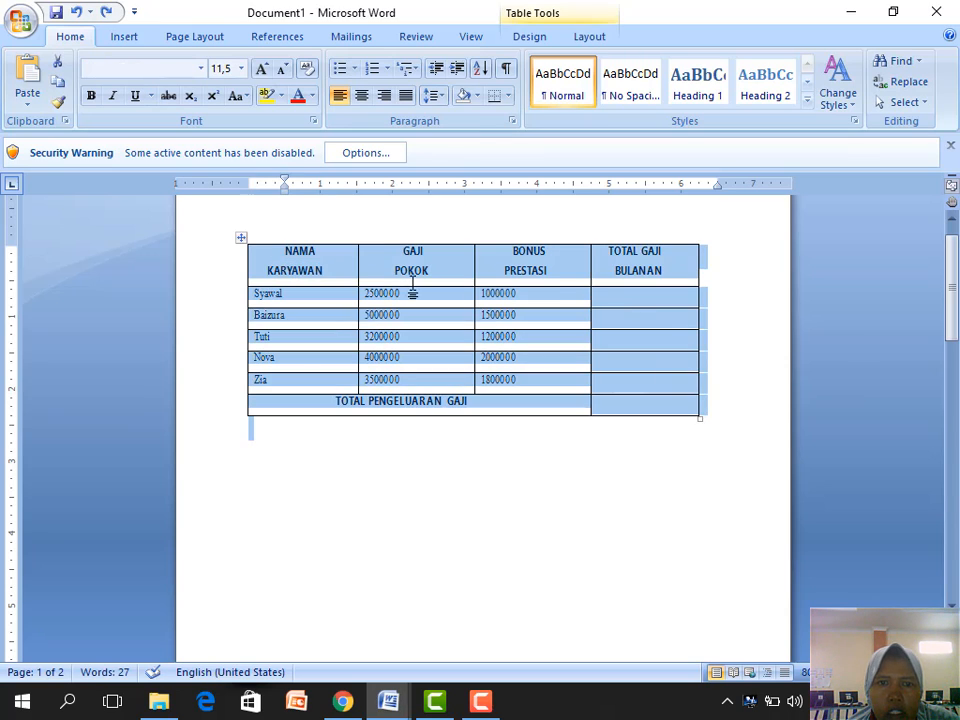
click(310, 268)
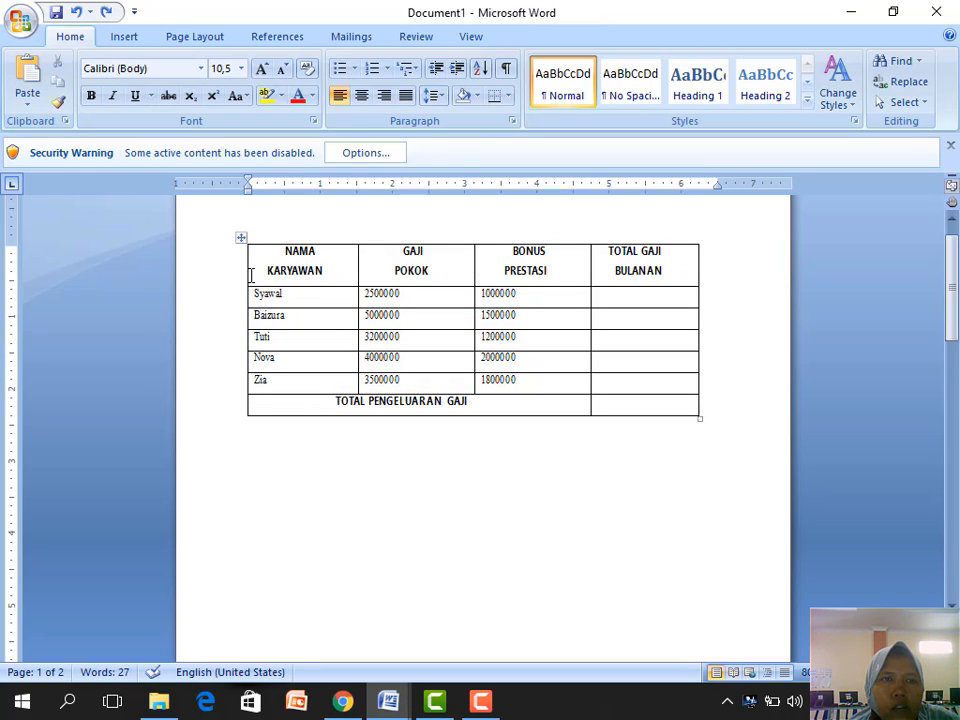
Insert a table with 4 columns and 7 rows below the existing salary table.
click(125, 37)
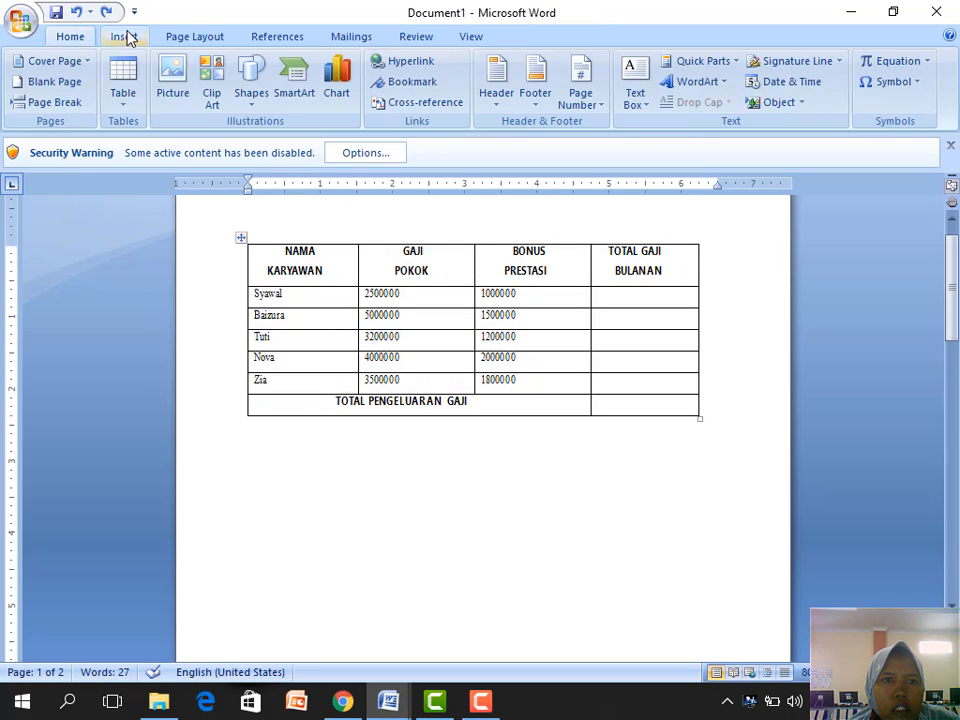
click(126, 105)
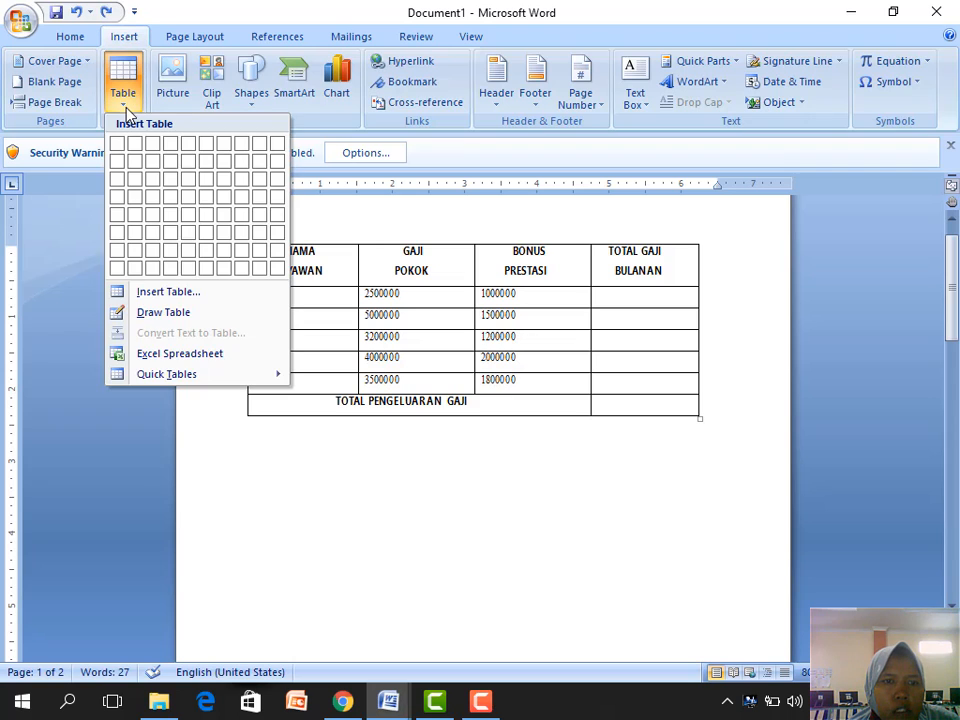
click(160, 292)
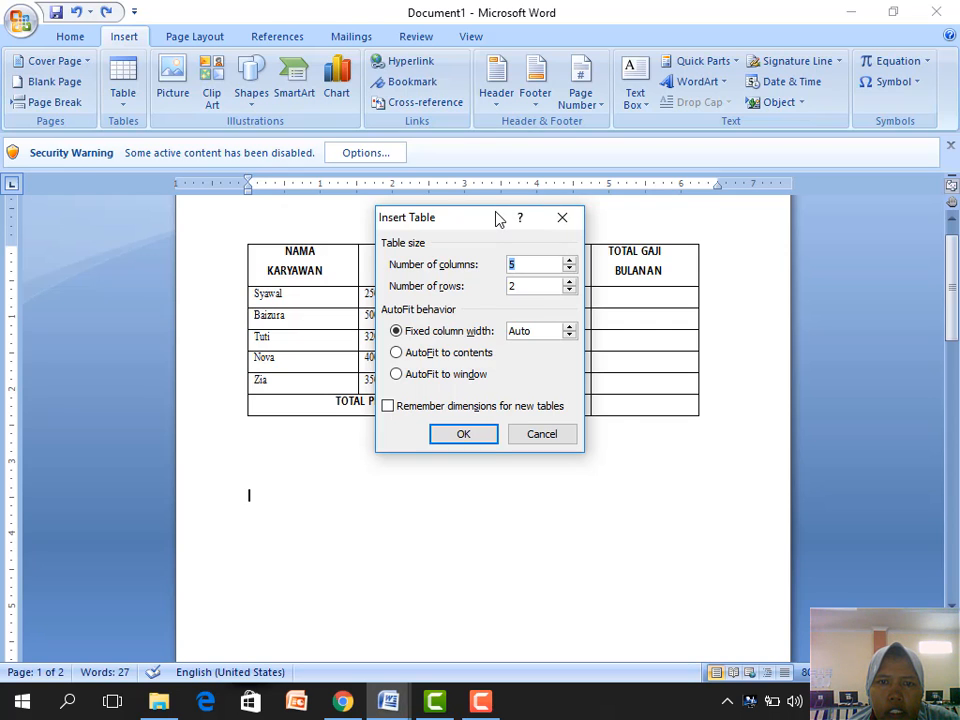
drag(499, 218, 659, 443)
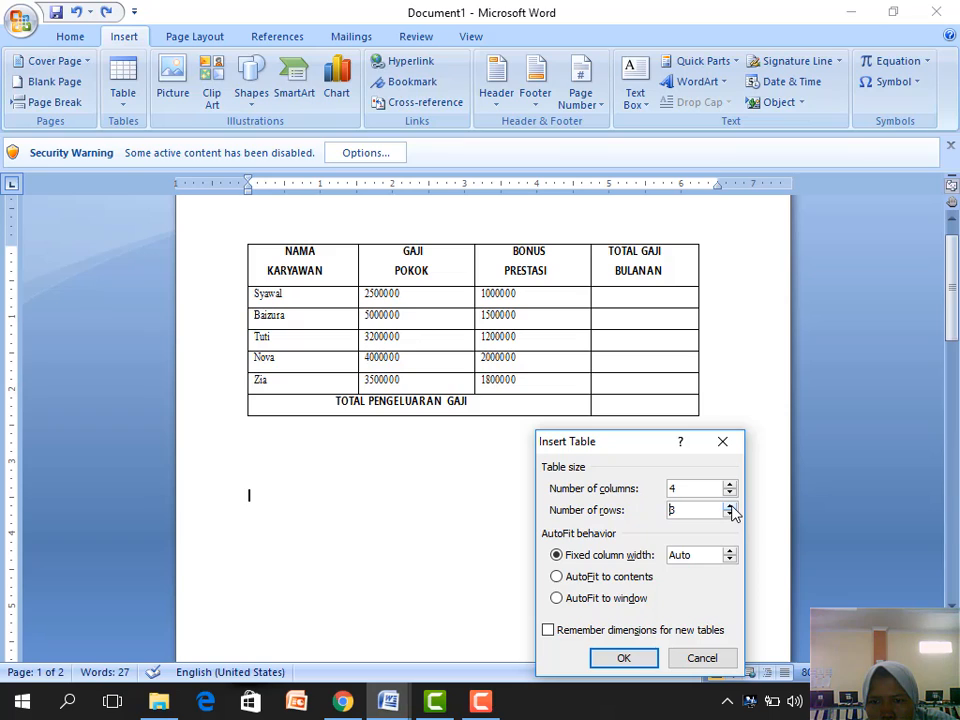
click(620, 658)
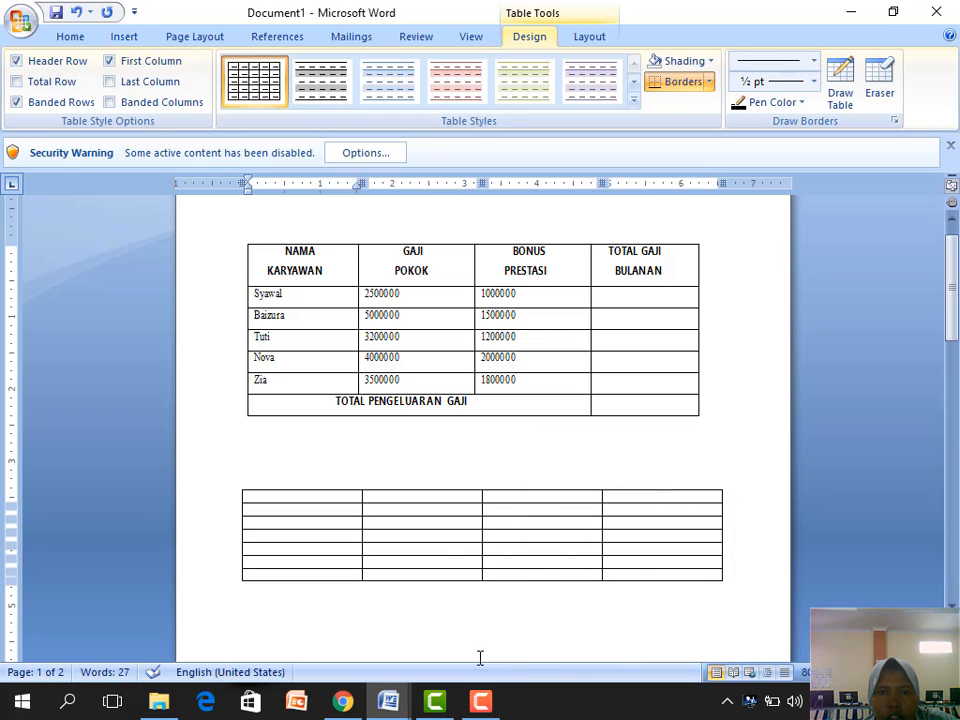
Set the whole new table's font size to 14 and its line spacing to 1.5.
scroll(317, 506, down, 2)
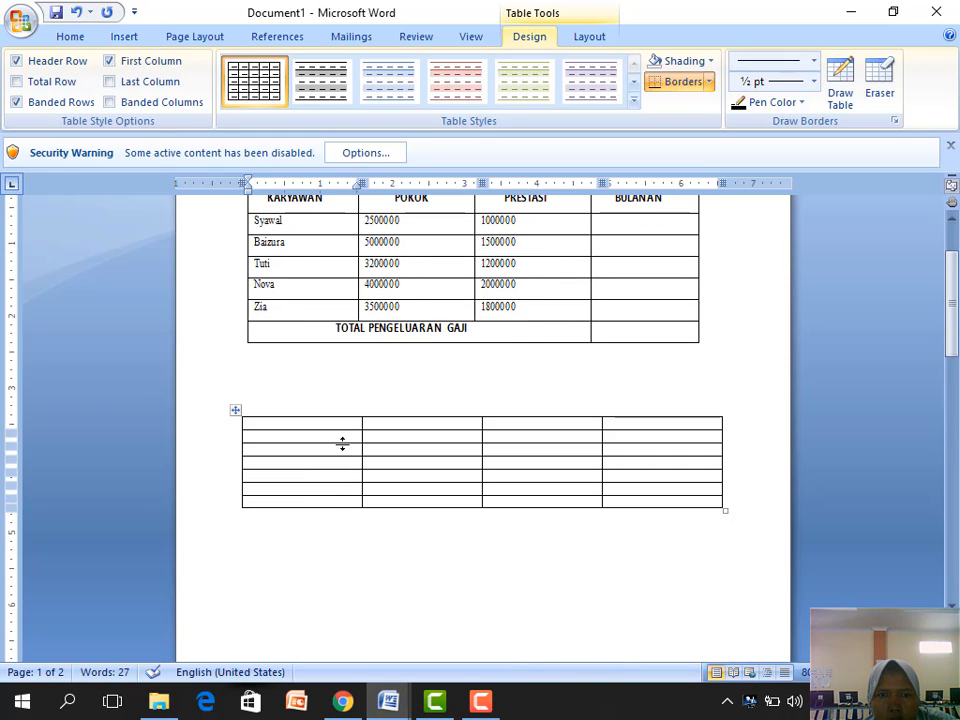
scroll(344, 429, up, 1)
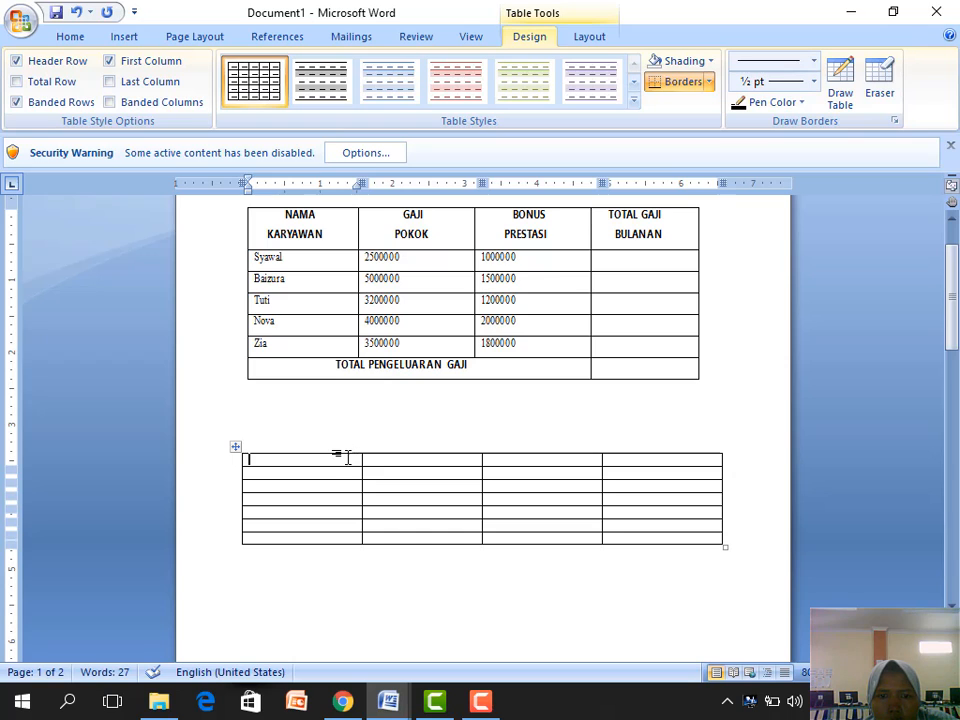
drag(373, 457, 716, 540)
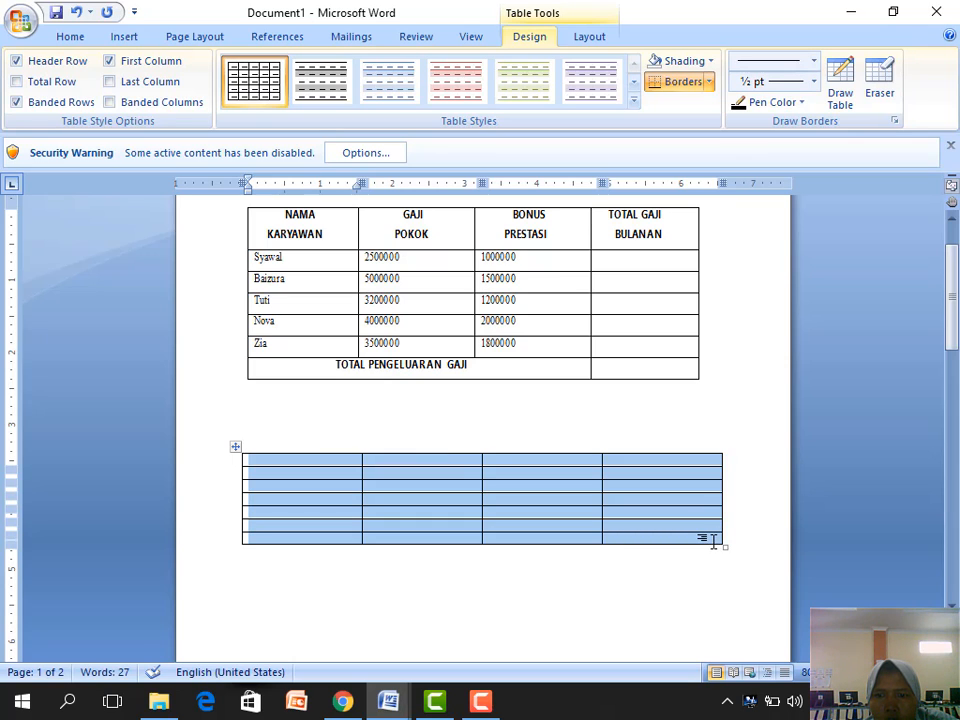
click(76, 40)
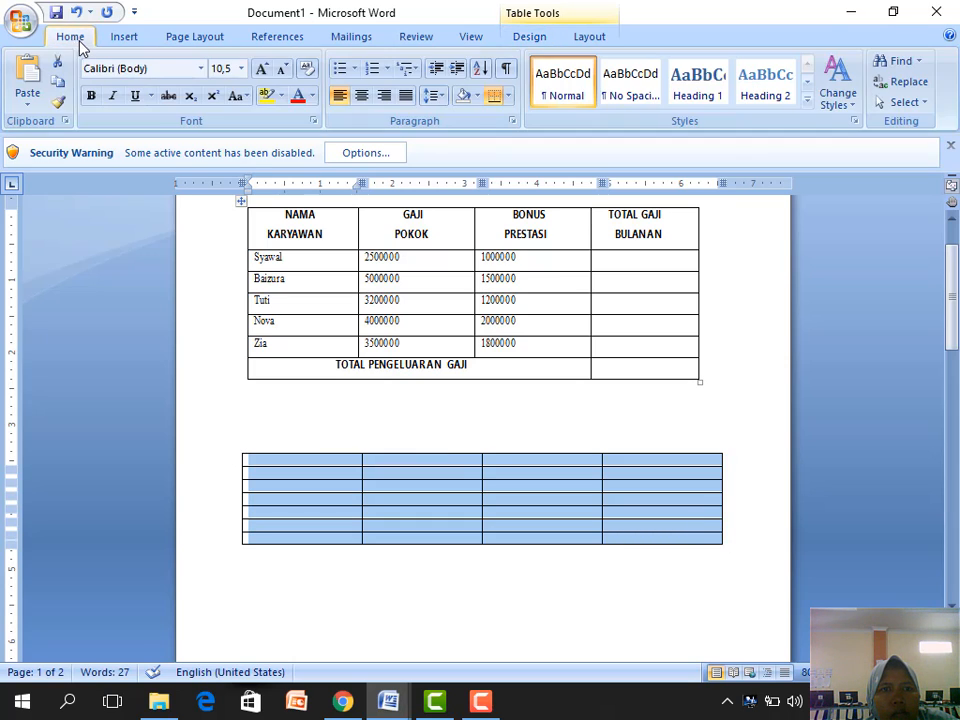
click(241, 68)
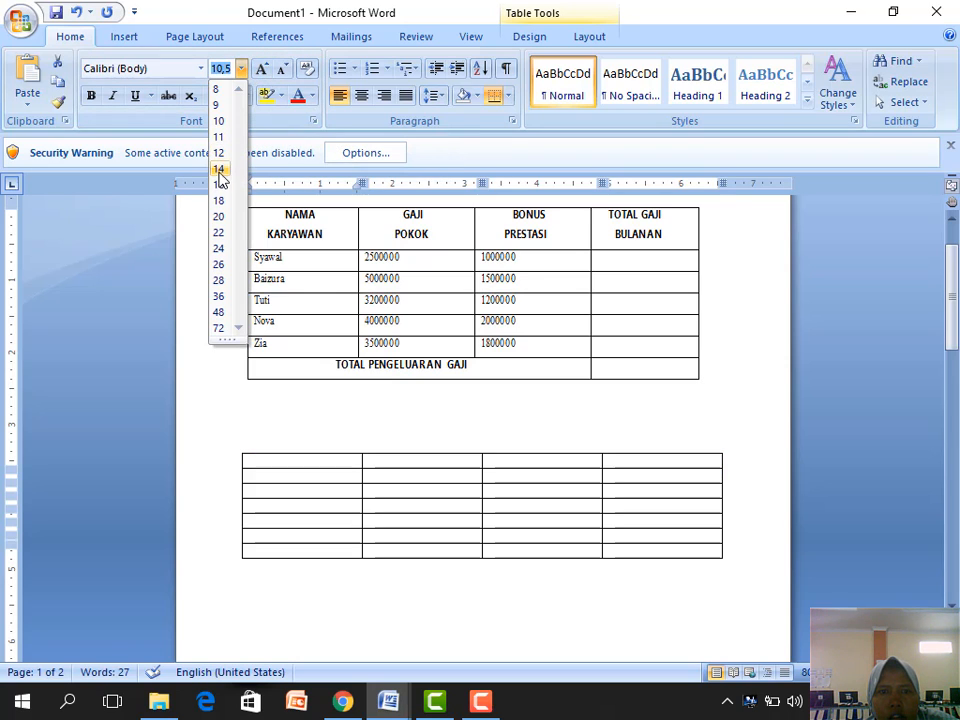
click(219, 168)
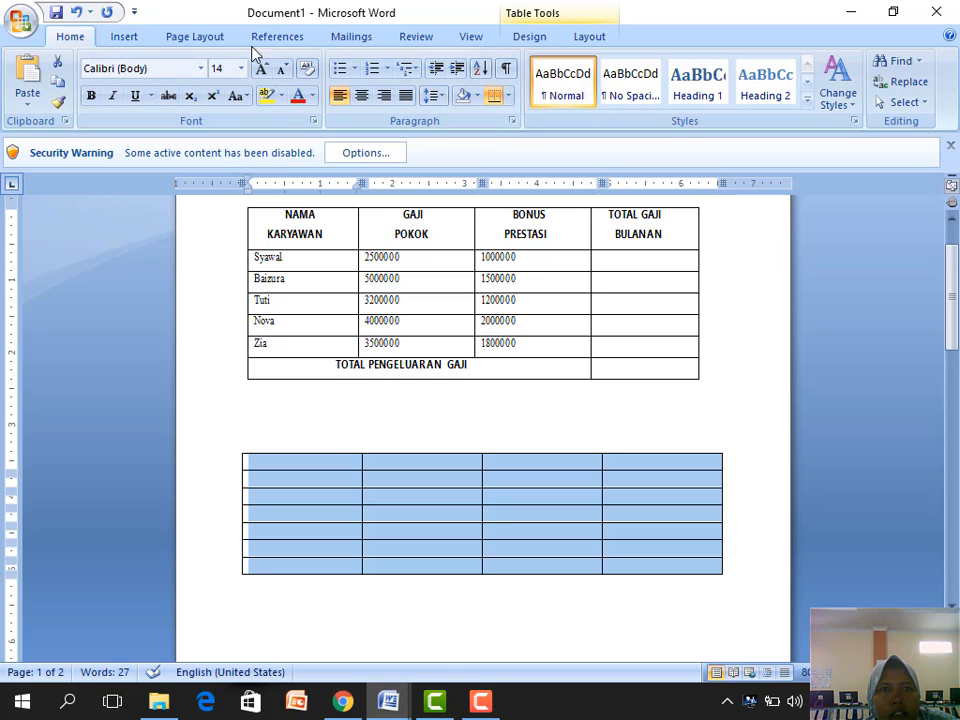
click(200, 37)
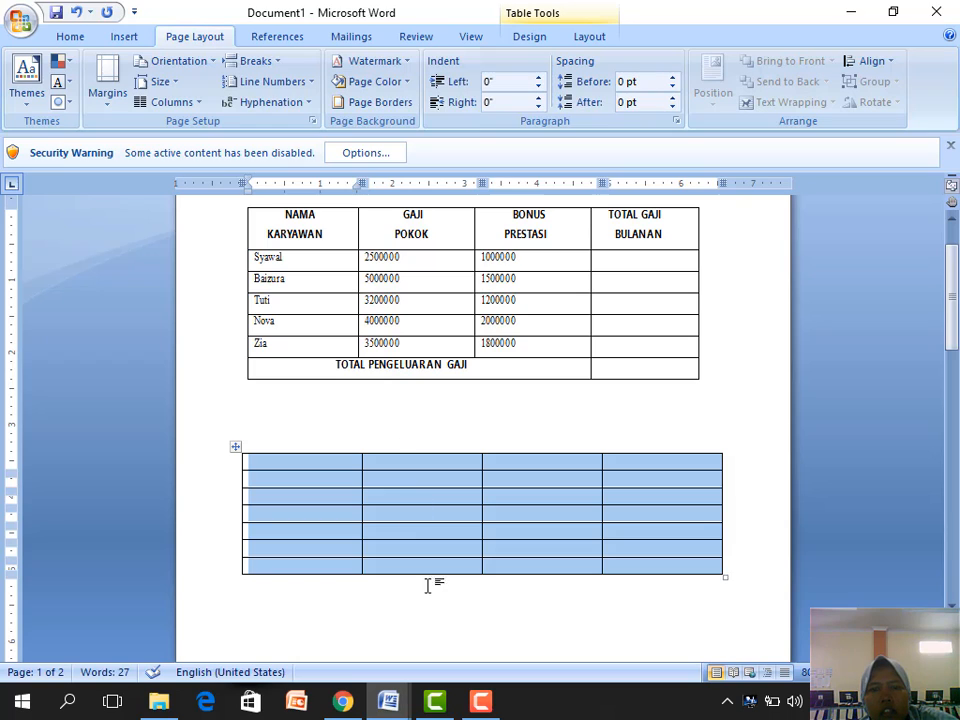
key(ctrl+5)
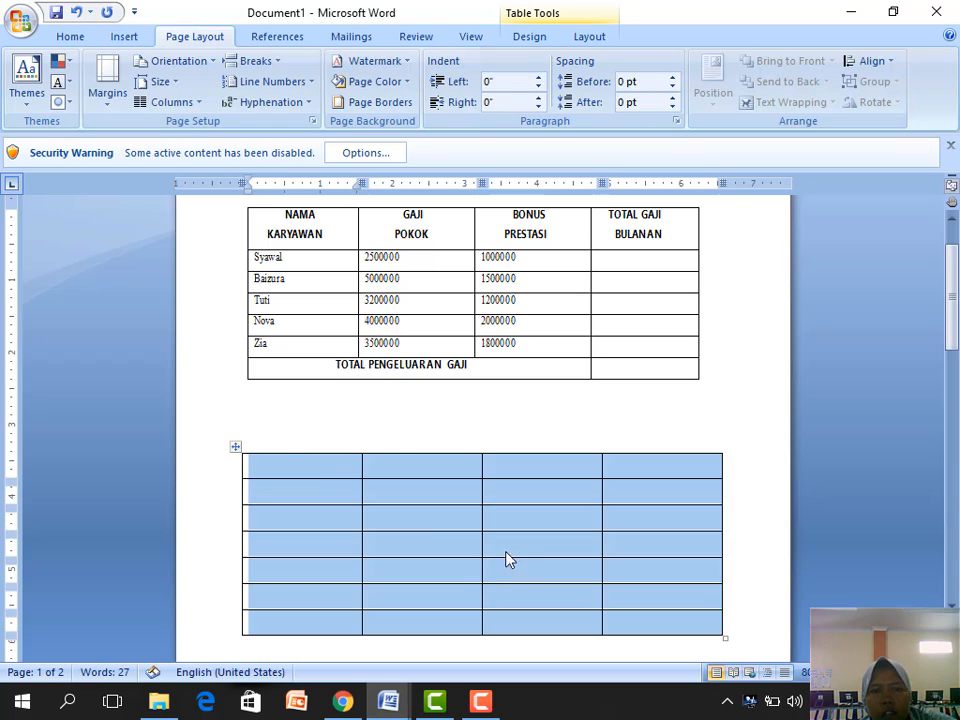
Enter the headings NAMA KARYAWAN and GAJI POKOK in the first two header cells of the new table.
click(308, 476)
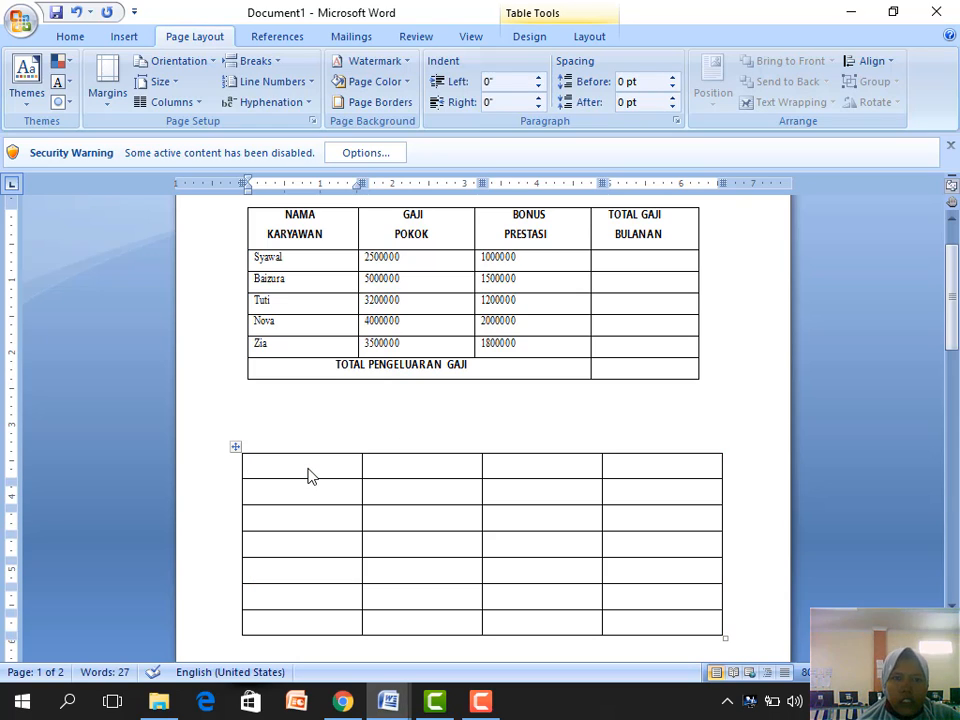
text(NAMA)
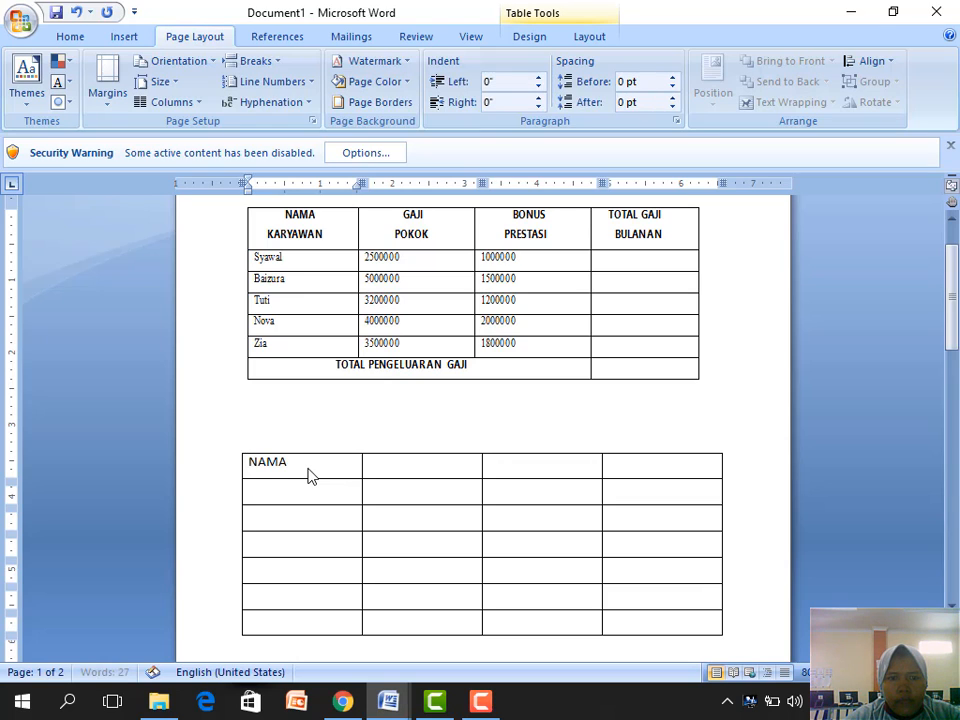
text( KARYAWAN)
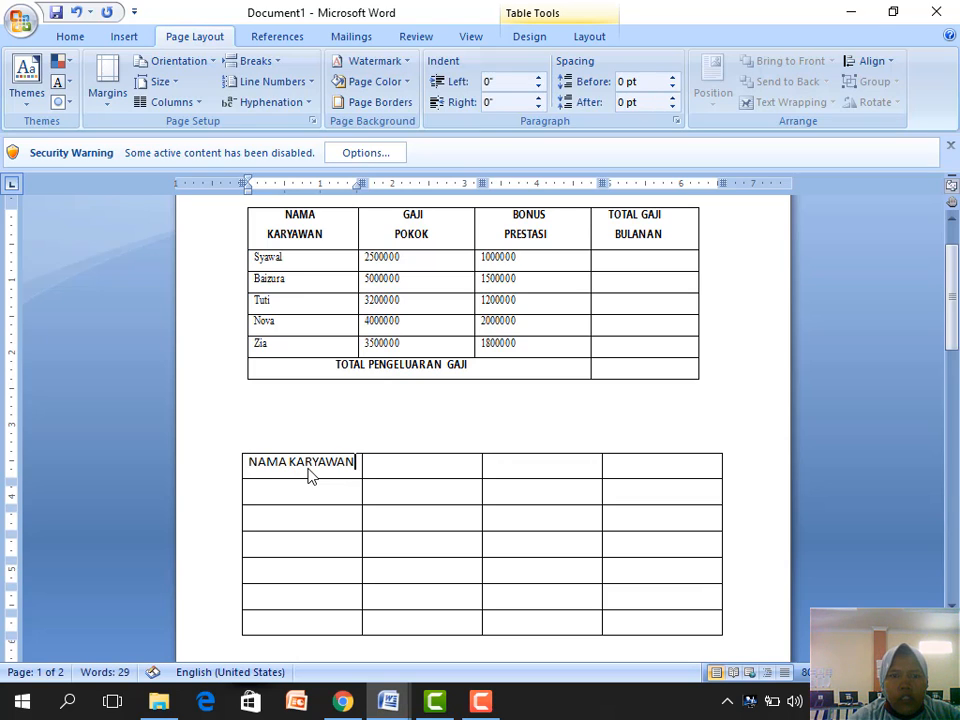
click(448, 465)
text(GAJI)
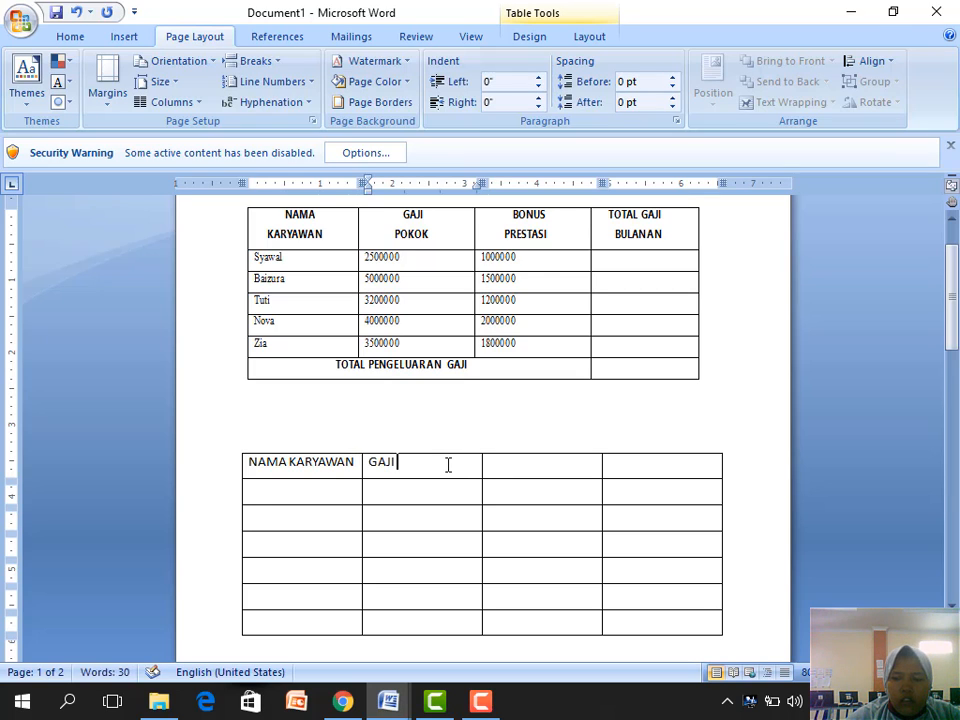
text( POKOK)
Enter the headings BONUS PRESTASI and TOTAL GAJI BULANAN in the third and fourth header cells.
key(Tab)
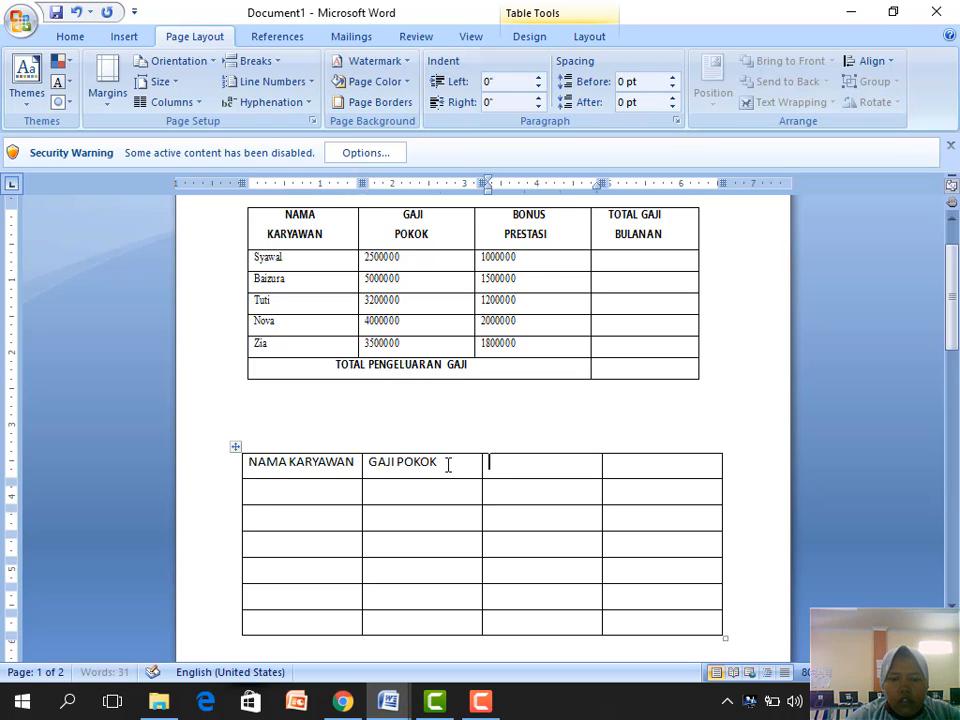
text(BONUS)
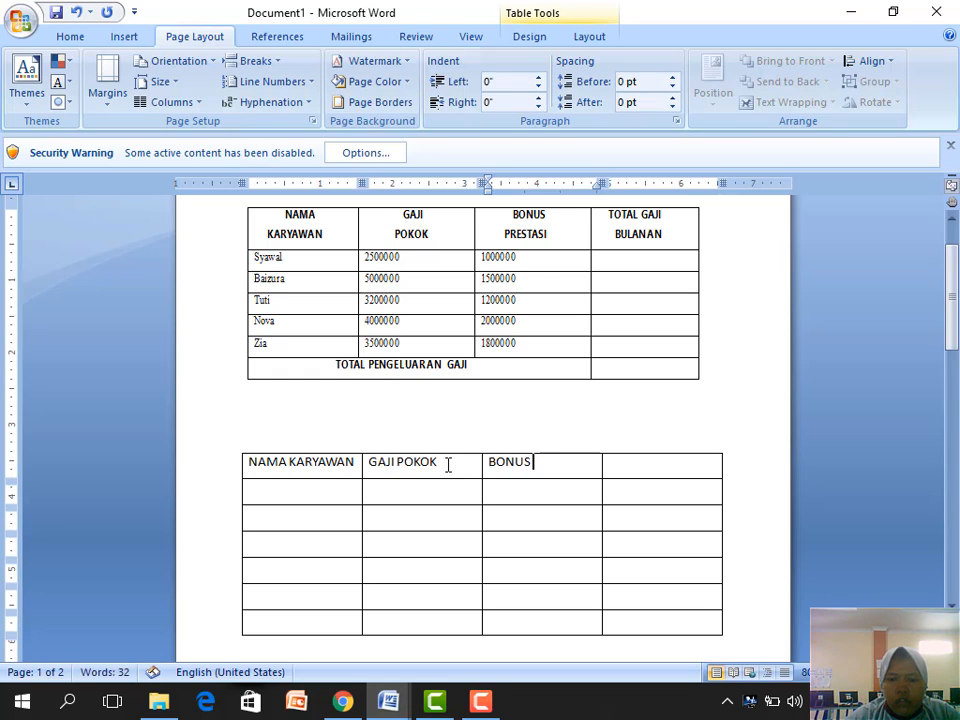
text( PRESTASI)
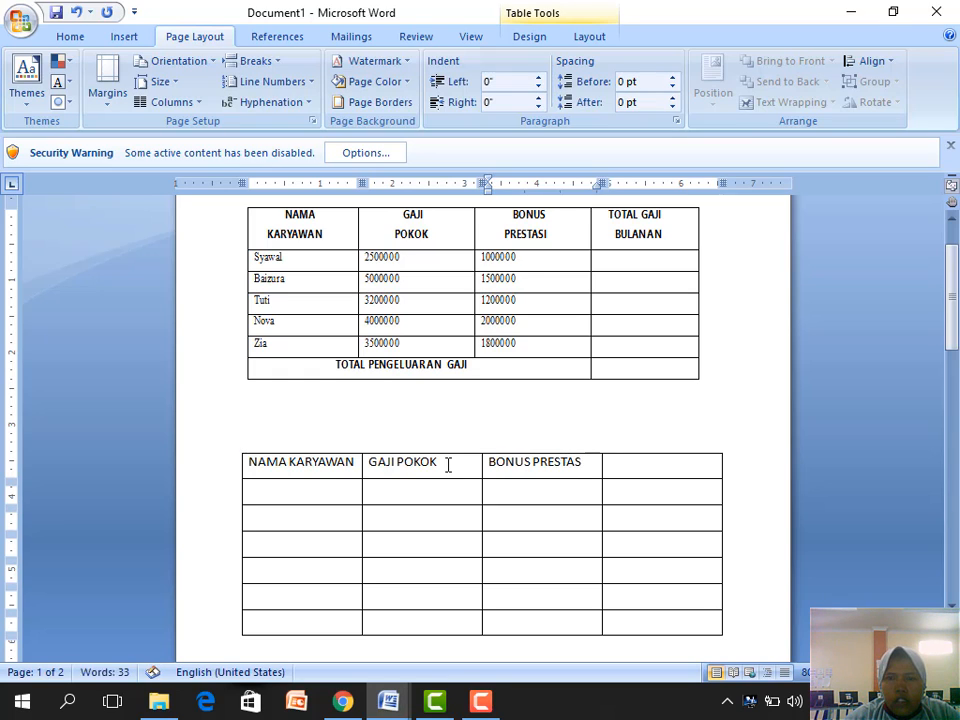
key(Tab)
text(TOTAL)
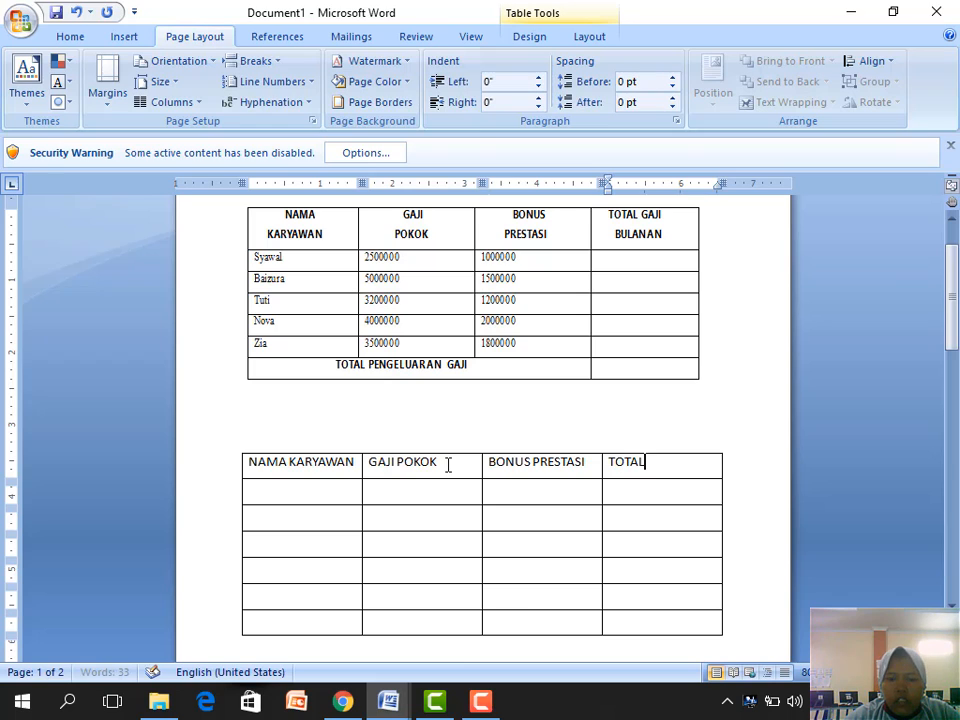
text( GAJI)
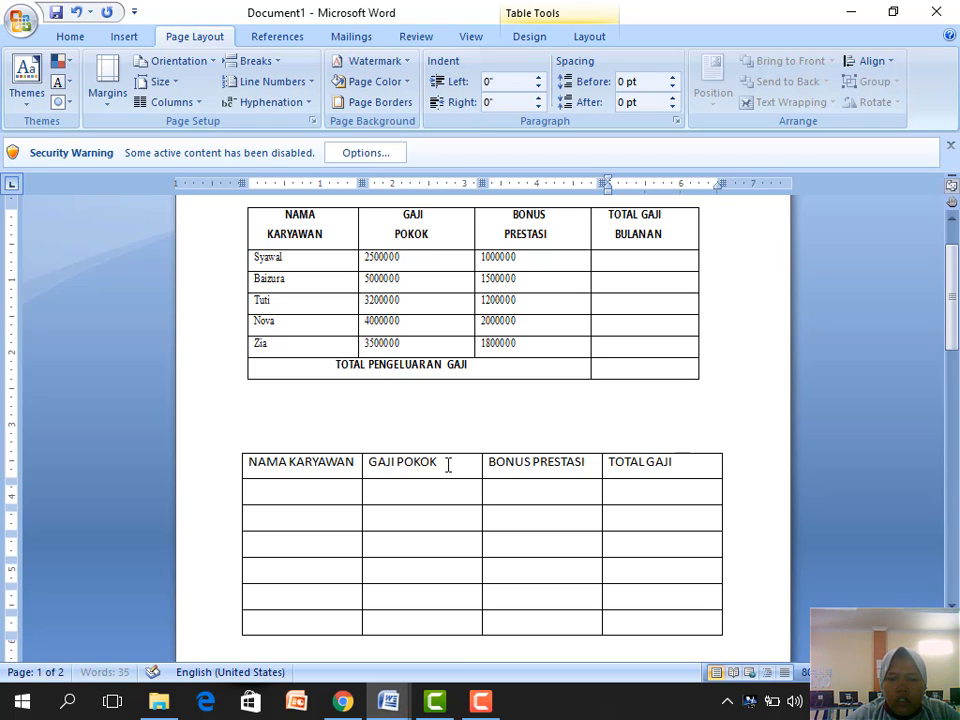
text( BULANAN)
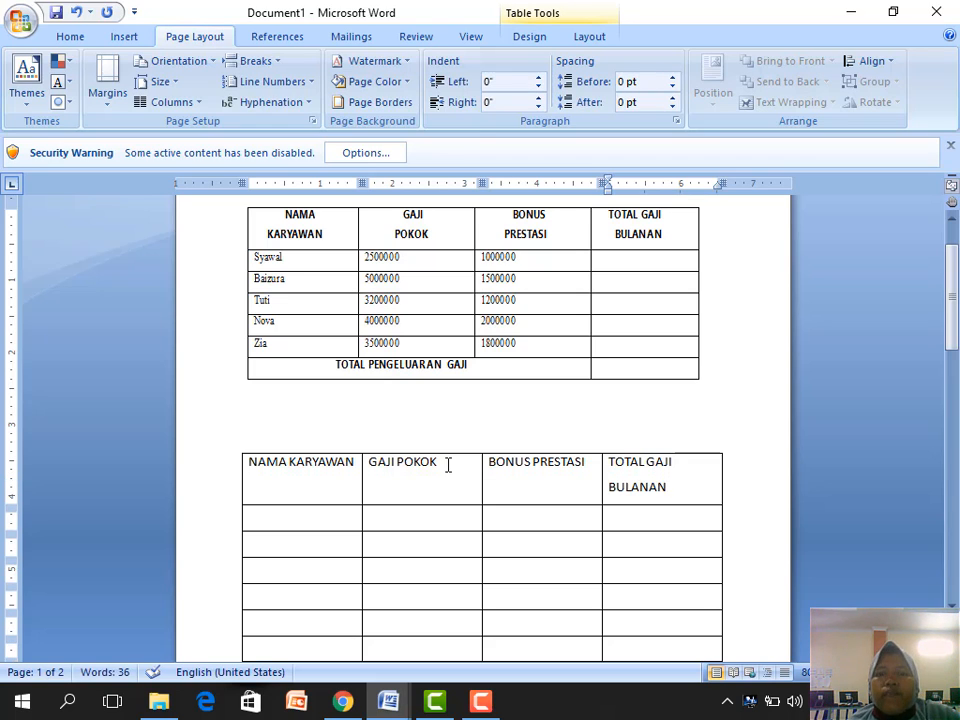
Break the BONUS PRESTASI, GAJI POKOK and NAMA KARYAWAN headings onto two lines, one word per line.
click(538, 465)
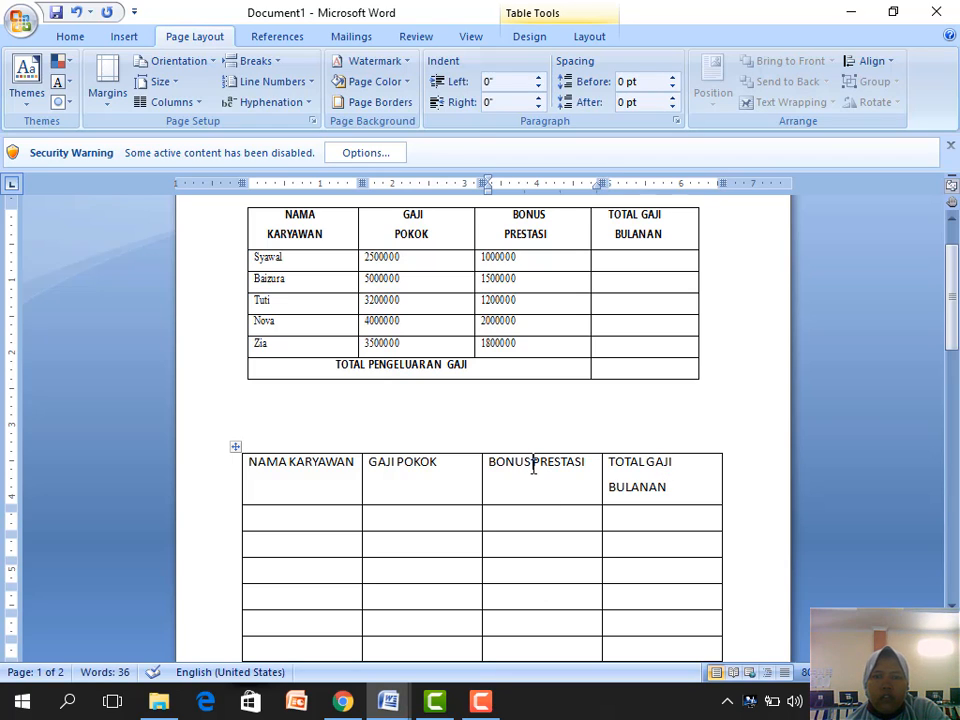
key(Return)
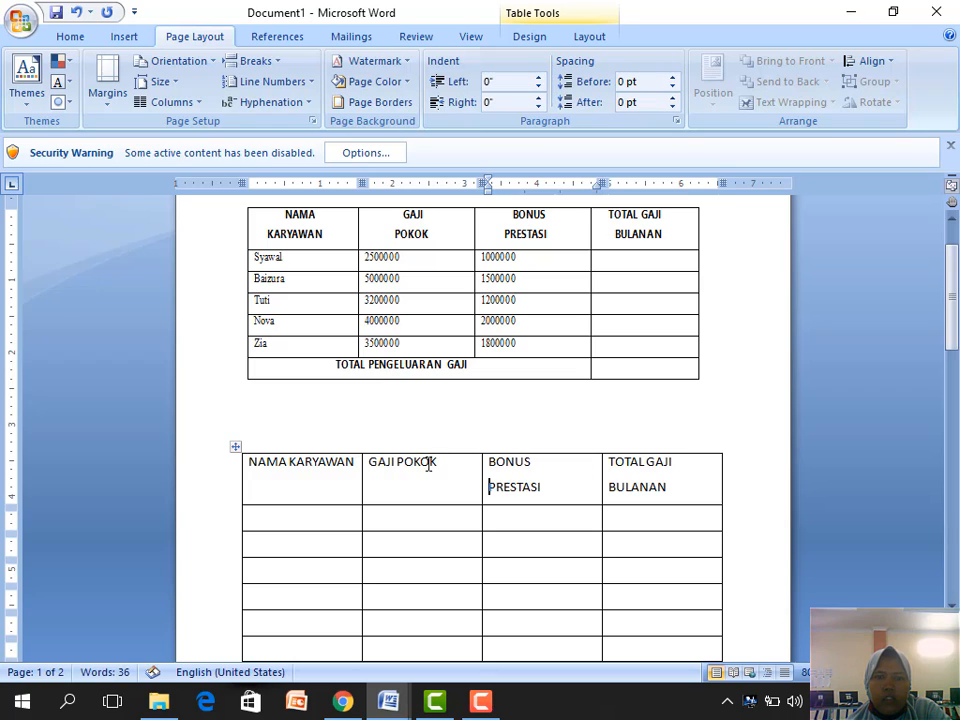
click(402, 461)
key(Return)
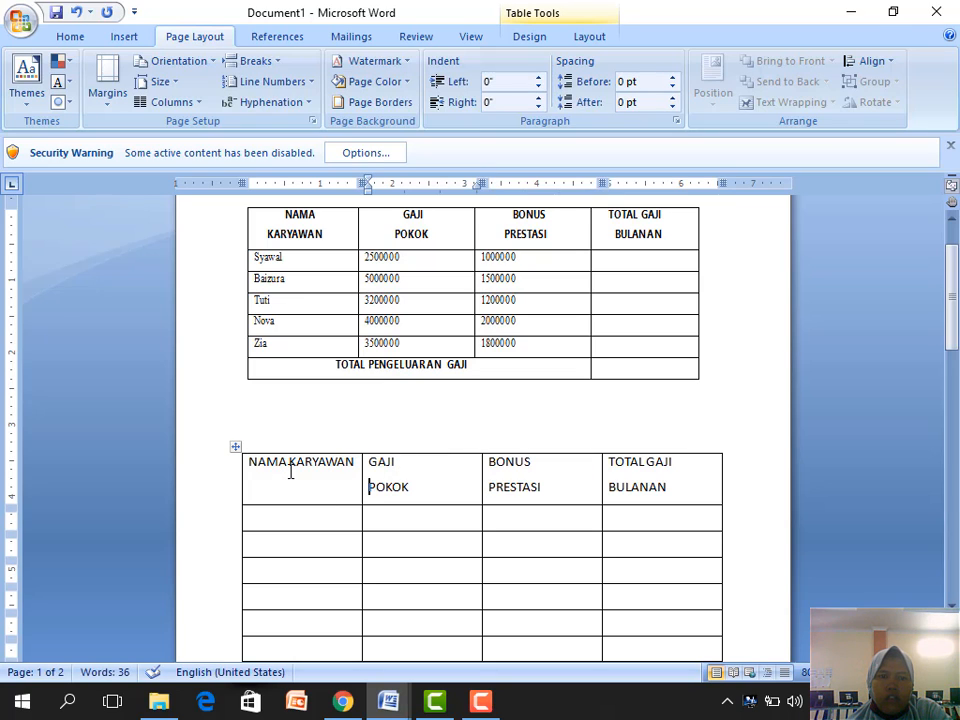
key(Return)
Center the text of the new table's header row horizontally.
drag(251, 456, 641, 474)
click(70, 37)
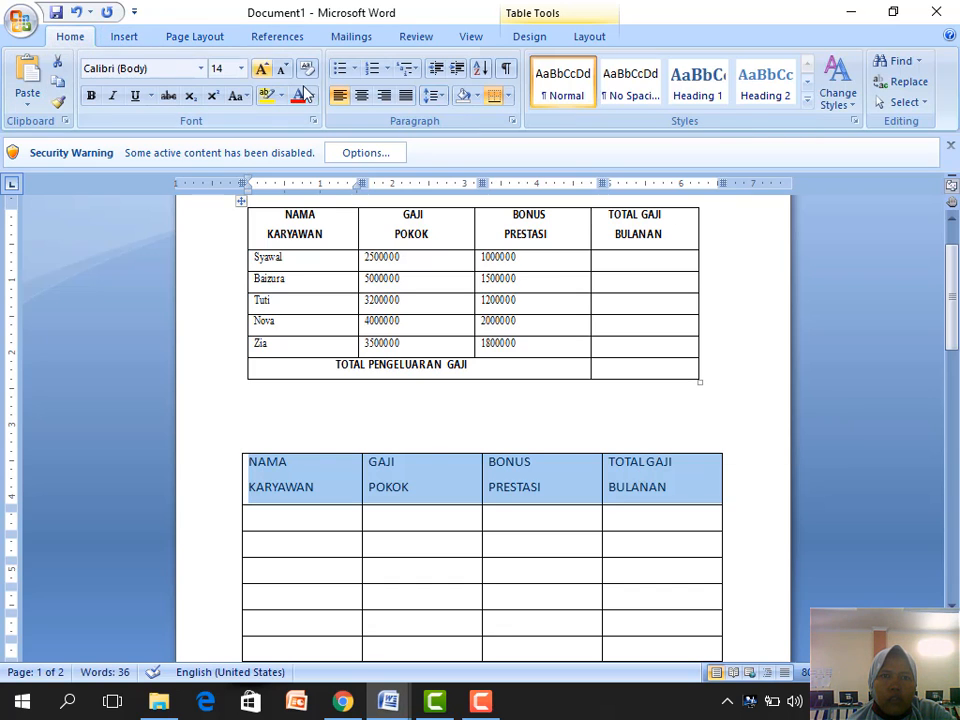
click(360, 97)
click(589, 424)
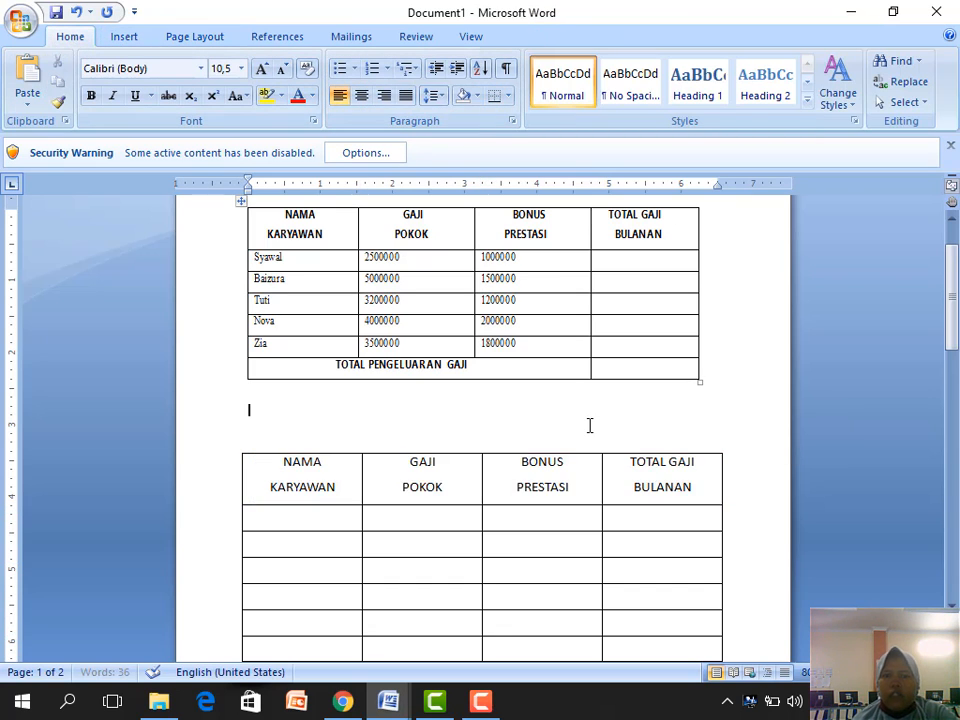
scroll(589, 424, down, 1)
scroll(589, 424, down, 2)
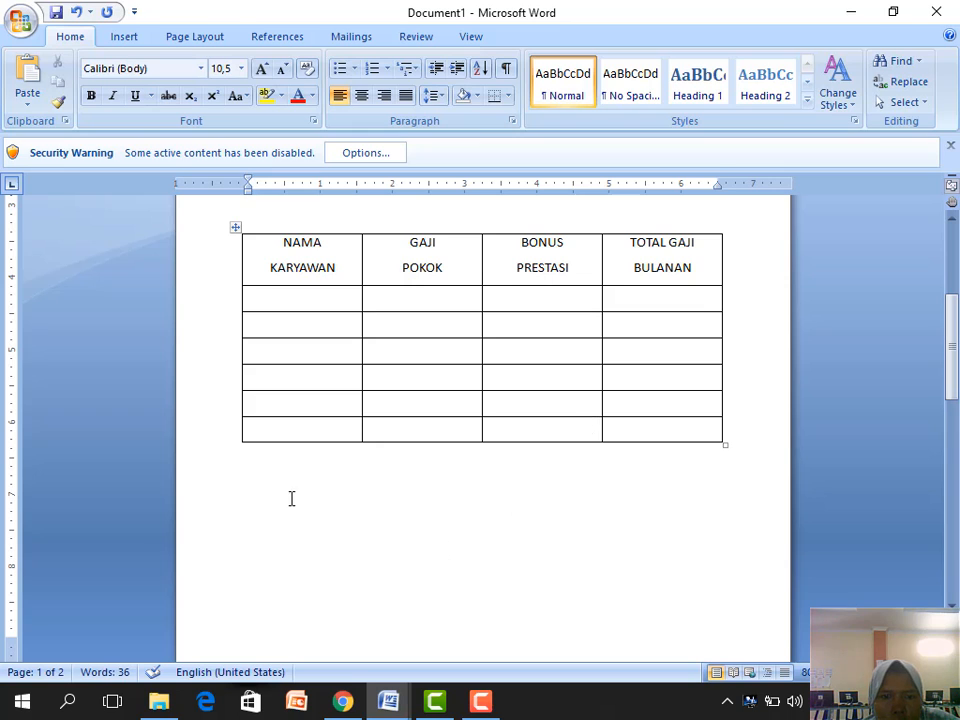
click(119, 37)
click(124, 100)
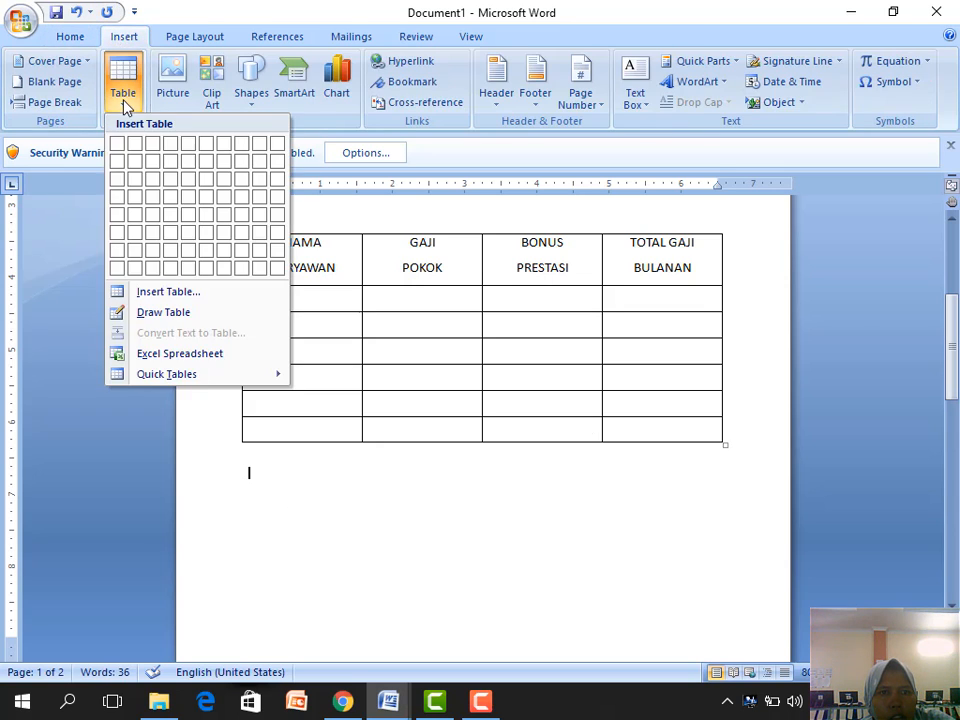
click(179, 297)
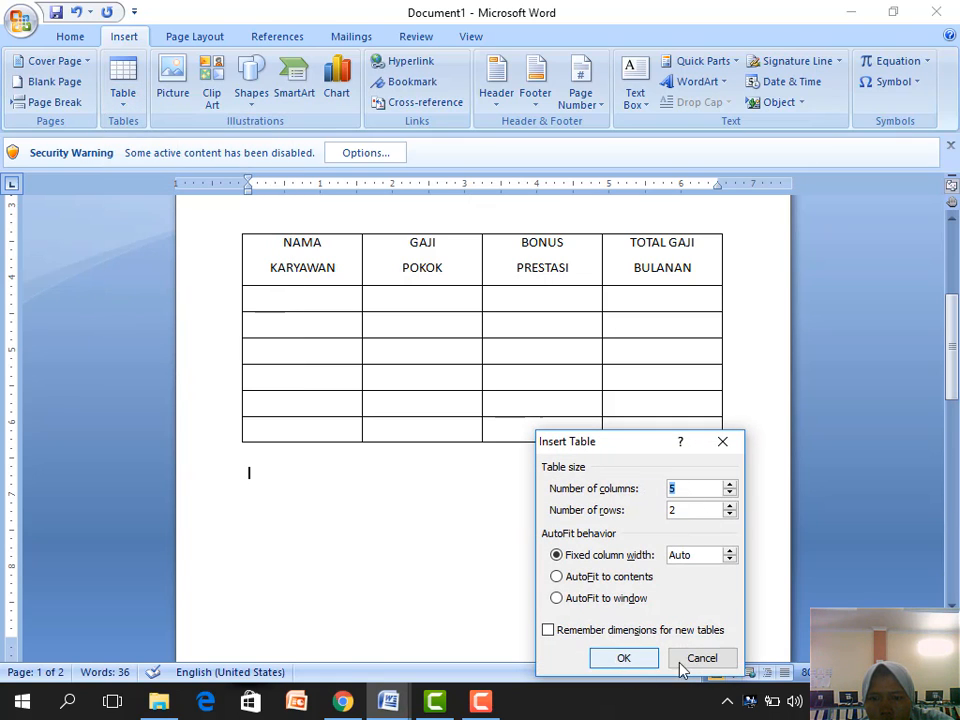
click(707, 658)
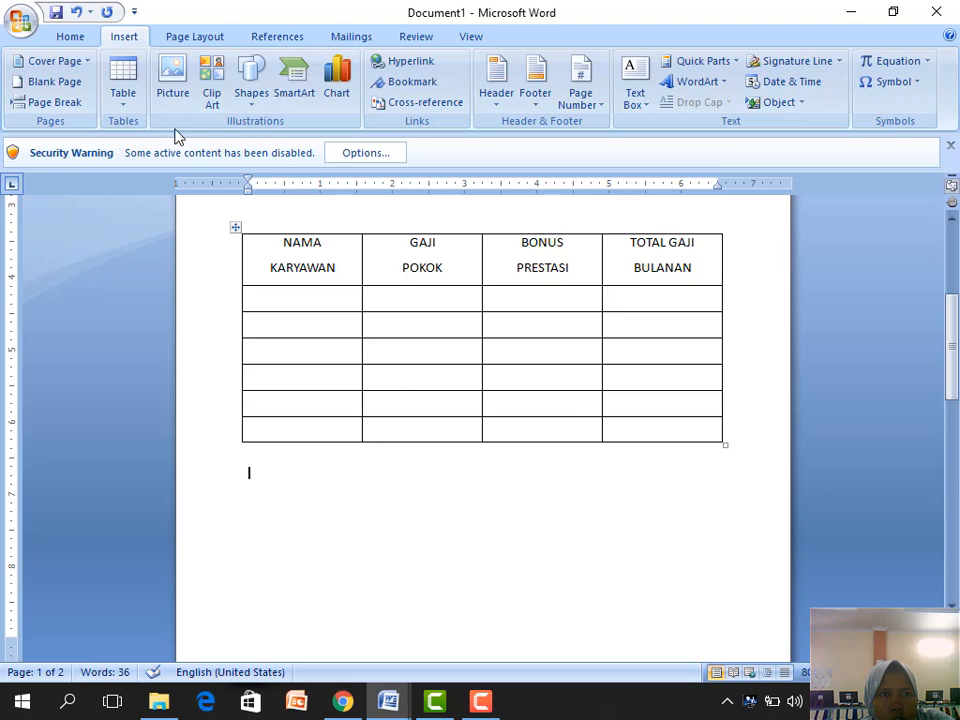
Insert a blank table with four columns and five rows below the table with the salary headings.
click(130, 98)
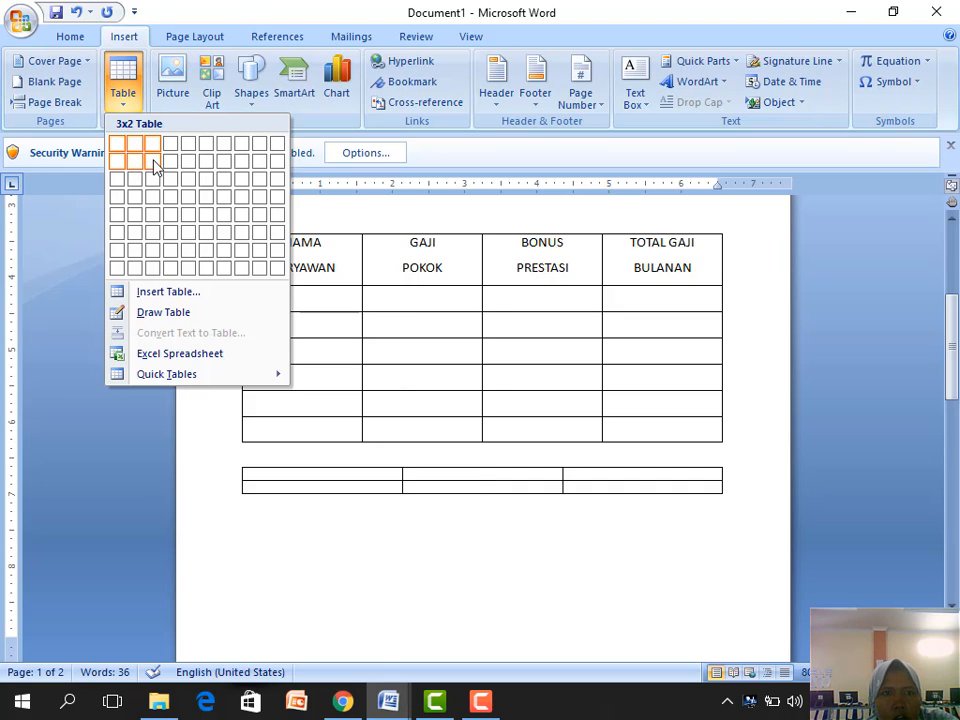
click(122, 101)
click(122, 101)
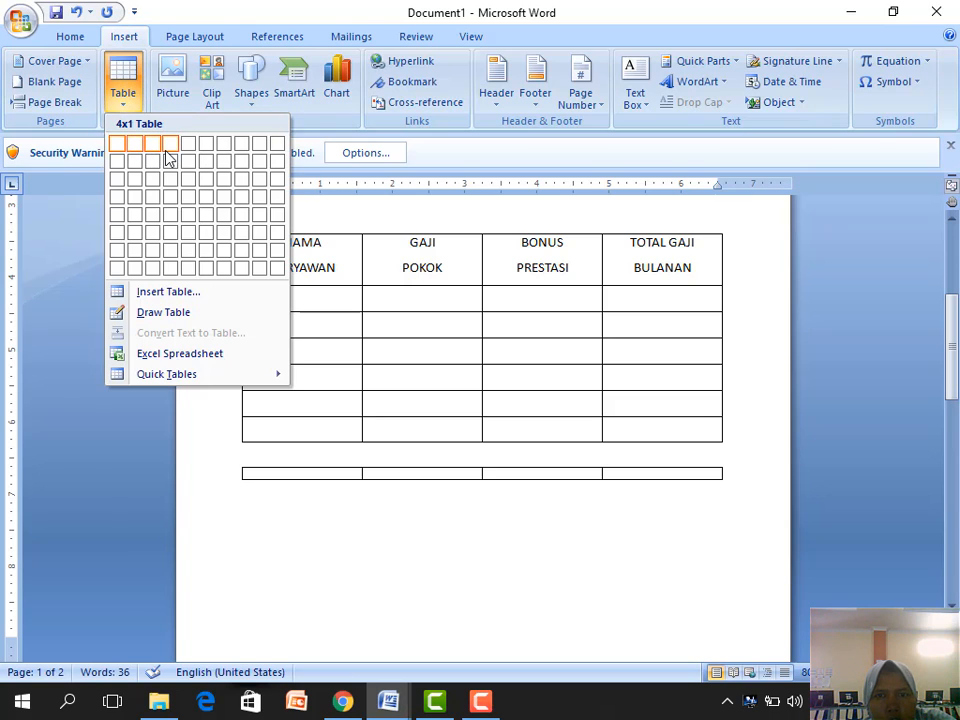
click(178, 226)
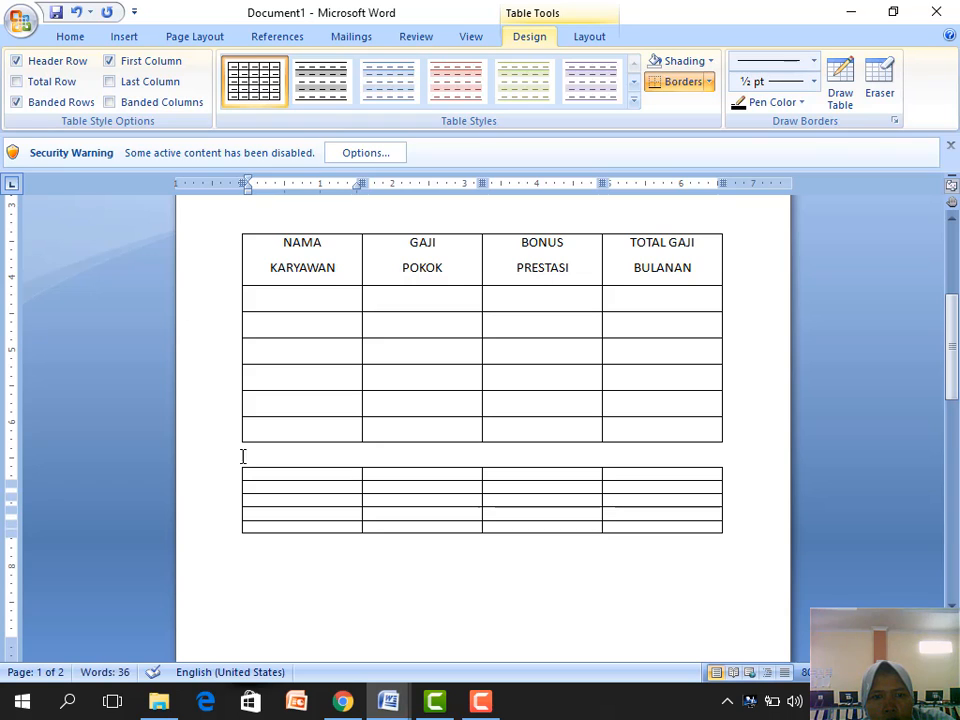
Set the font size of all cells in the new blank table to 14.
drag(337, 472, 652, 518)
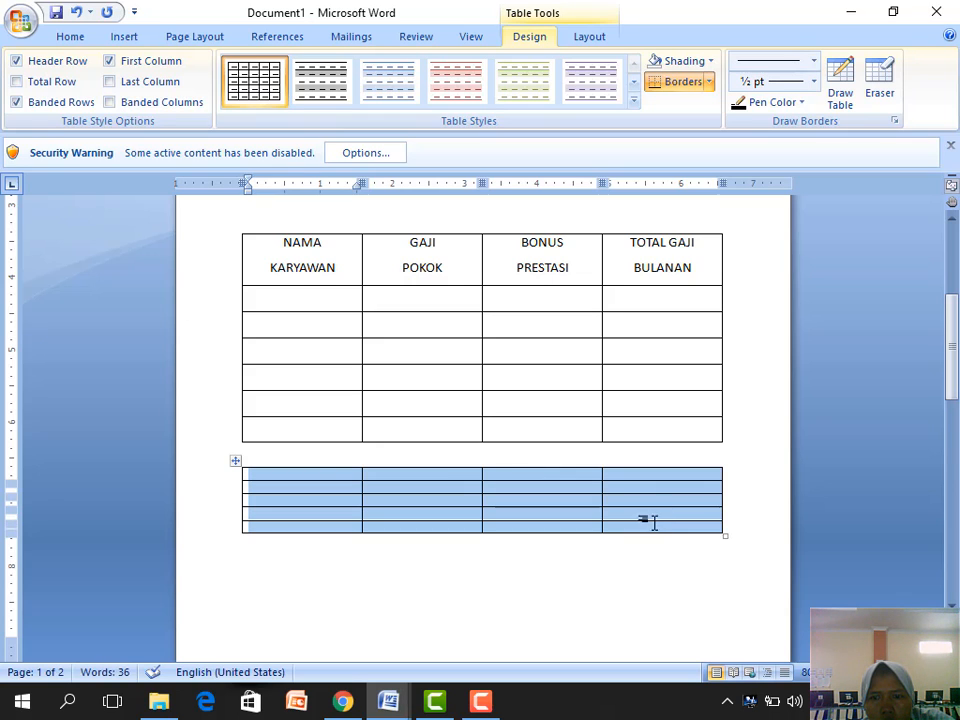
click(70, 37)
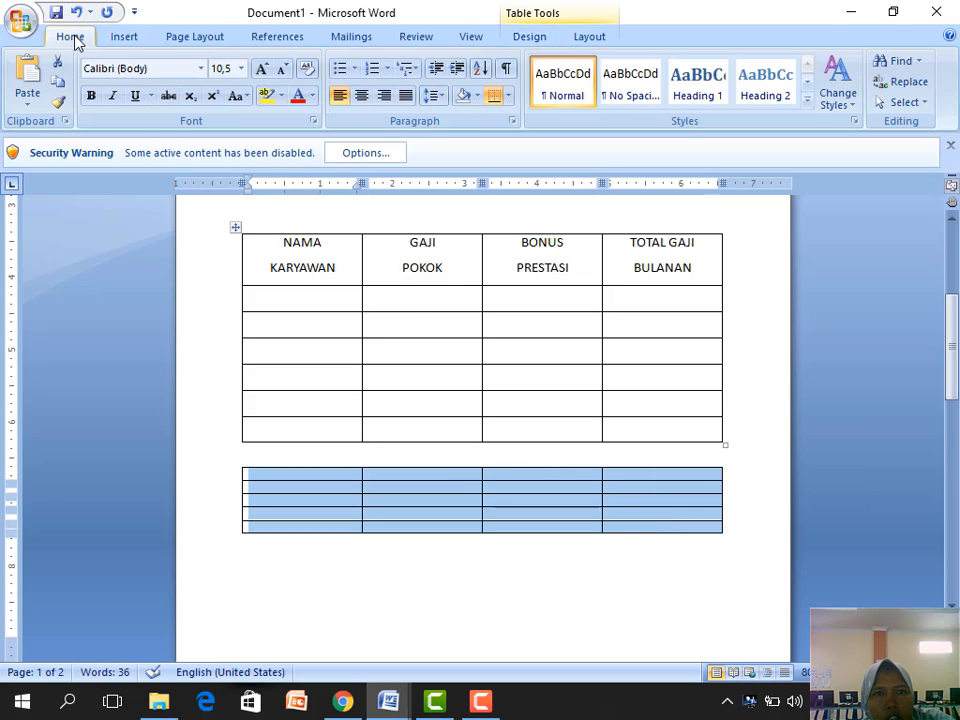
click(242, 69)
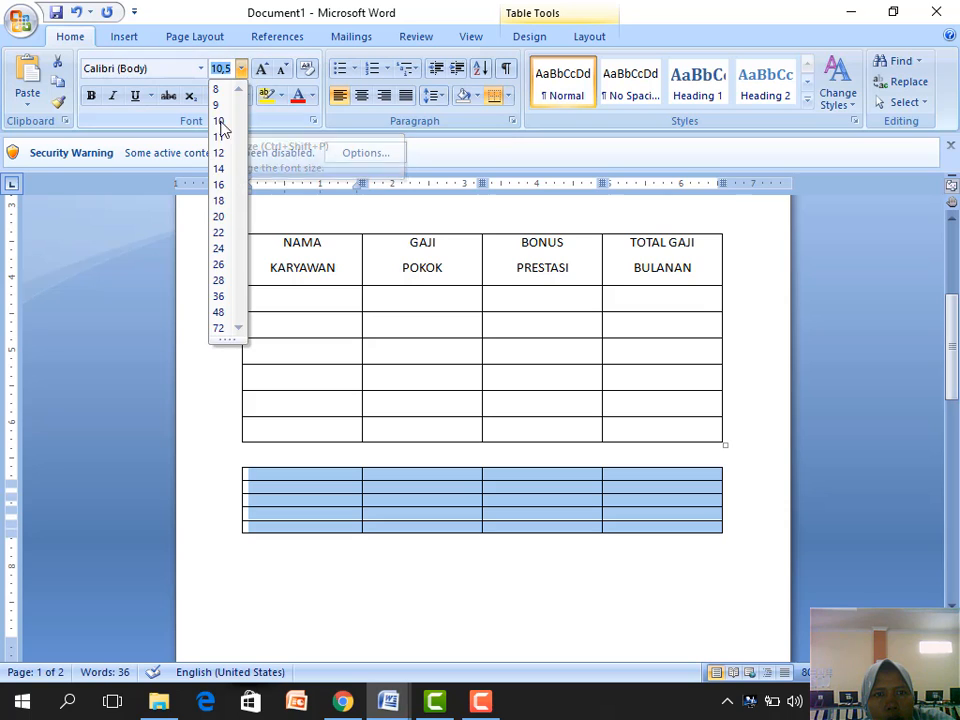
click(221, 167)
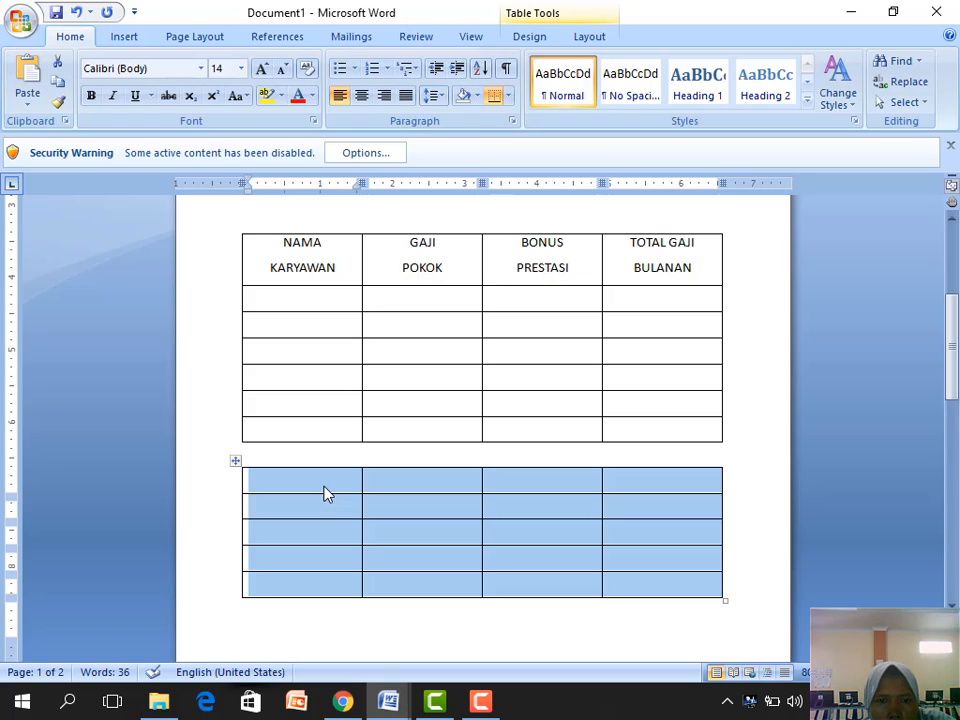
click(324, 493)
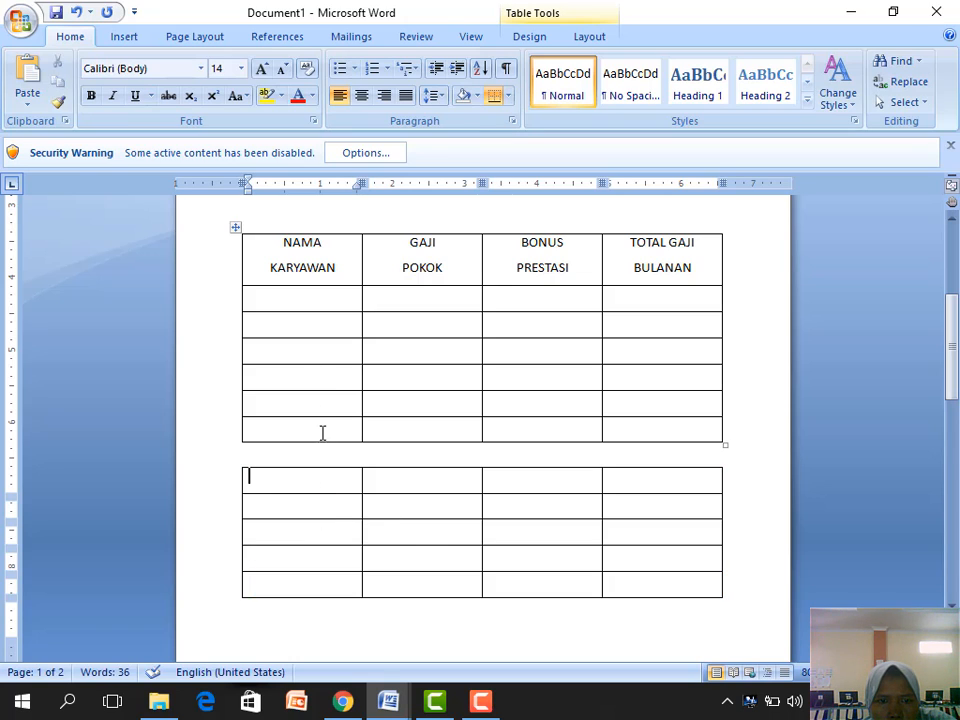
click(334, 530)
click(338, 572)
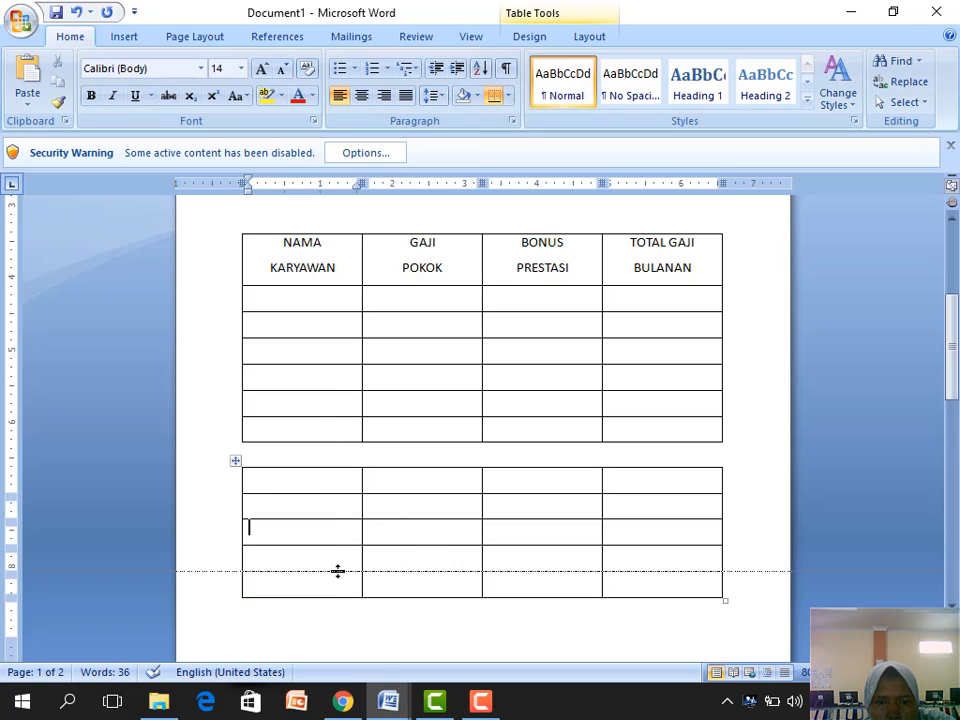
click(339, 565)
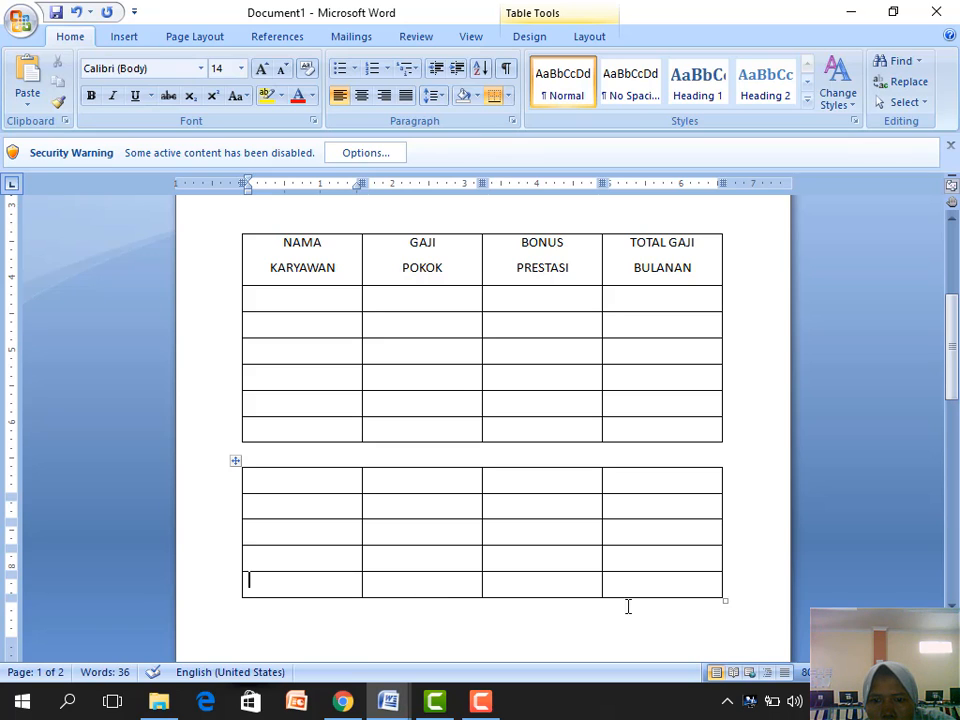
click(657, 589)
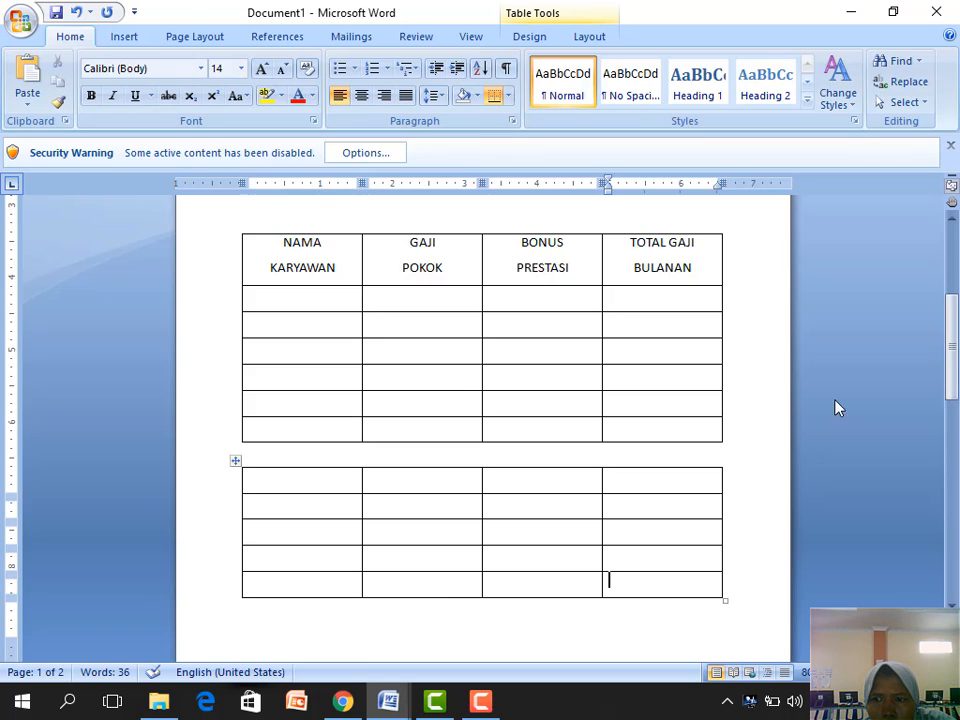
Add empty lines between the heading table and the blank table until the blank table moves to the second page.
drag(951, 352, 951, 392)
click(525, 304)
key(Return)
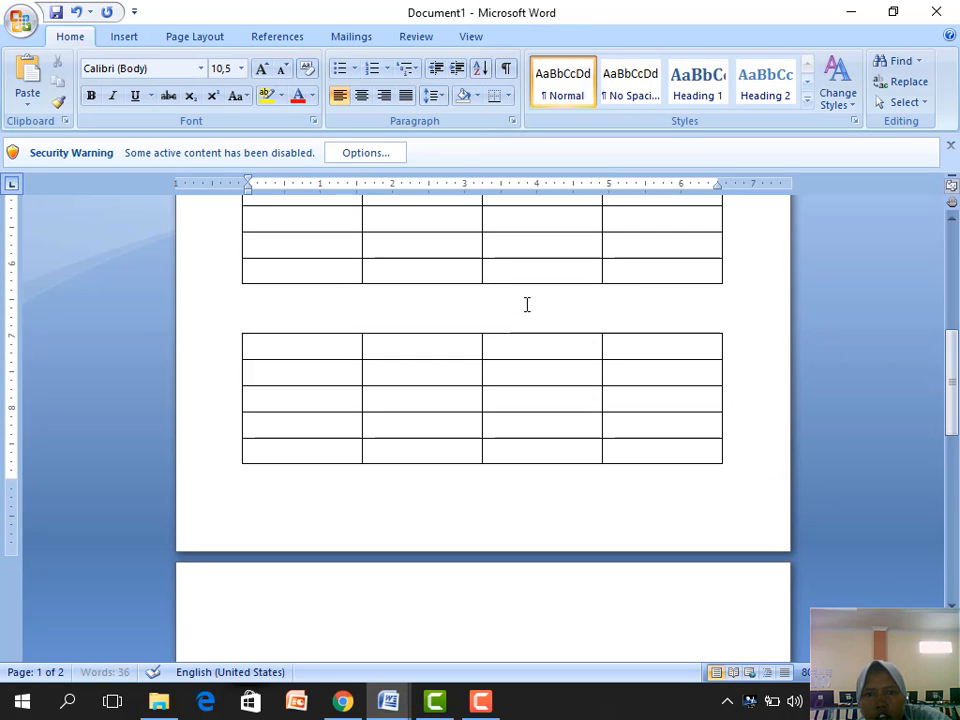
key(Return)
key(Return)
key(Return)
key(Return)
key(Return)
scroll(549, 324, down, 6)
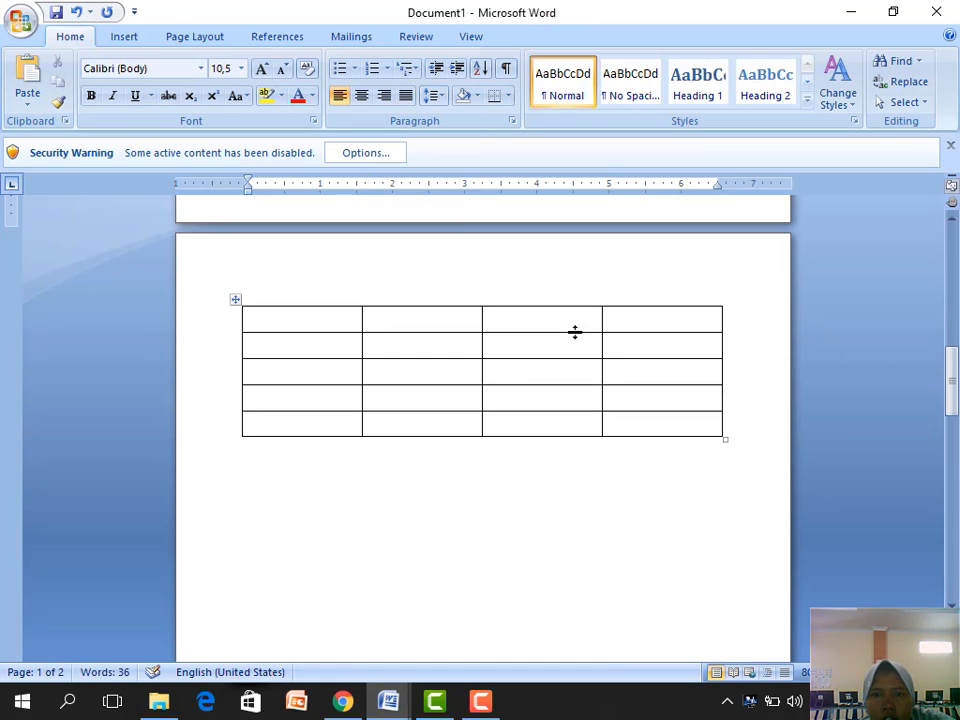
Add two more rows to the end of the blank table, starting from its last cell.
click(657, 428)
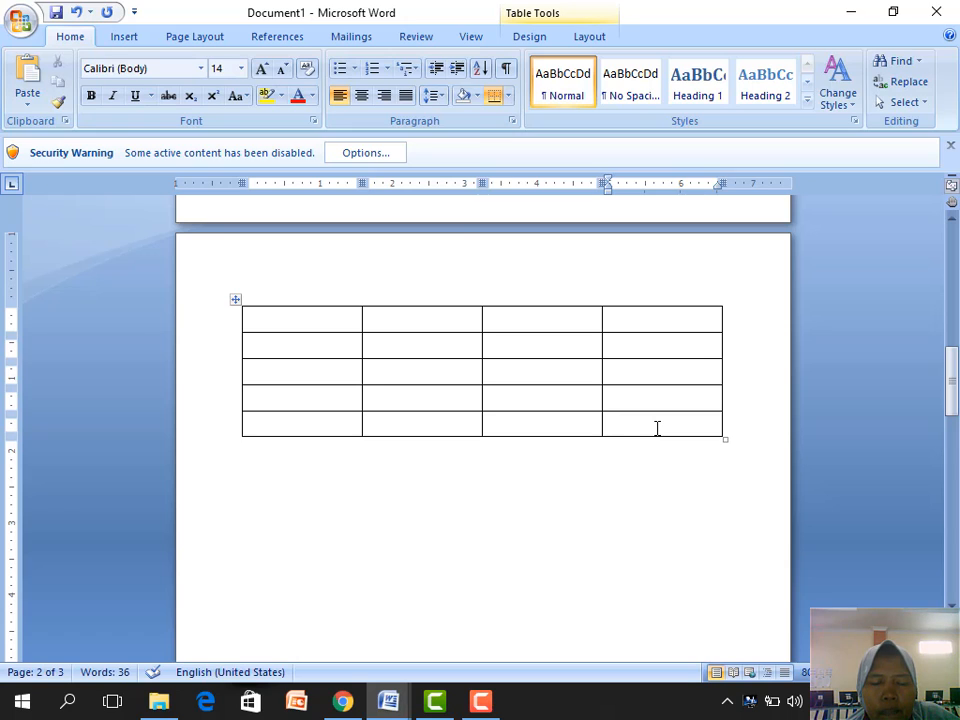
key(Tab)
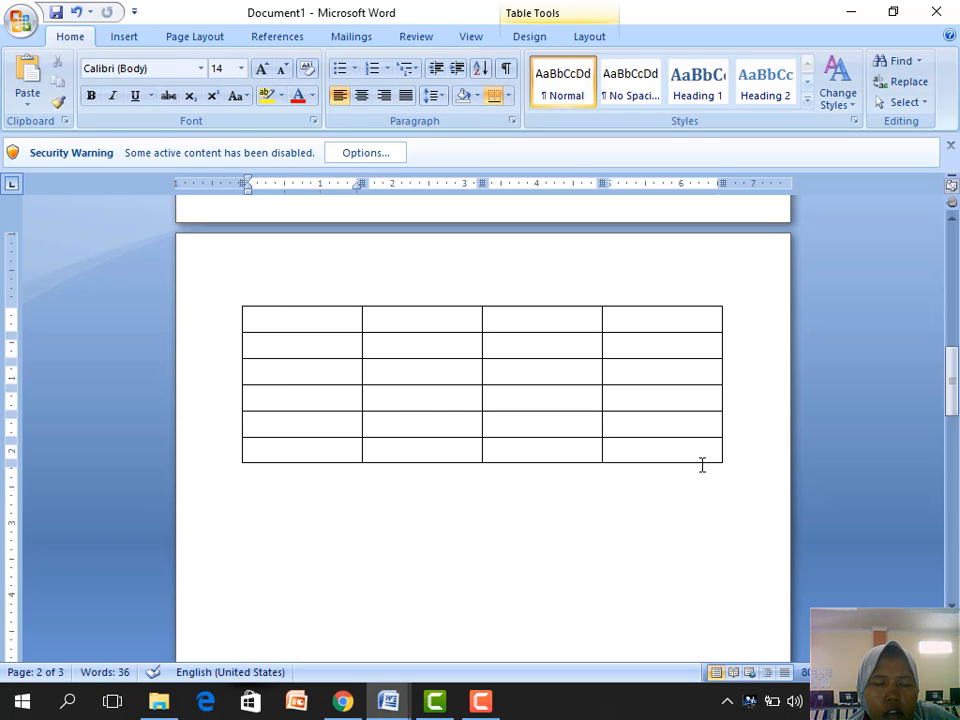
key(Tab)
key(Tab)
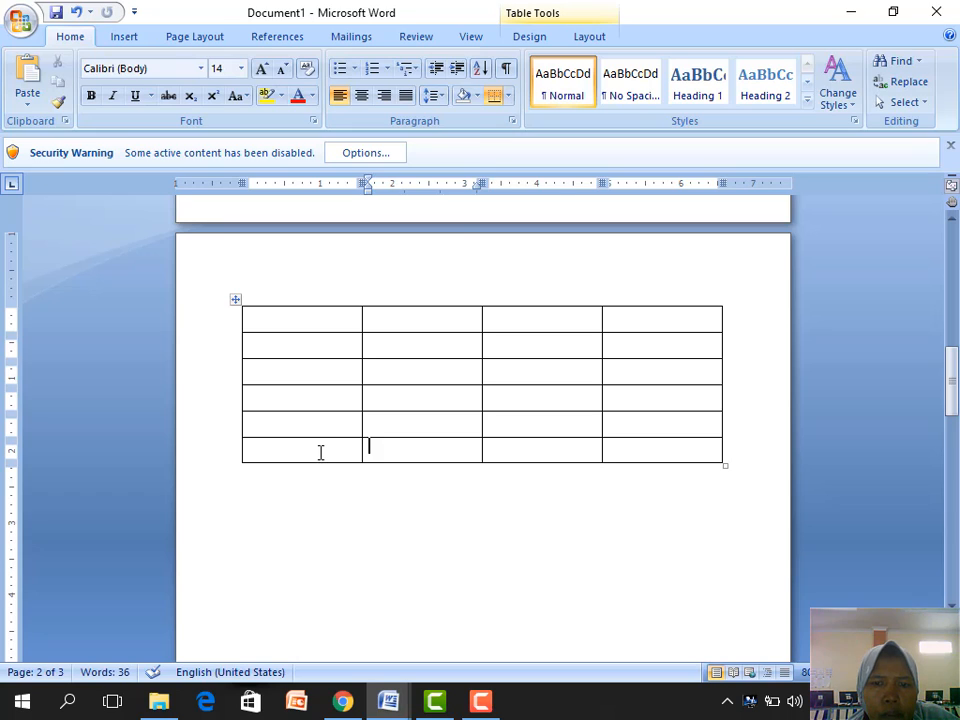
key(Tab)
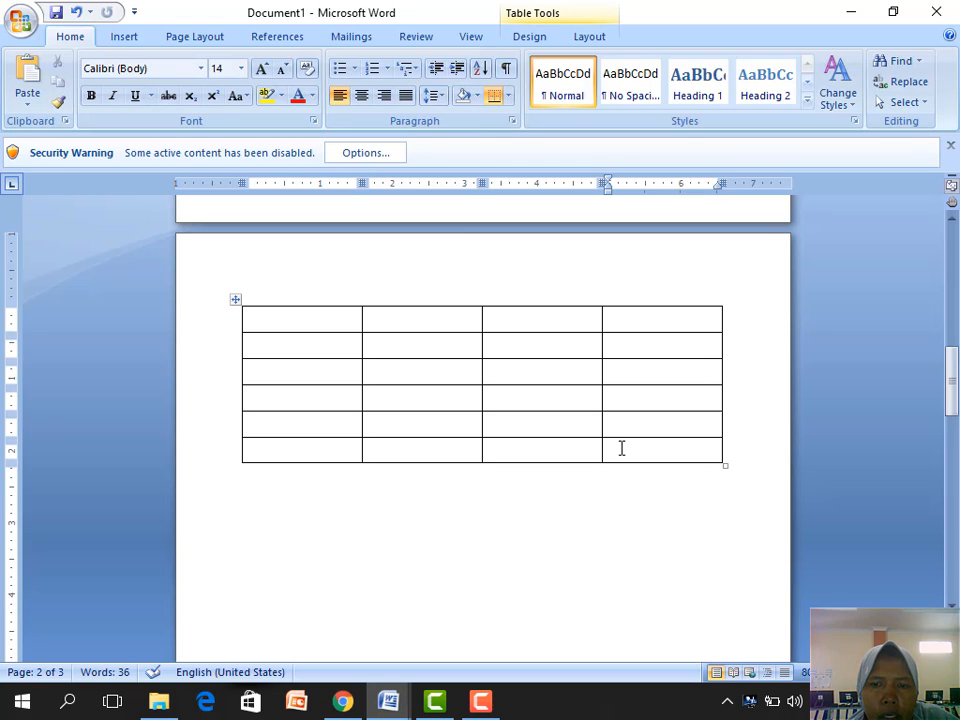
key(Tab)
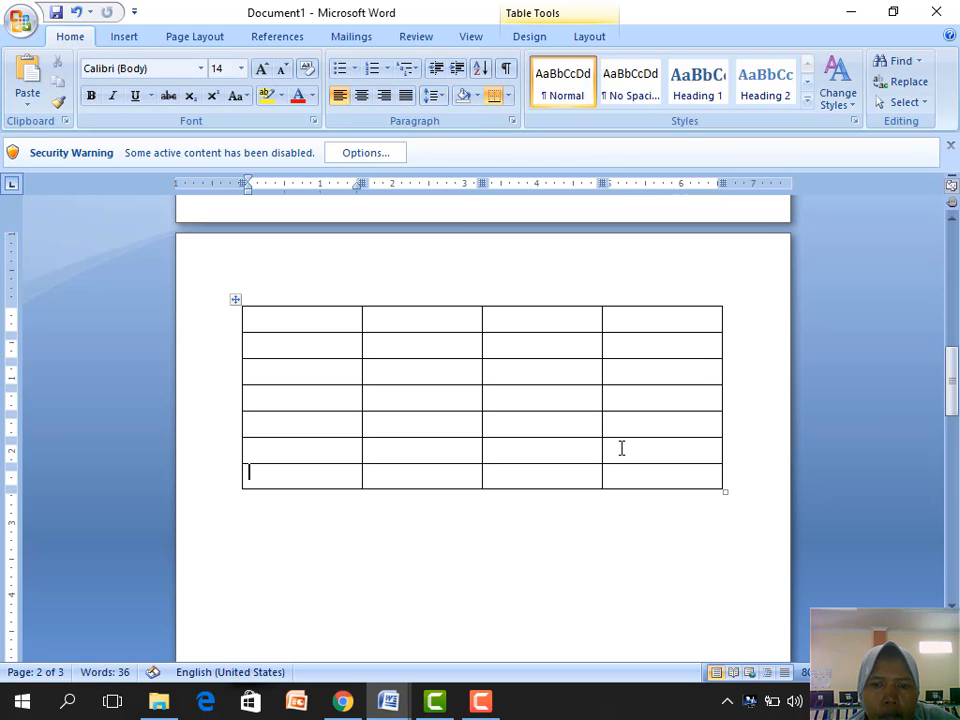
scroll(620, 445, up, 3)
scroll(620, 445, up, 6)
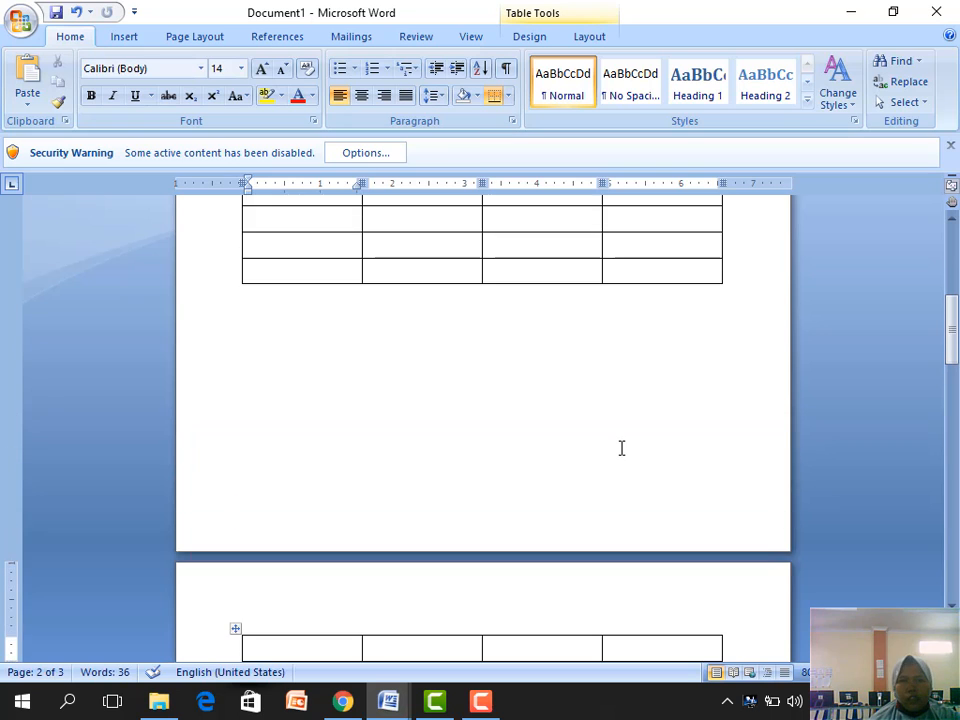
scroll(621, 447, down, 5)
scroll(621, 448, down, 5)
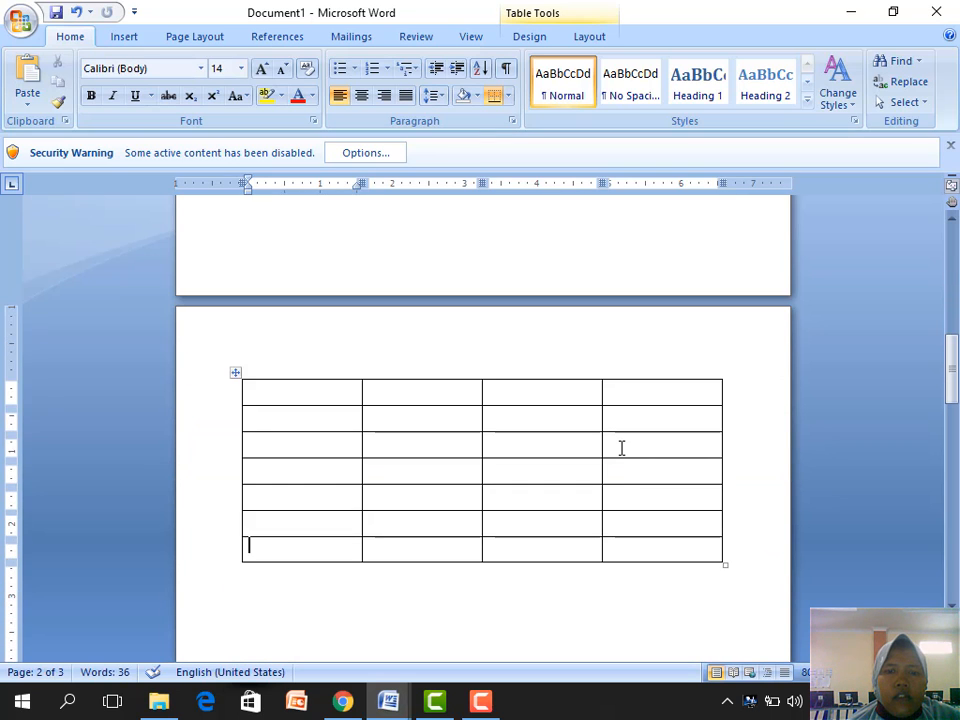
scroll(621, 448, up, 9)
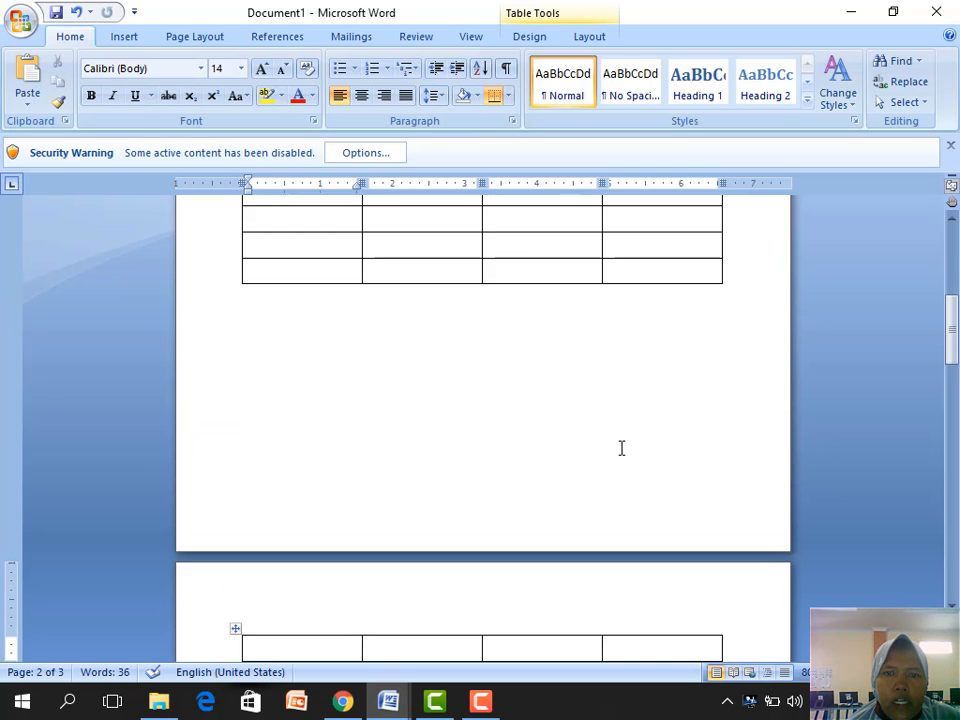
scroll(518, 456, down, 10)
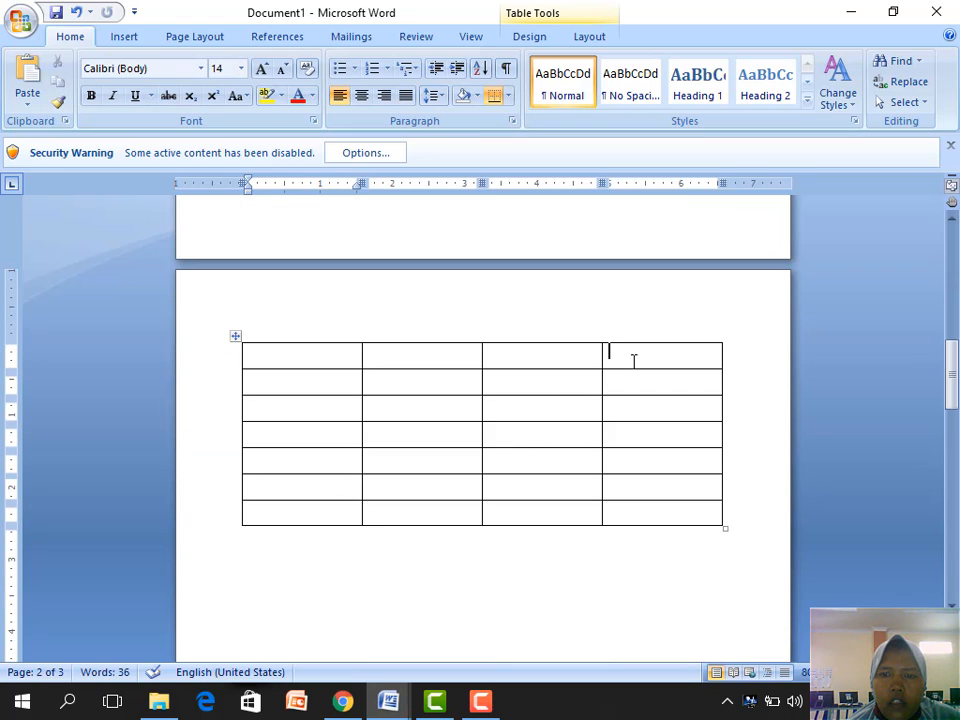
Delete the fourth column of the blank table and undo that deletion.
drag(633, 360, 629, 514)
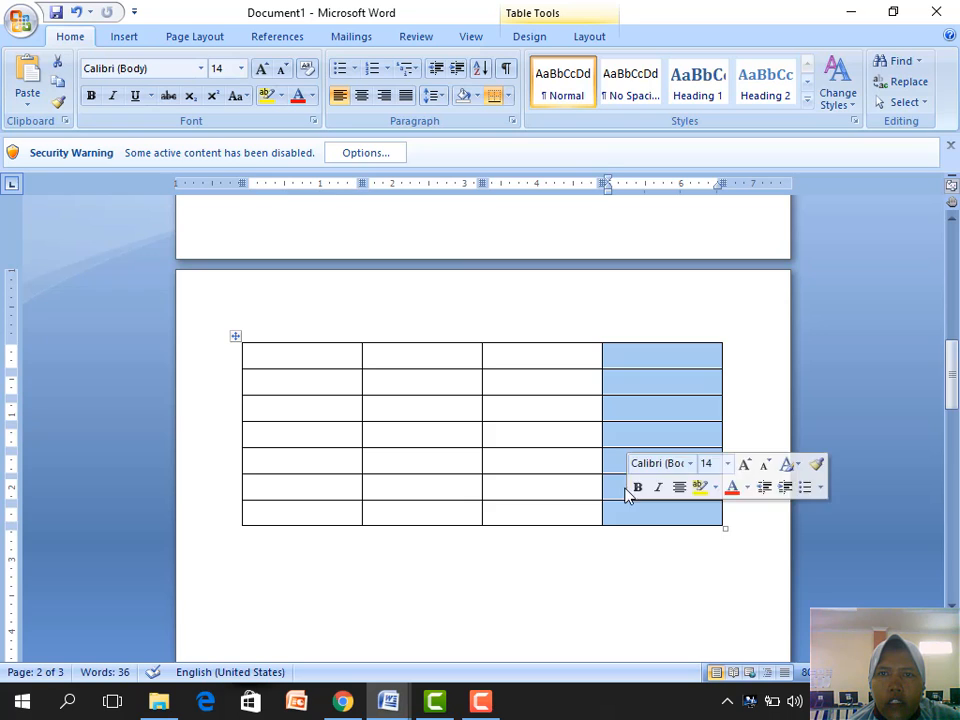
click(547, 42)
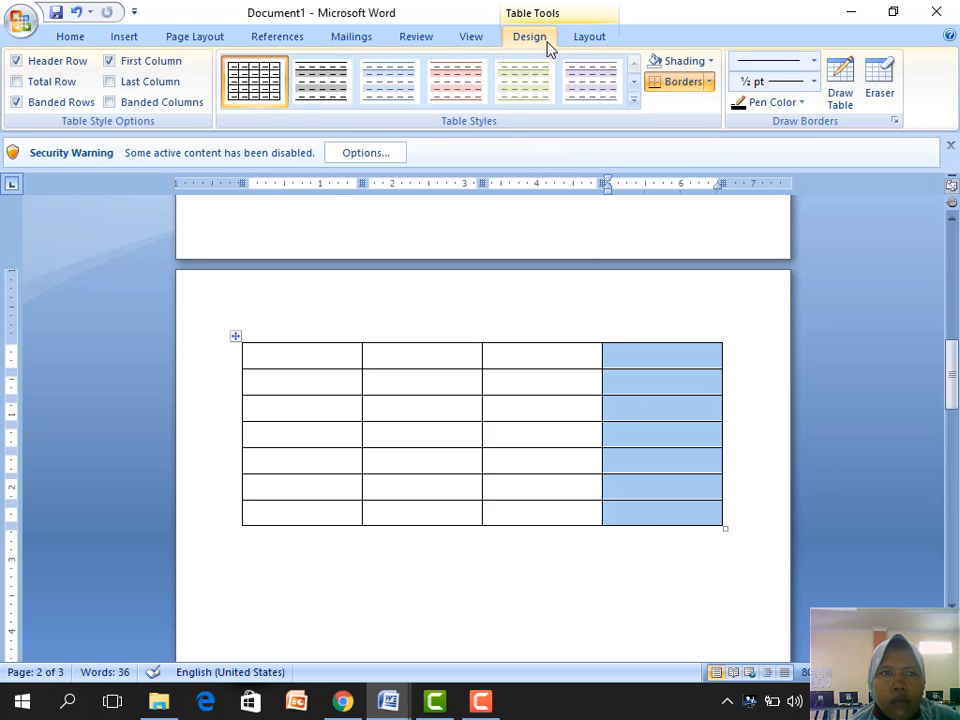
click(603, 37)
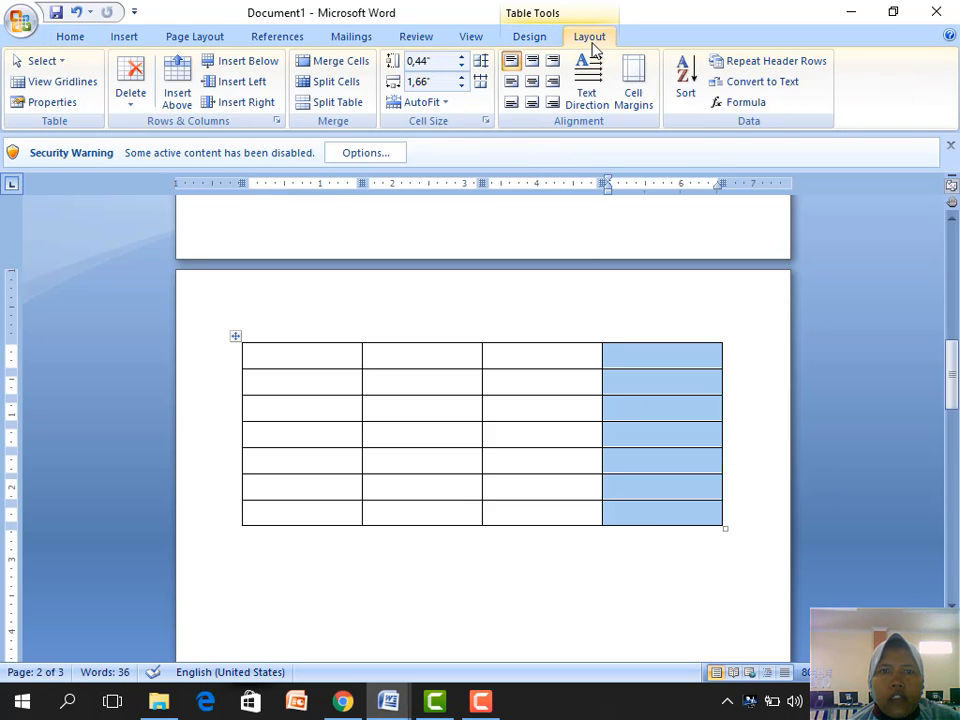
click(138, 106)
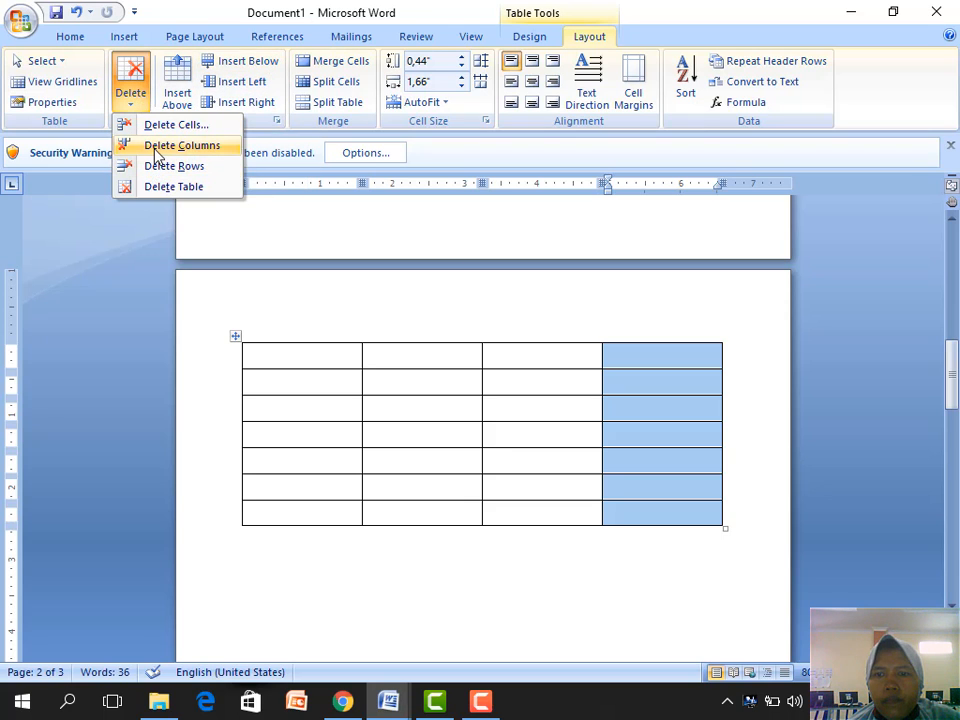
click(155, 147)
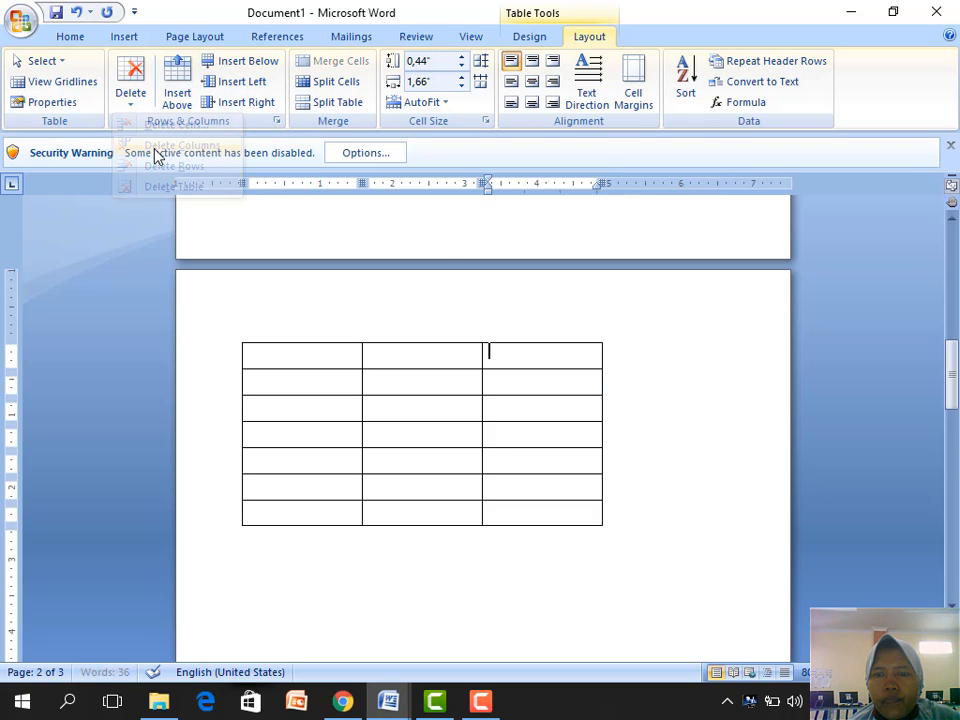
click(76, 13)
click(664, 368)
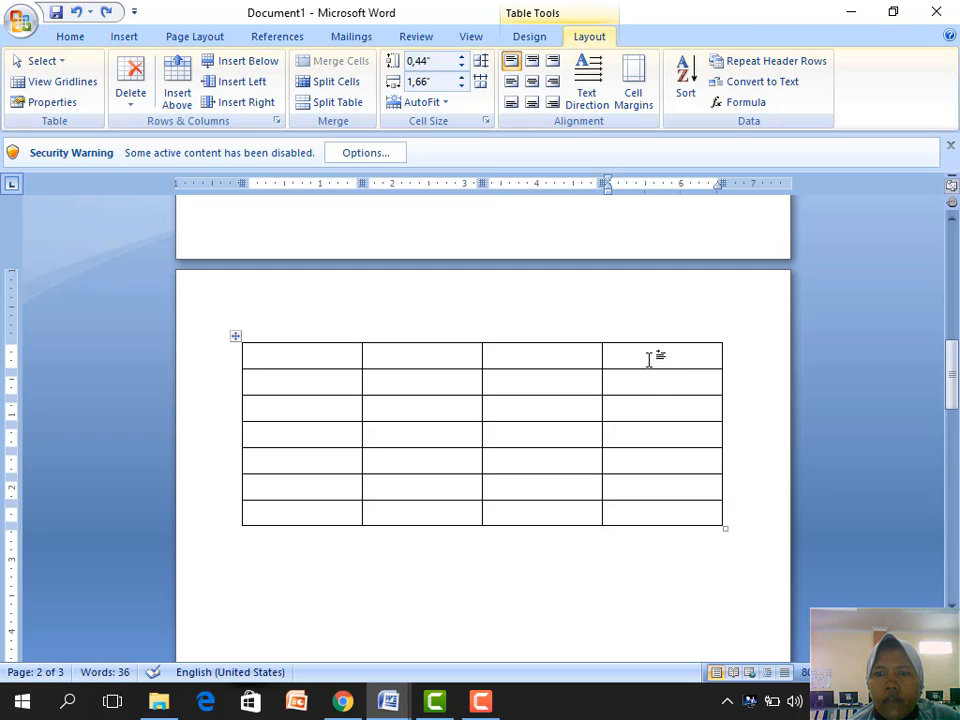
Delete the third column of the blank table on the second page.
drag(552, 360, 553, 516)
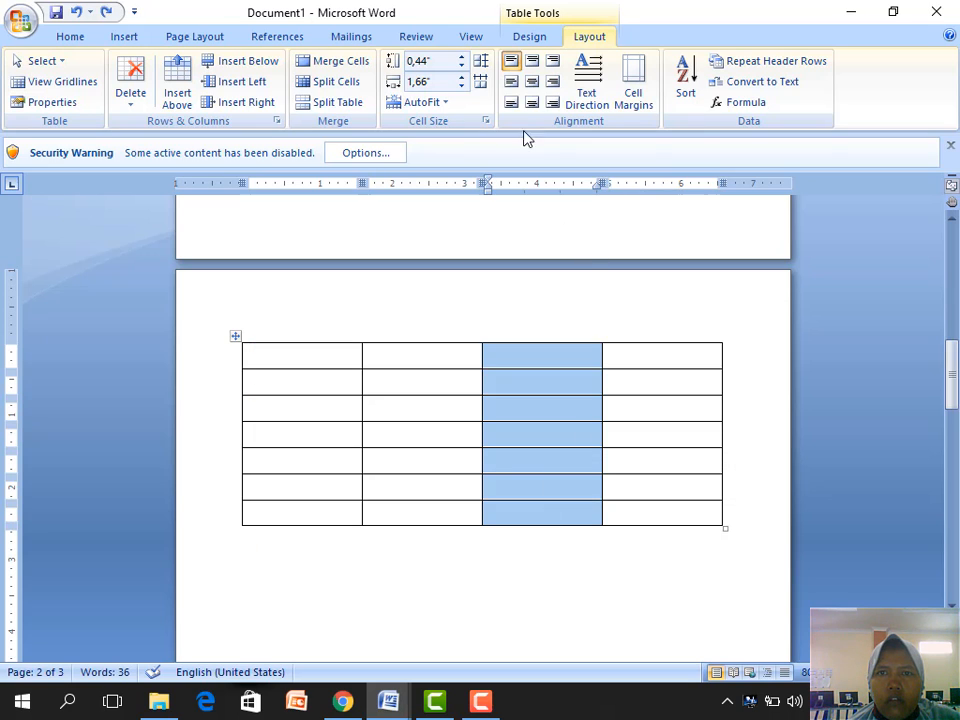
click(132, 100)
click(152, 155)
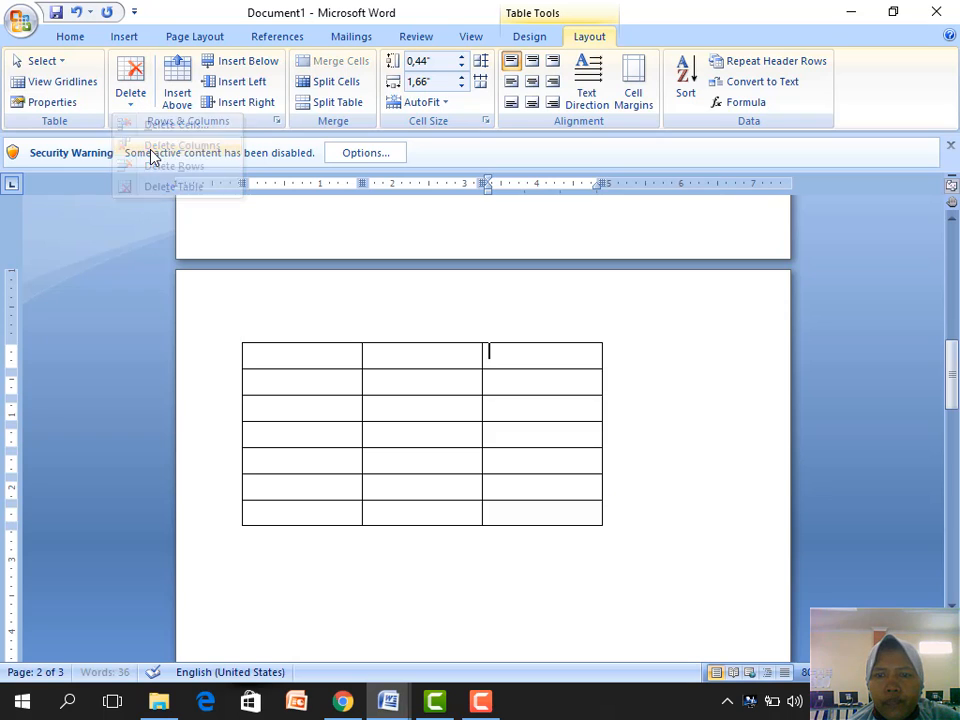
Delete the second column of the blank table on the second page.
click(415, 360)
drag(415, 360, 422, 508)
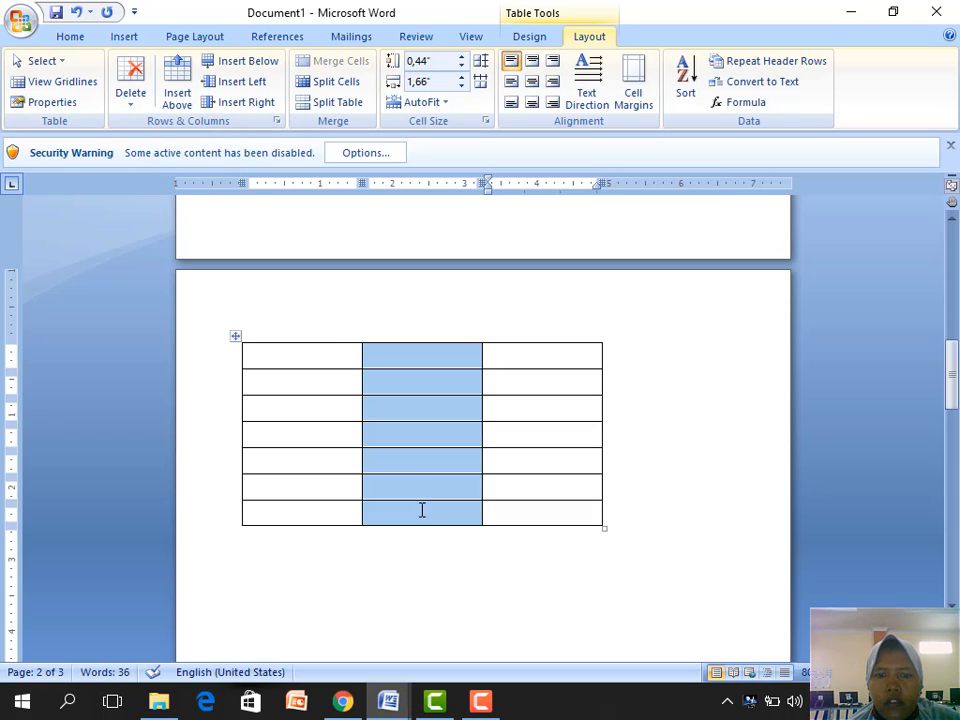
click(130, 95)
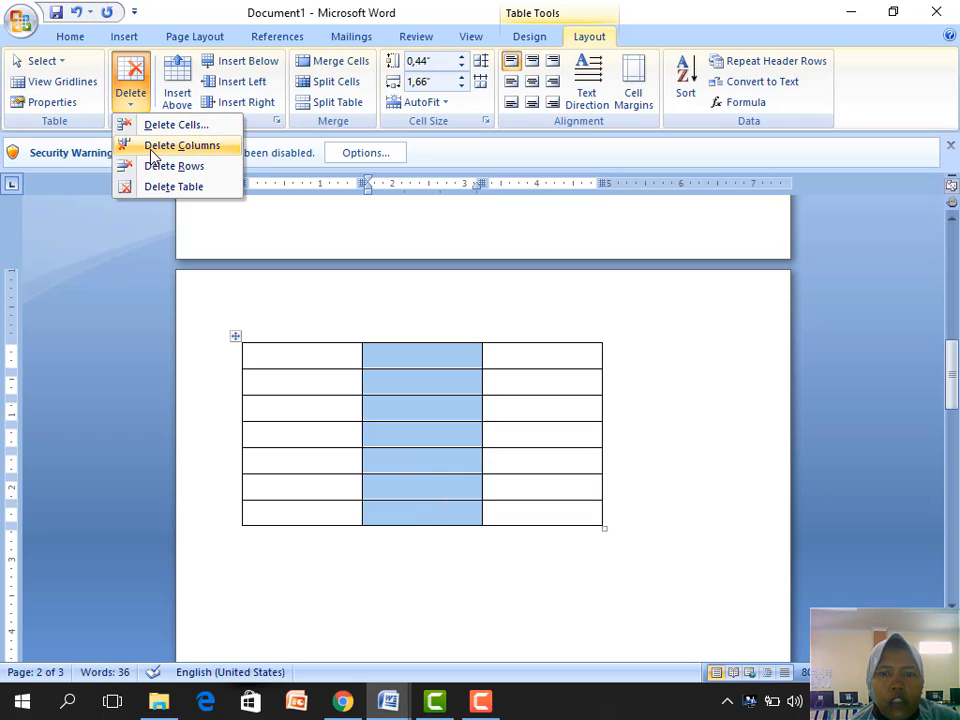
click(152, 155)
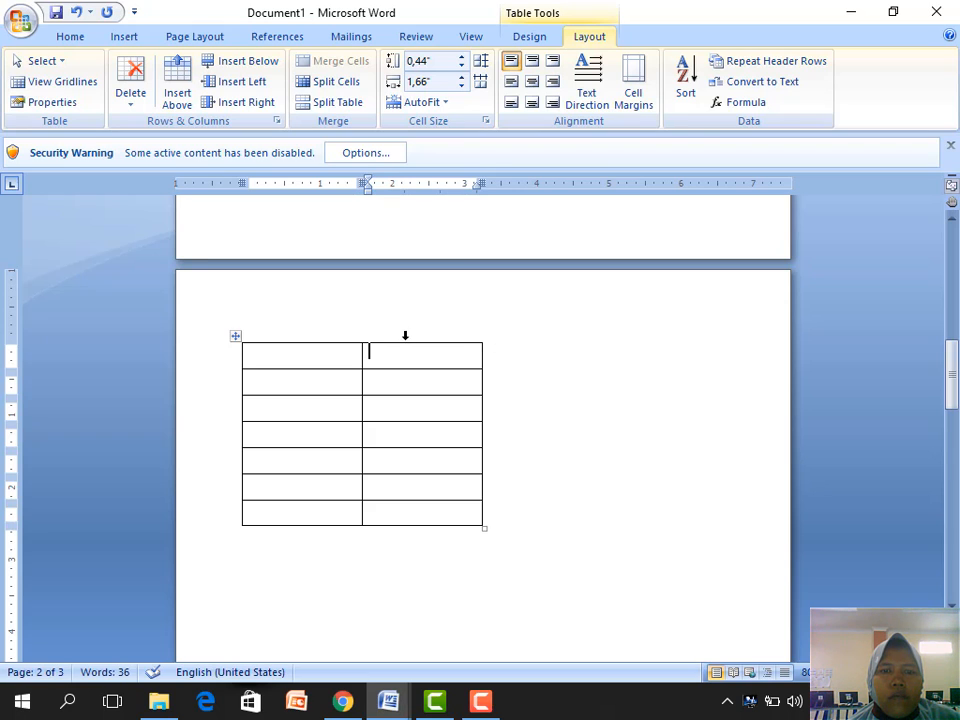
Enter A and B in the two cells of the table's first row.
click(313, 357)
text(A)
click(413, 360)
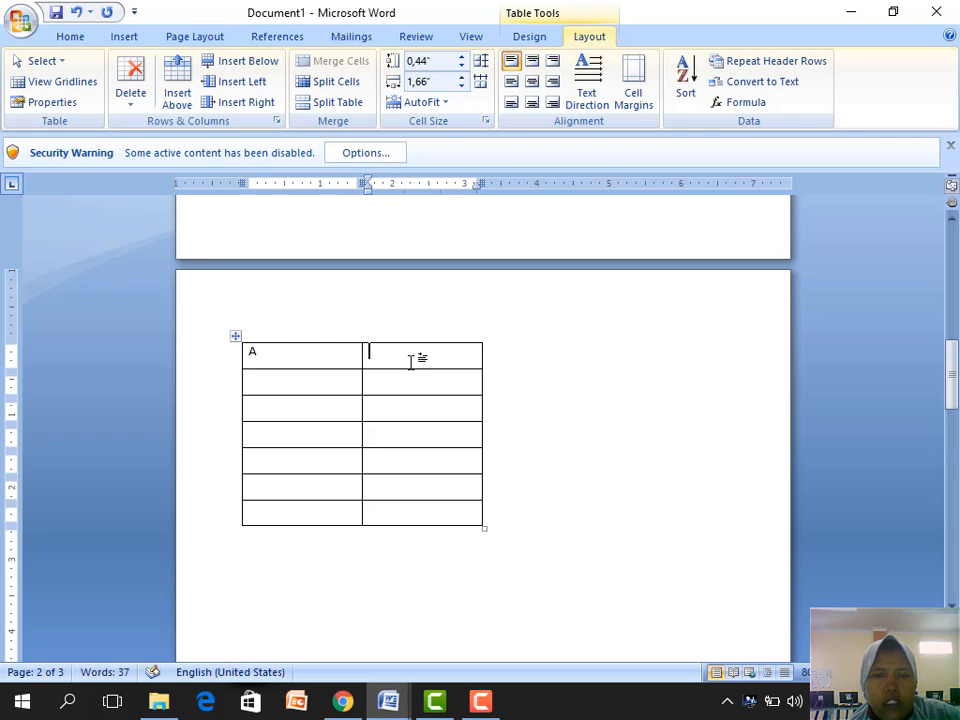
text(B)
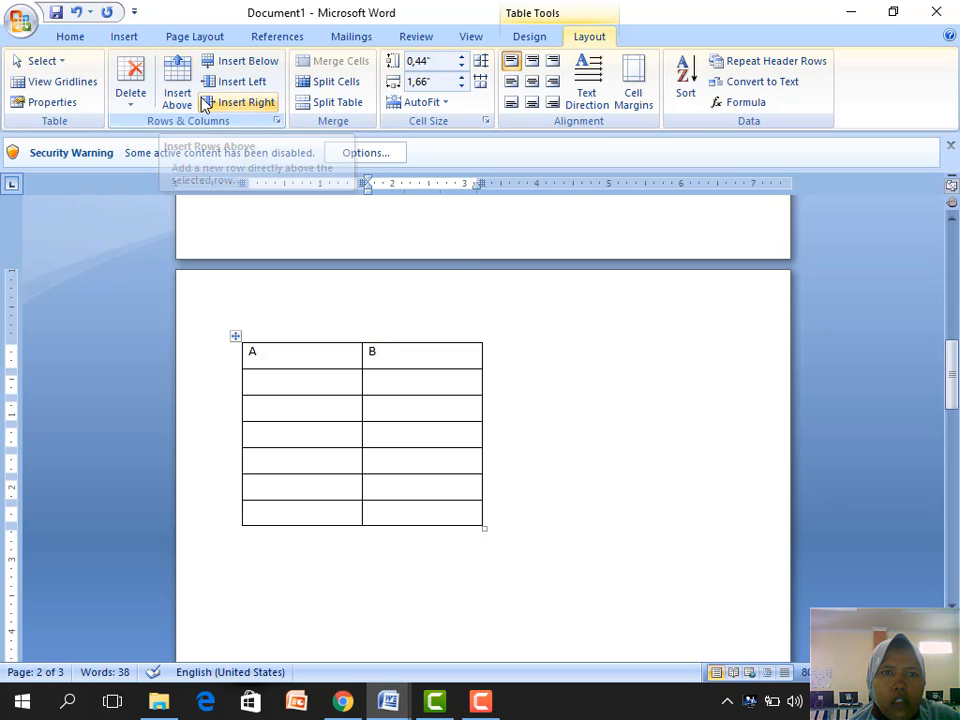
Insert a column to the right of column B and enter C in its first cell.
click(265, 106)
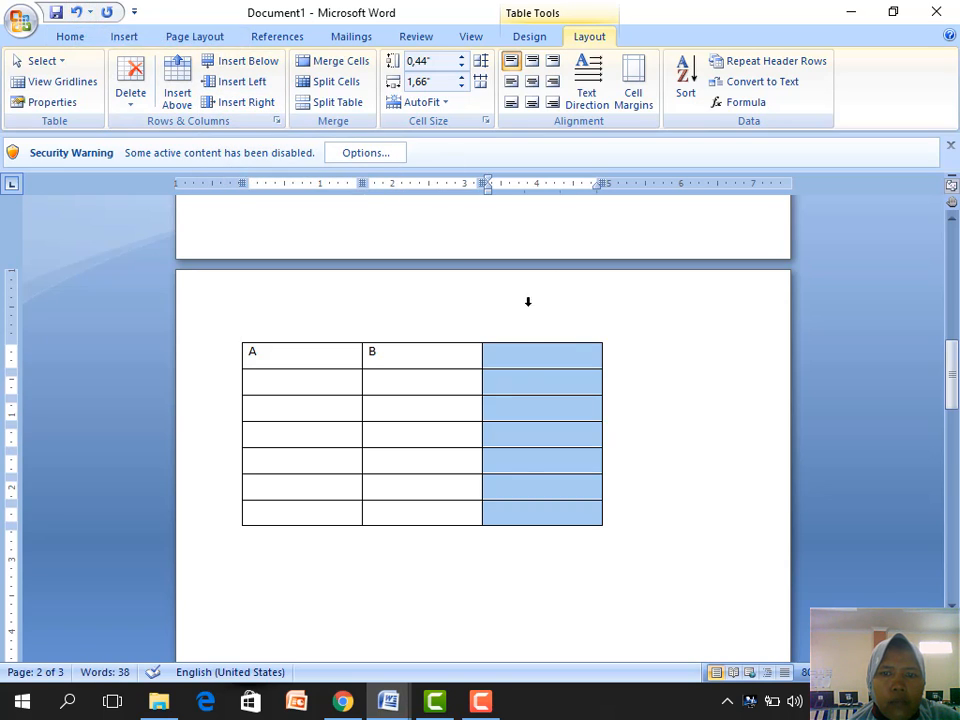
click(529, 367)
text(C)
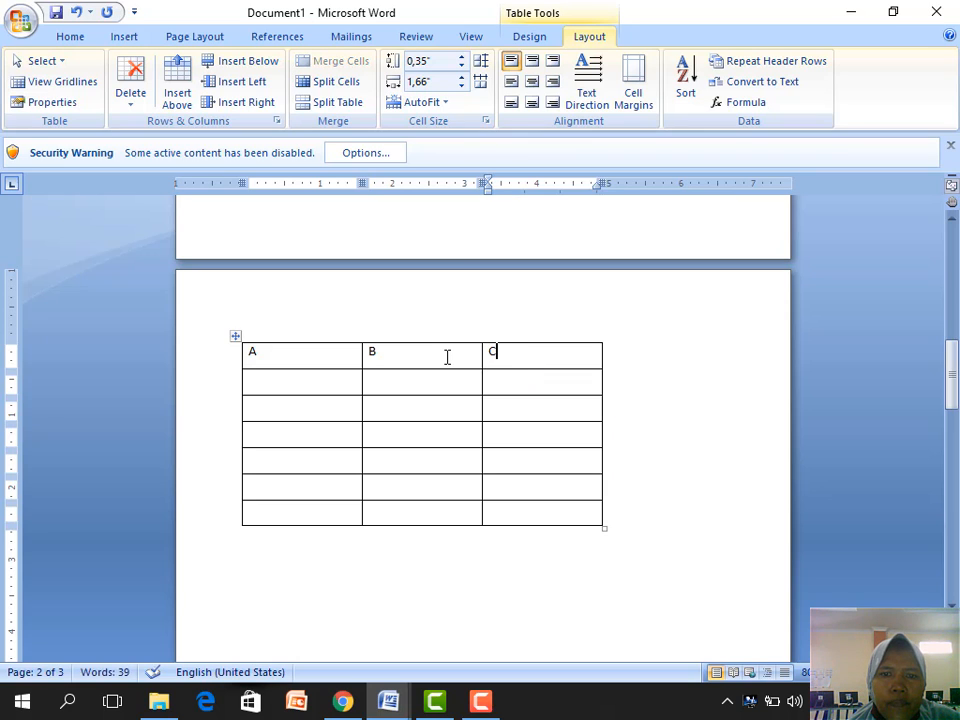
Insert empty columns to the right and left of column B and another to the left of column A.
click(445, 357)
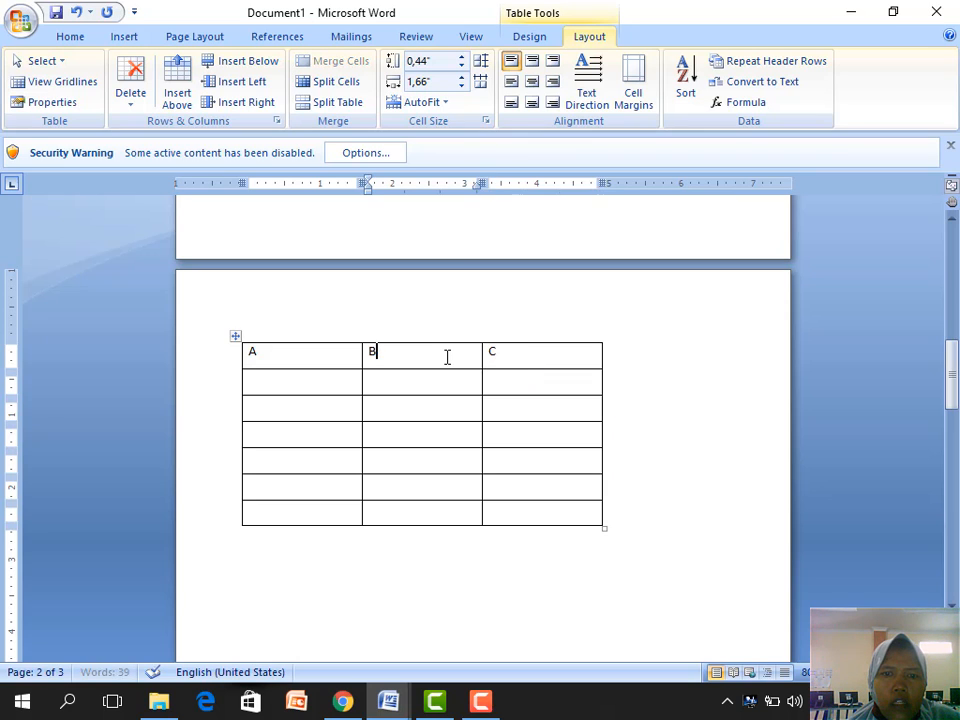
click(231, 104)
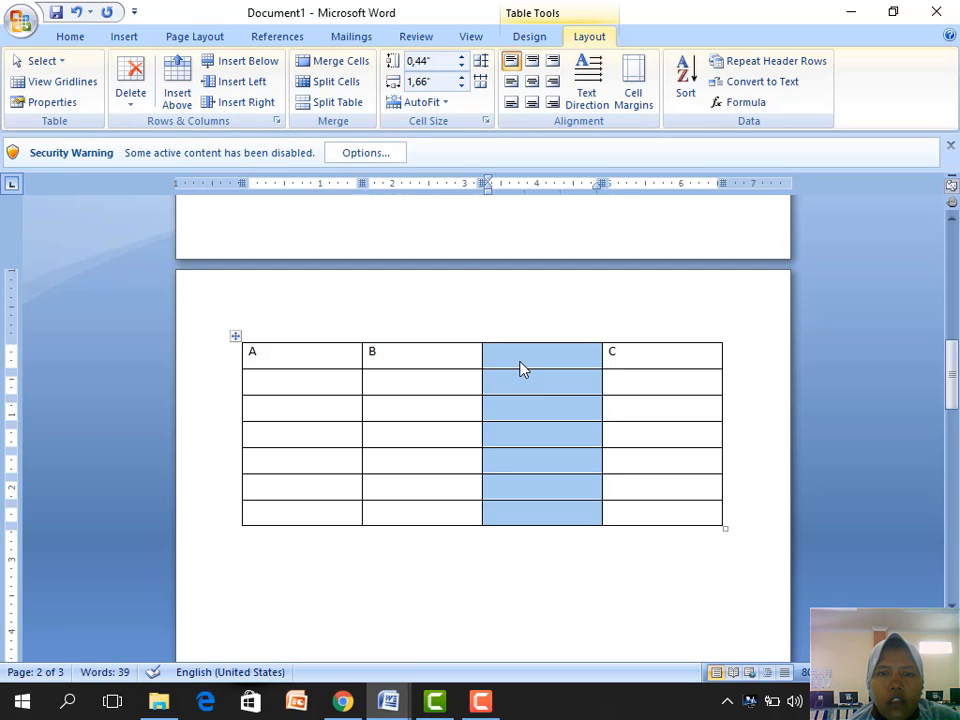
click(342, 360)
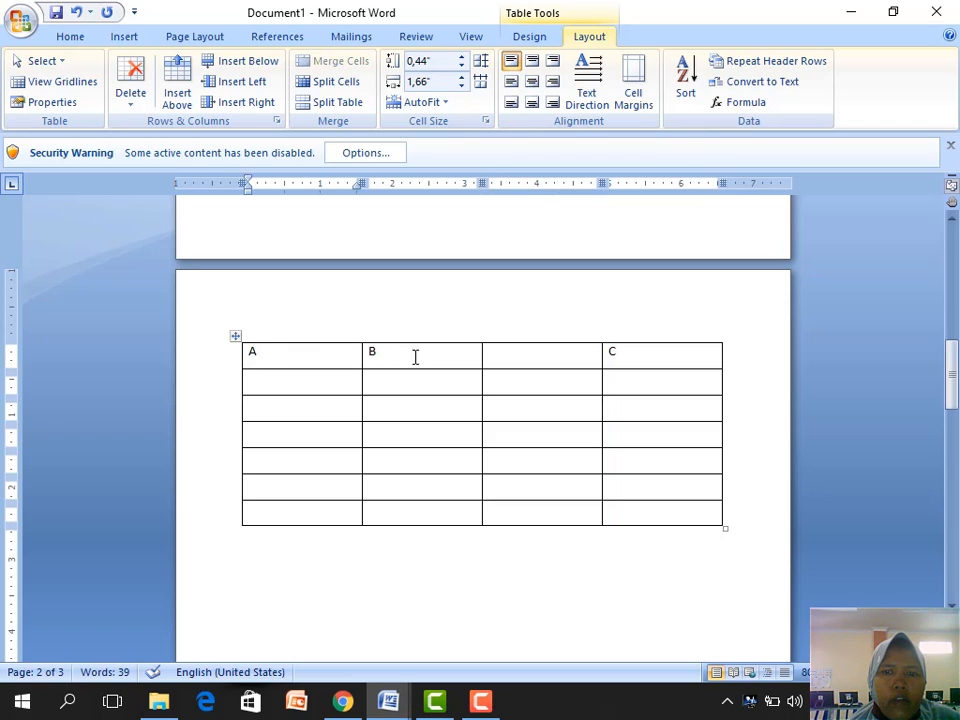
click(370, 360)
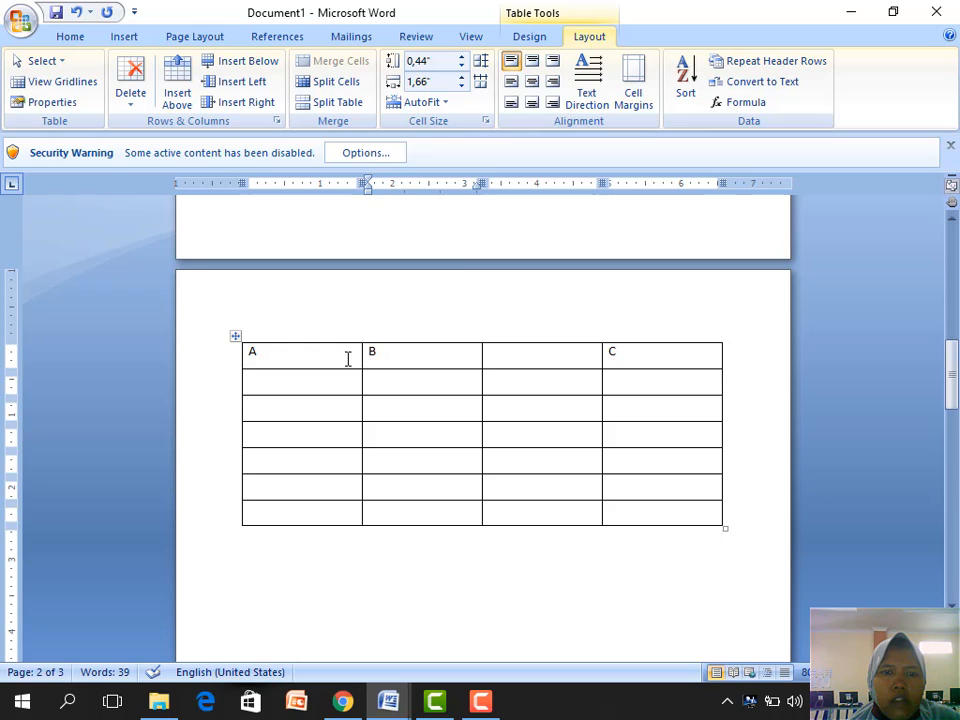
click(250, 83)
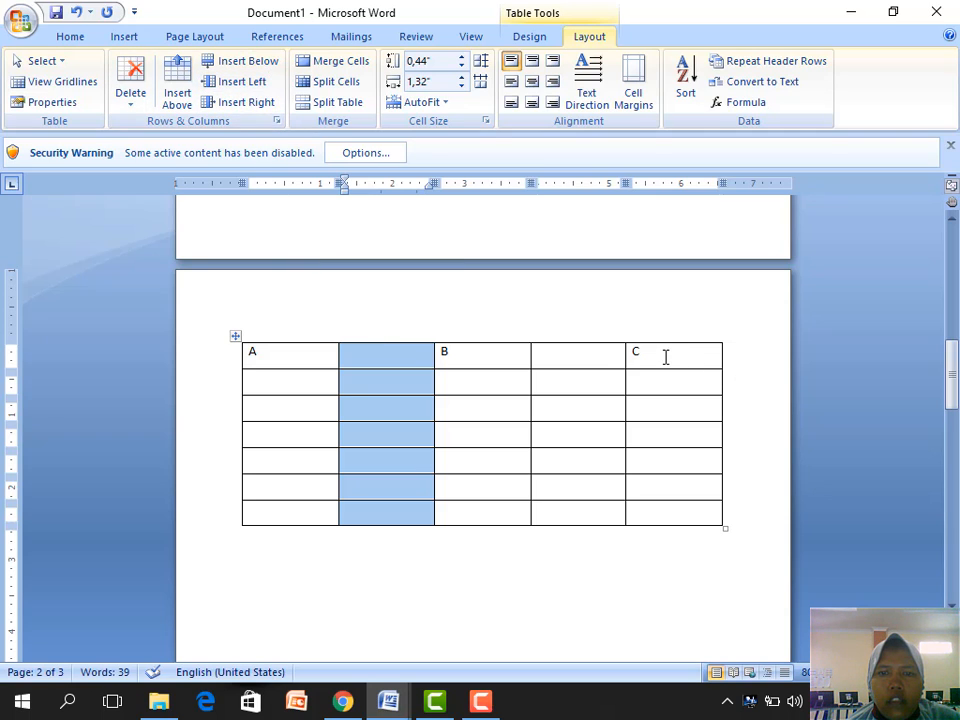
click(291, 357)
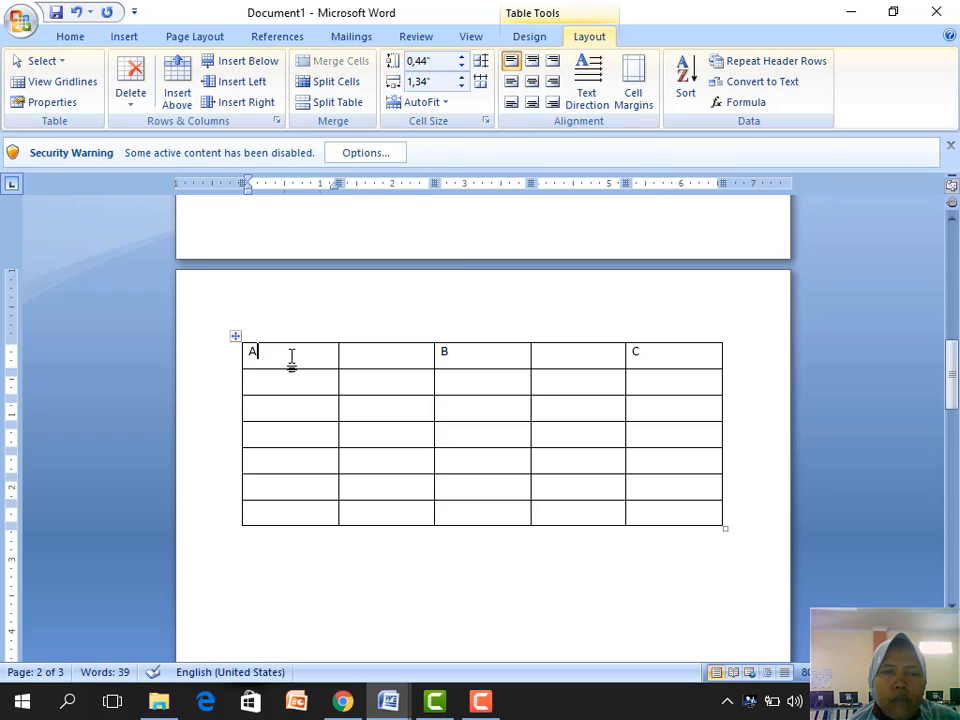
click(228, 97)
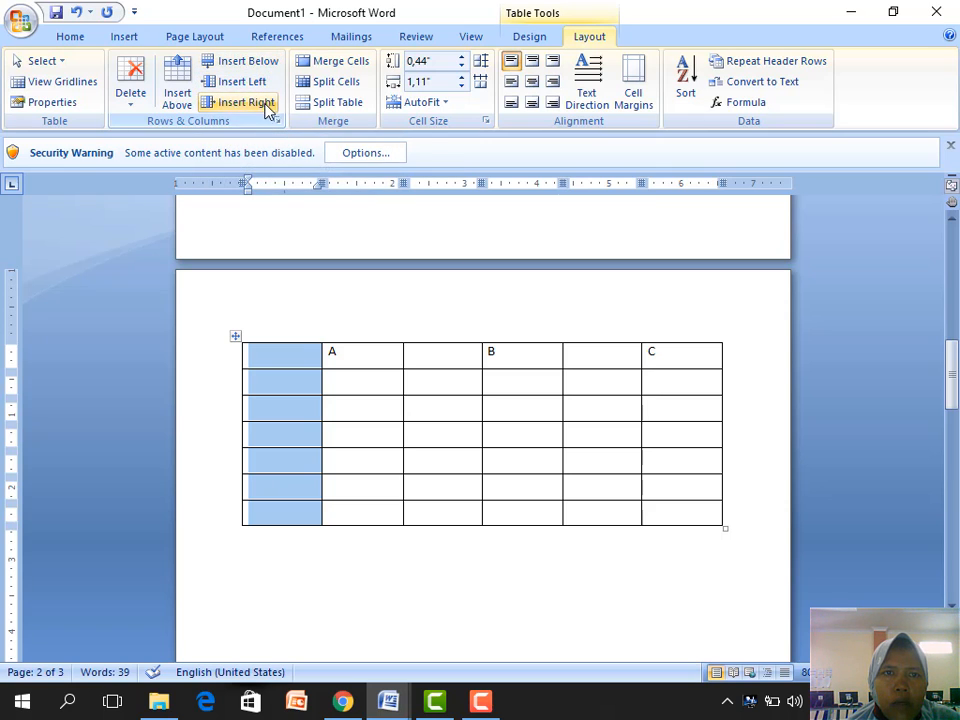
Number the rows 1 to 7 in the table's first column.
click(311, 364)
text(1)
click(294, 388)
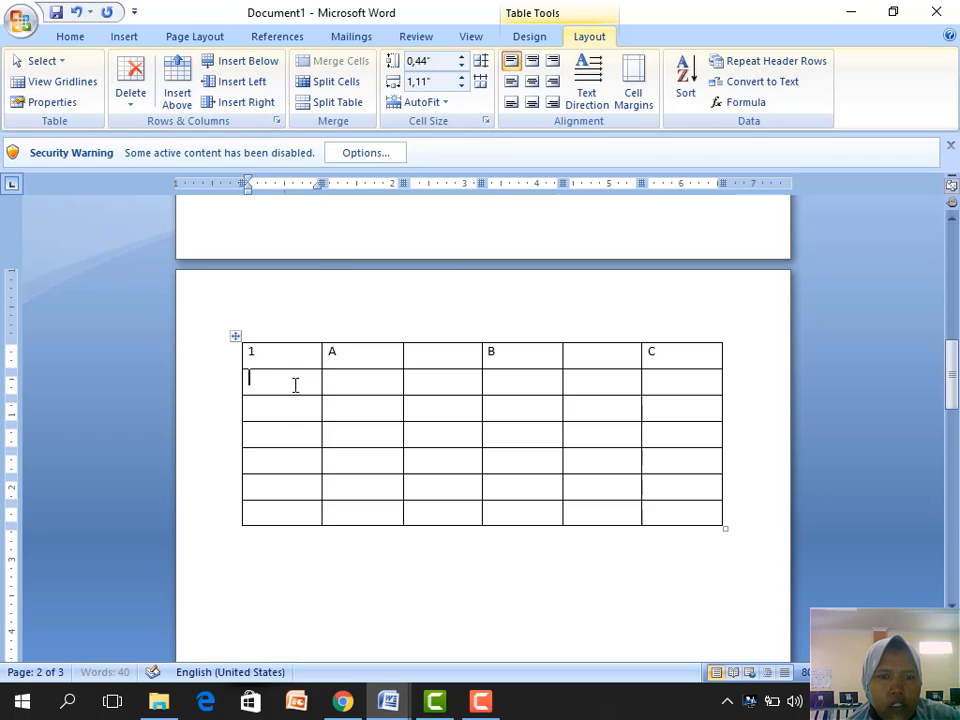
text(2)
click(287, 411)
text(2)
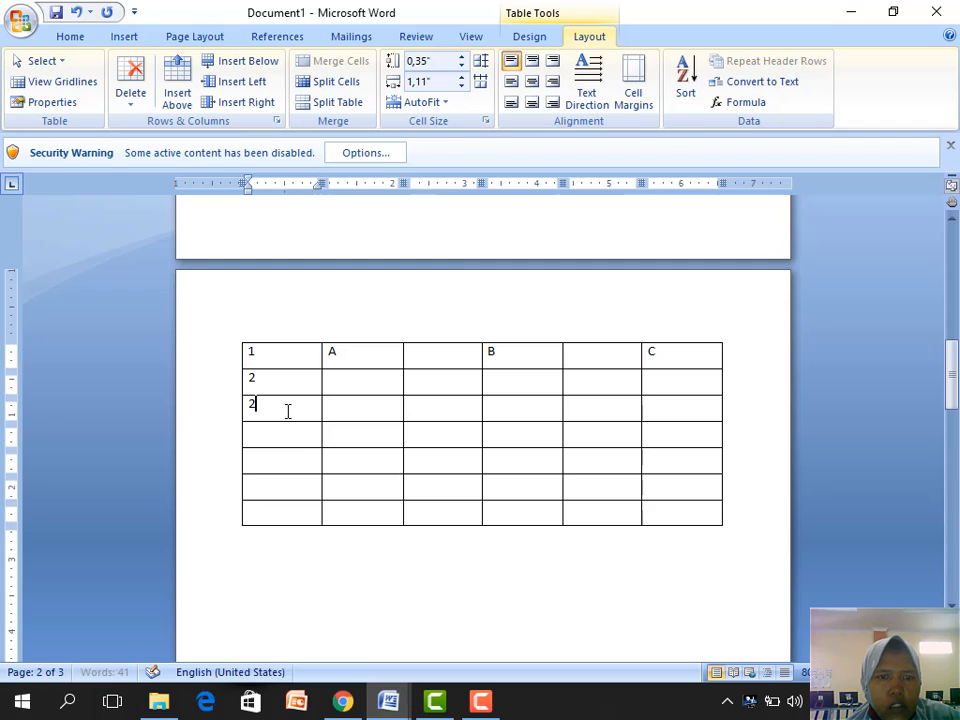
key(BackSpace)
text(3)
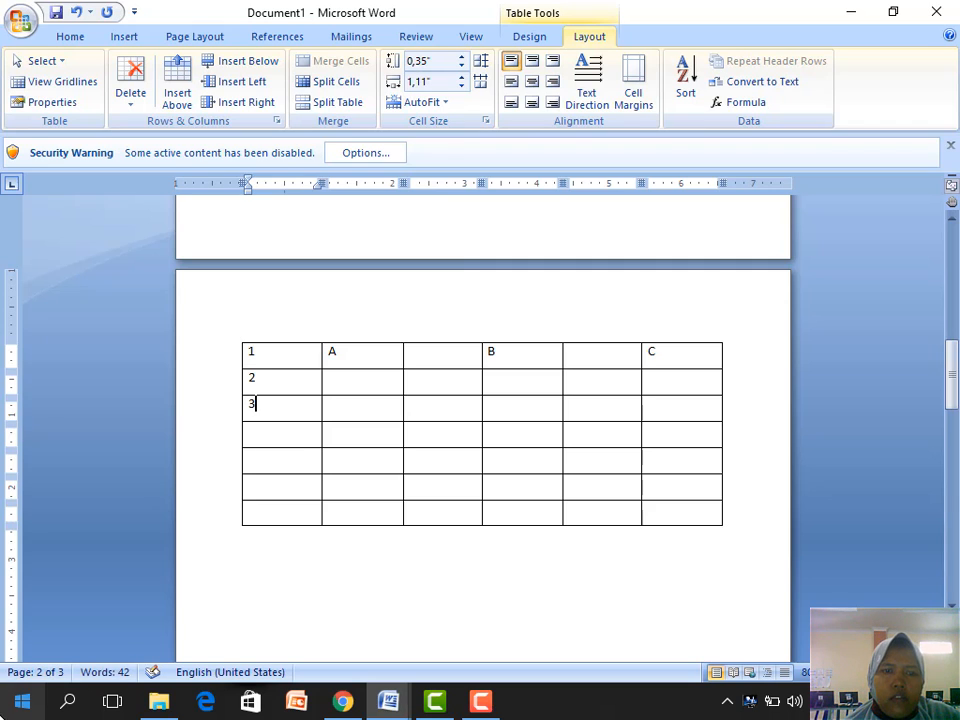
text(4)
click(268, 460)
text(5)
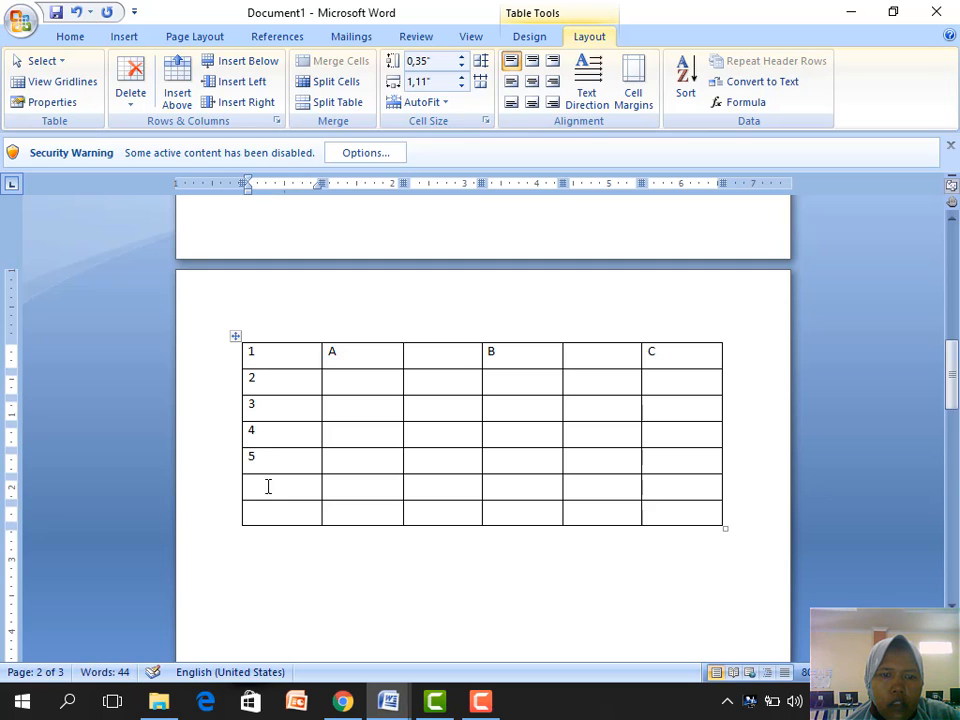
click(268, 486)
text(6)
click(275, 517)
text(7)
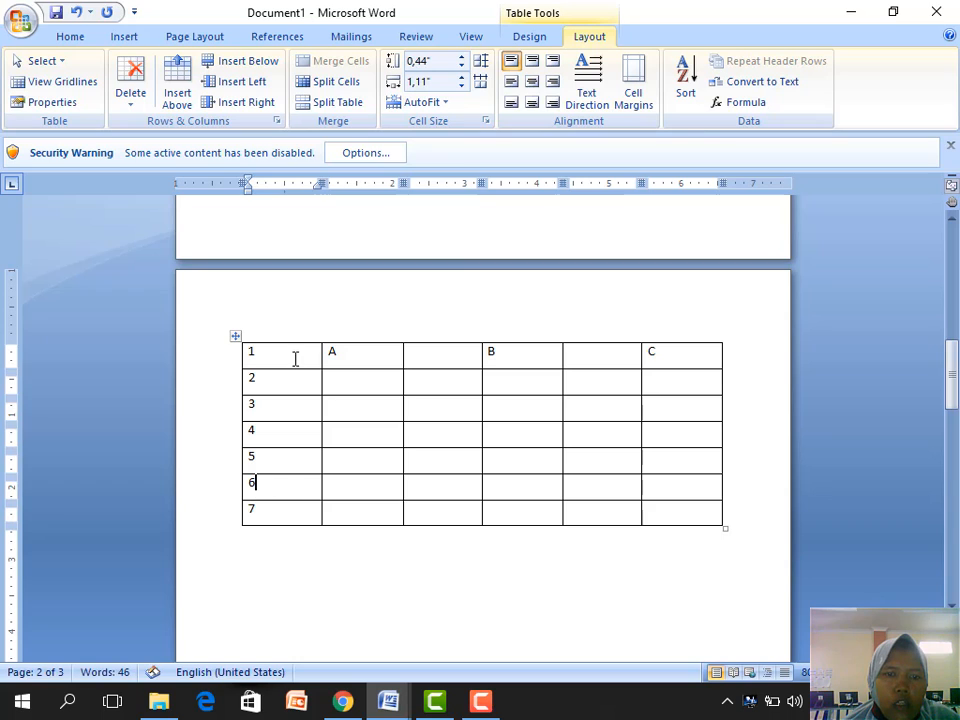
Insert one empty row above and one below the row numbered 3.
click(255, 403)
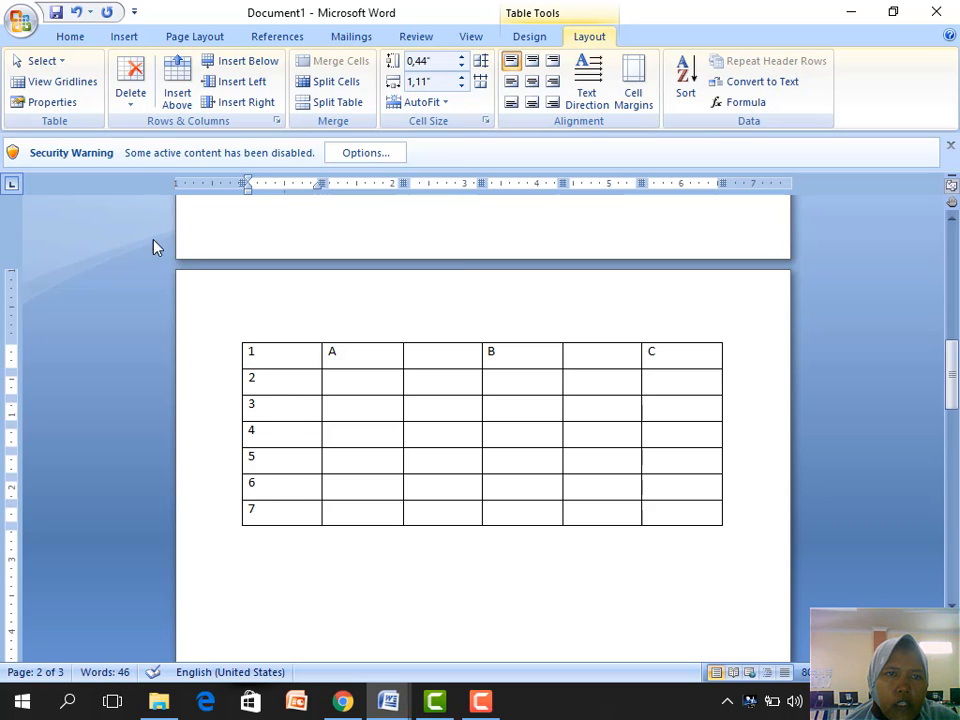
click(181, 100)
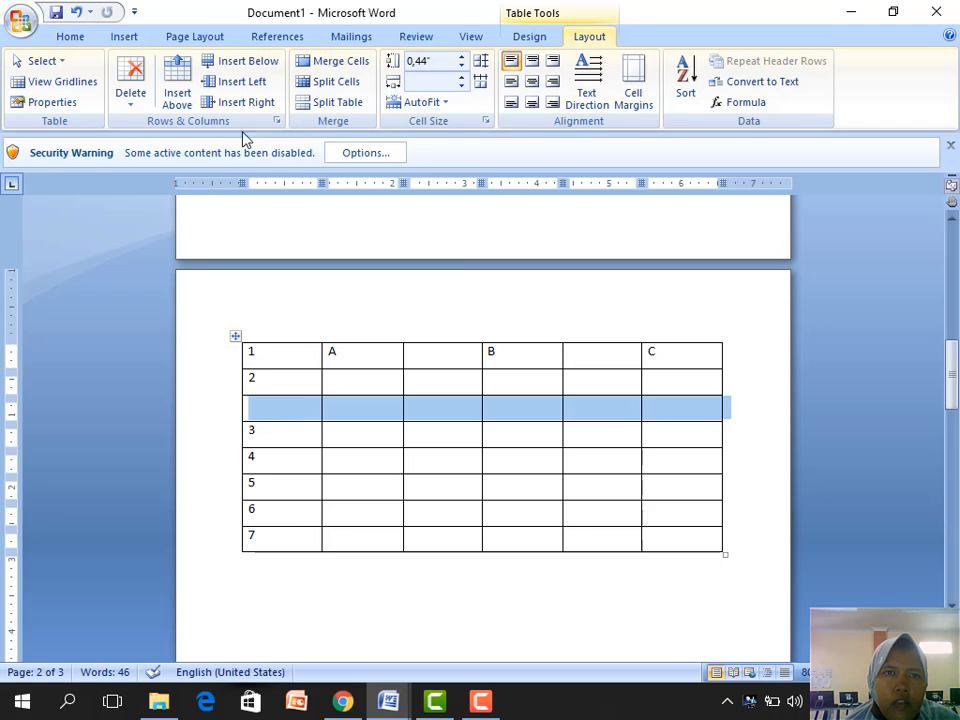
click(268, 437)
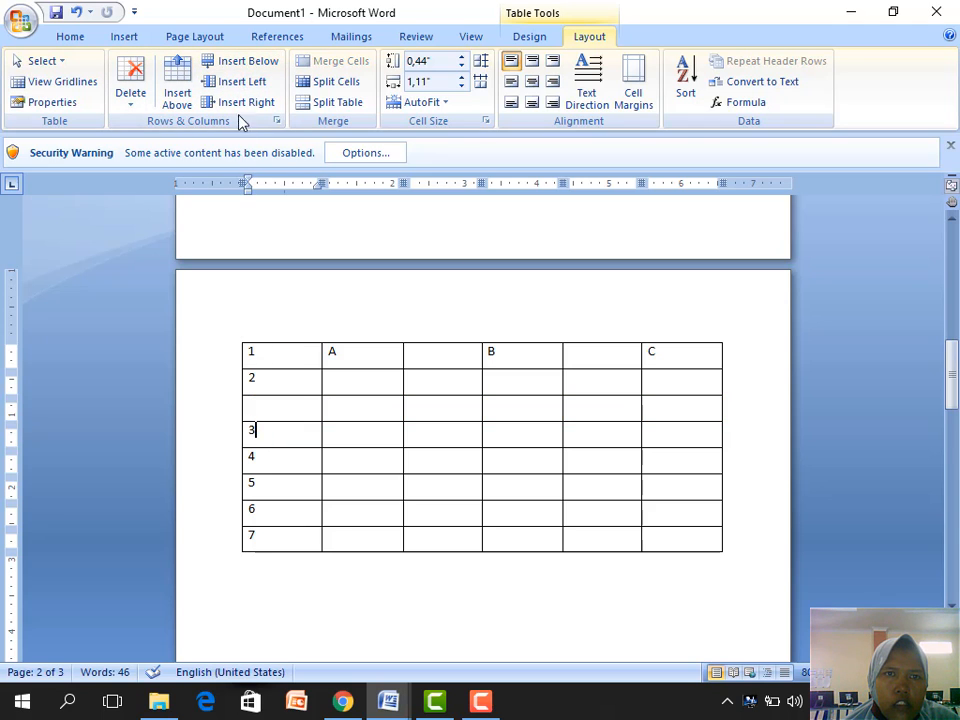
click(243, 63)
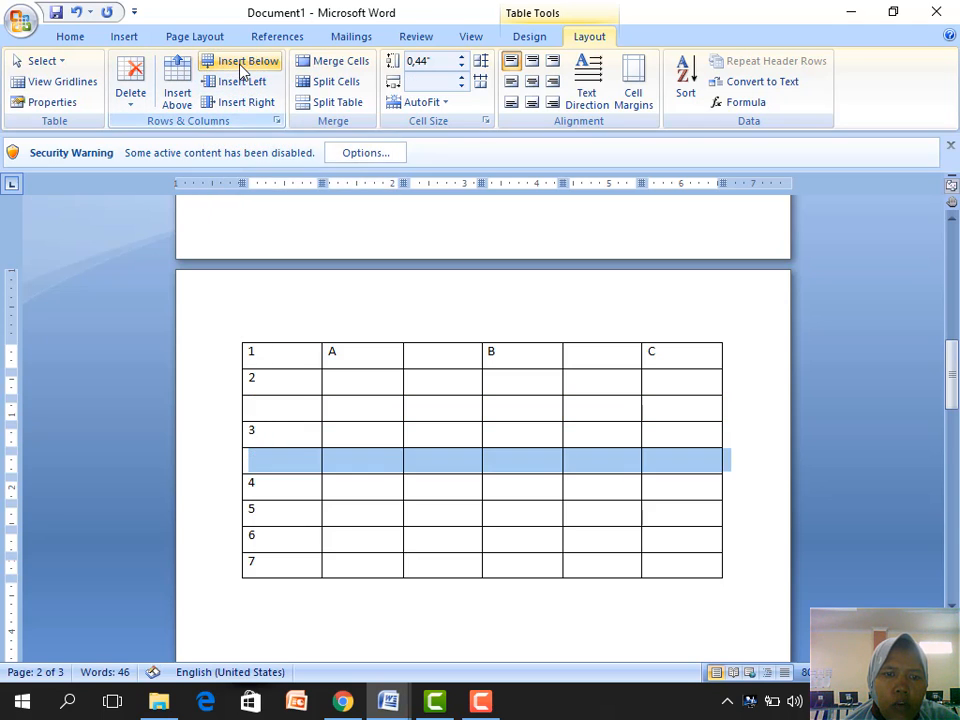
Insert one empty row above and one below the row numbered 5.
click(257, 436)
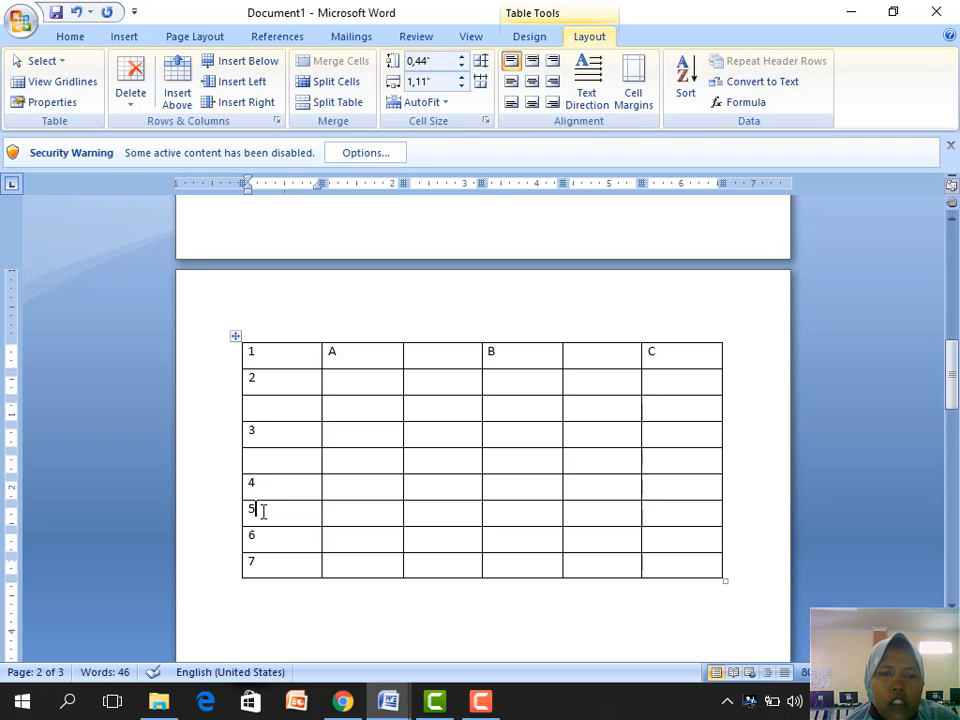
click(178, 97)
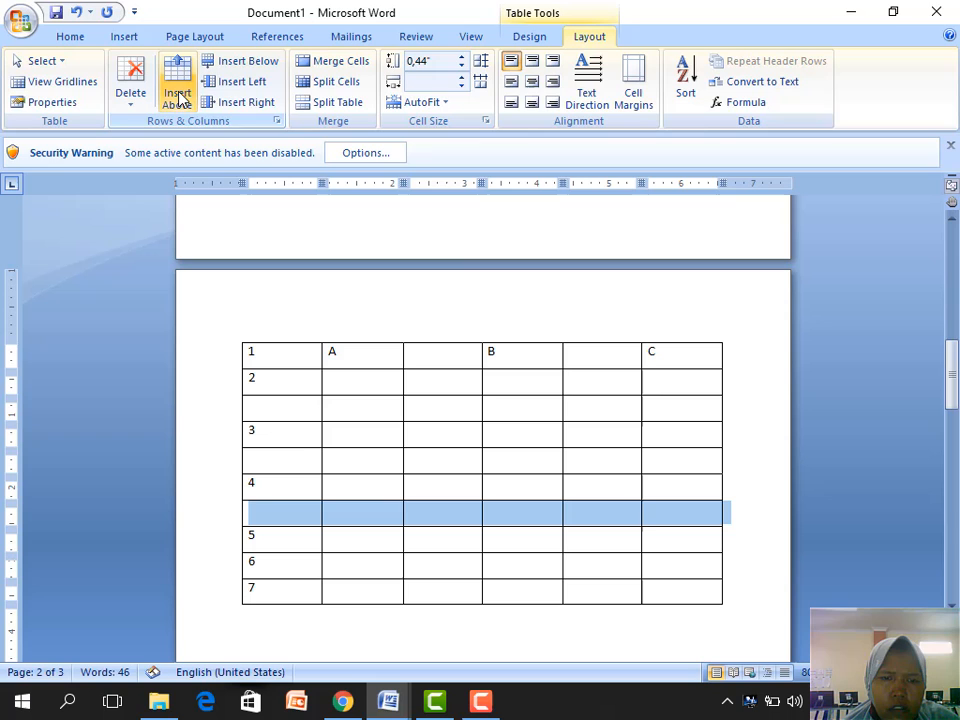
click(298, 545)
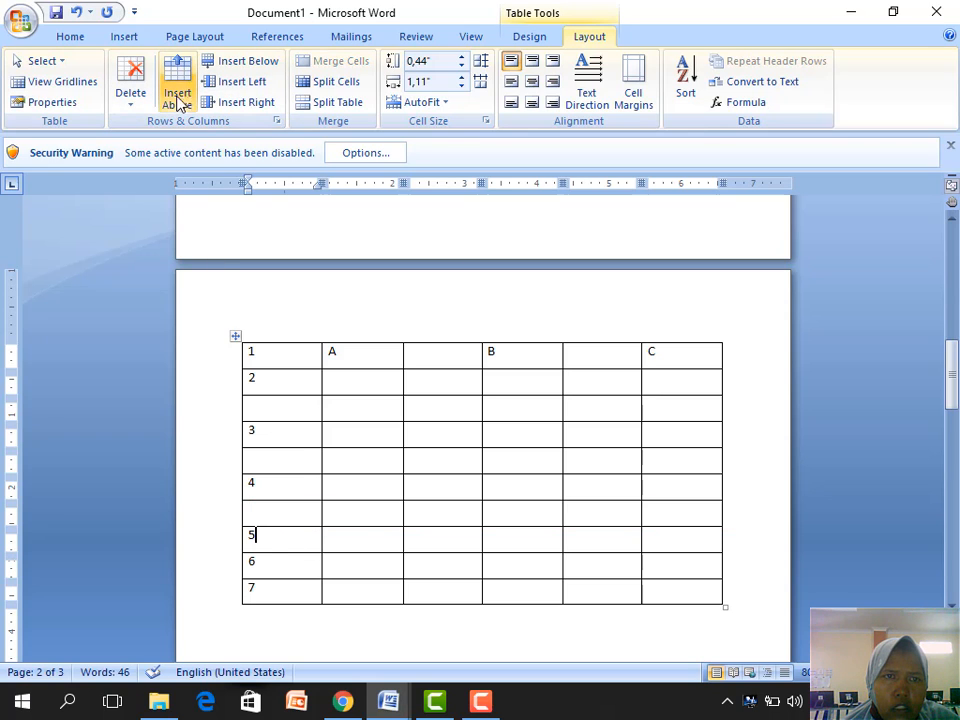
click(242, 62)
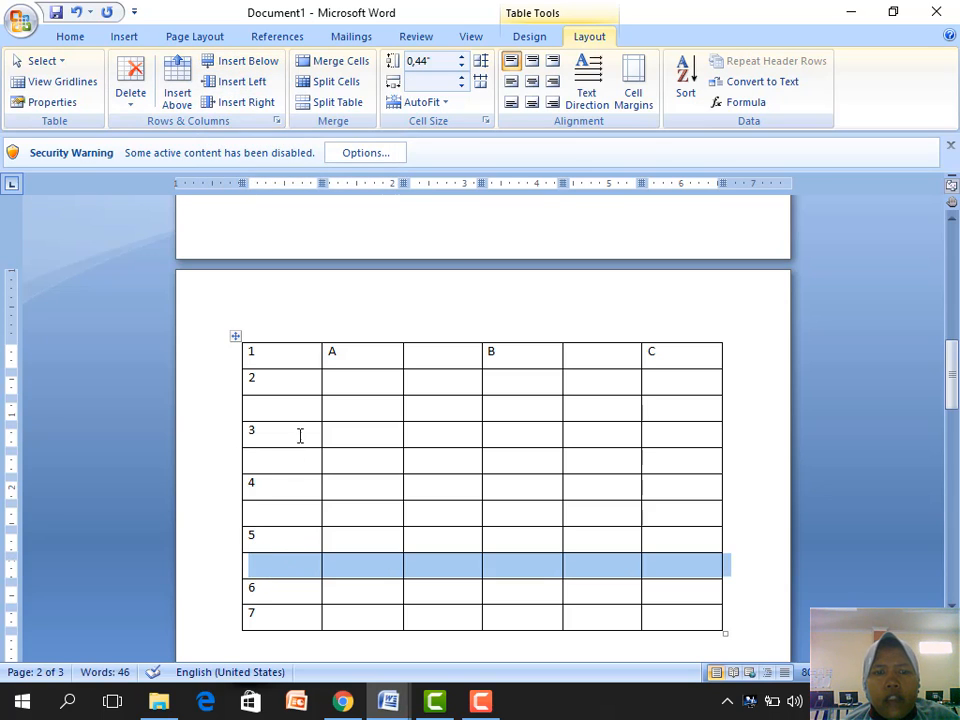
Delete the empty rows directly above and below the row numbered 3.
drag(282, 415, 652, 422)
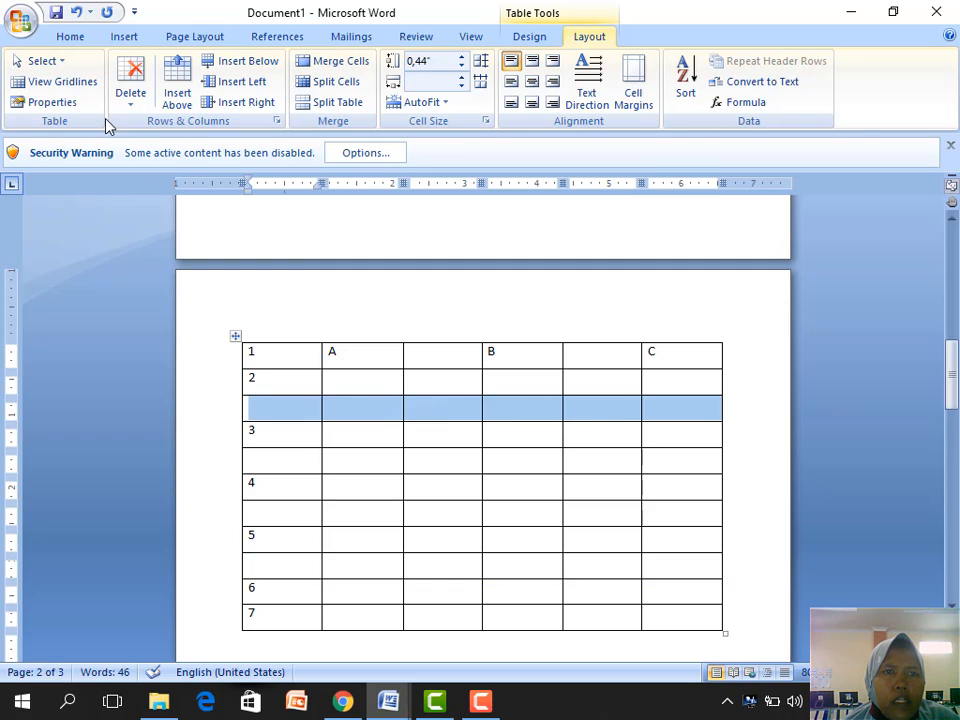
click(134, 104)
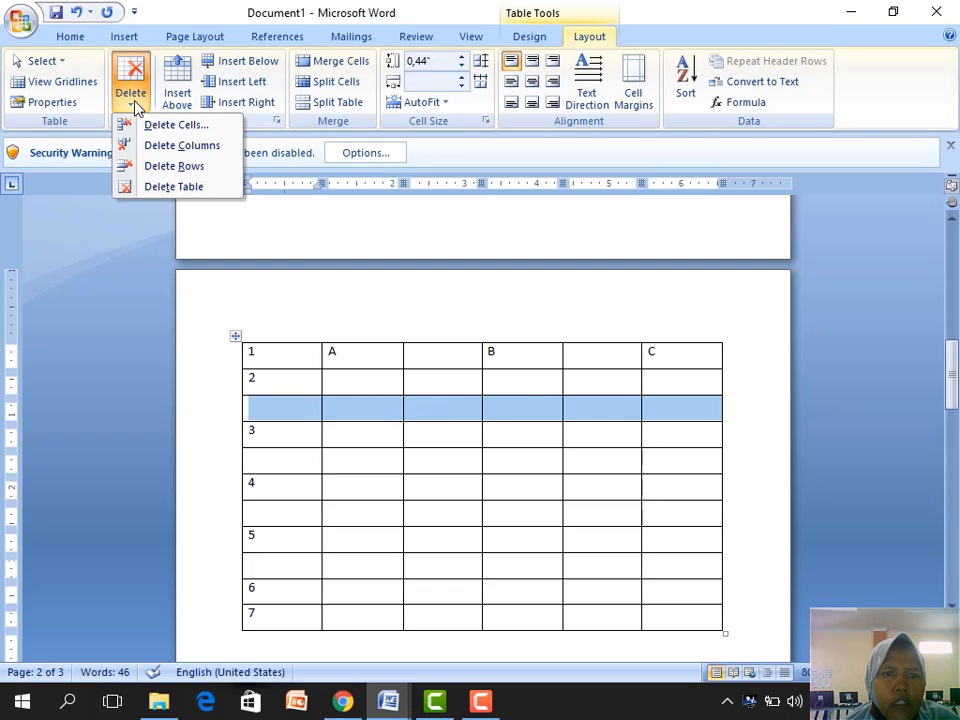
click(156, 166)
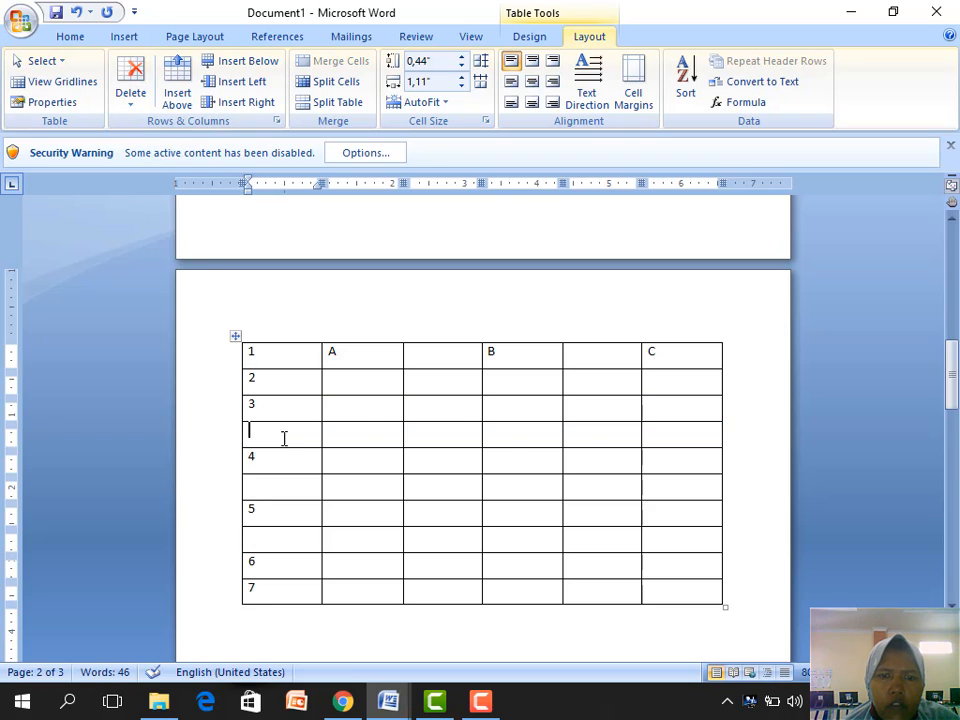
drag(284, 438, 686, 441)
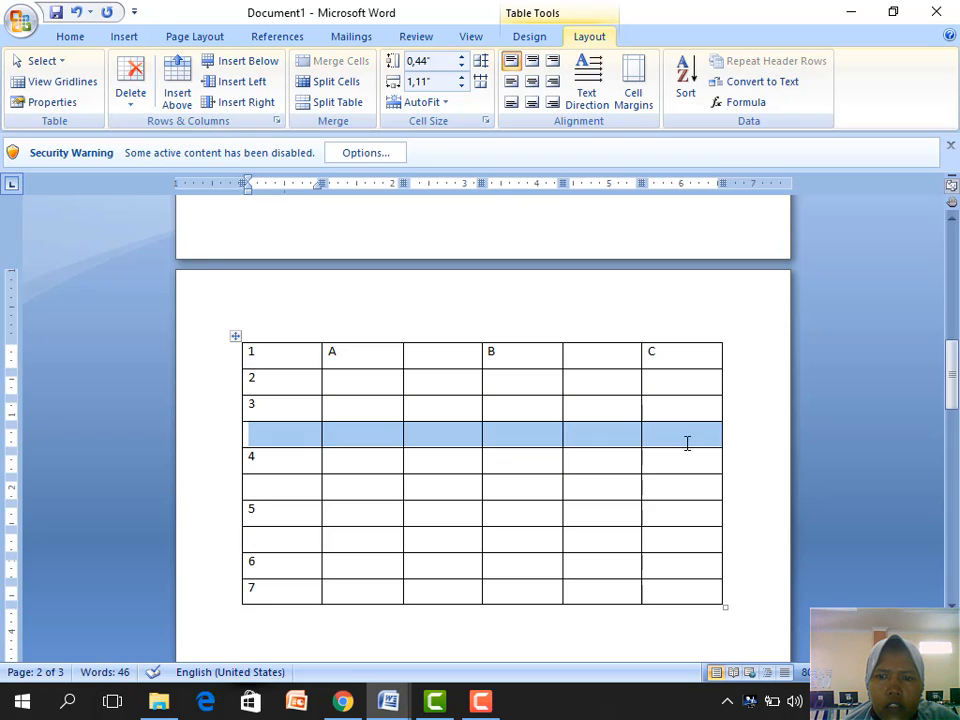
click(120, 100)
click(167, 166)
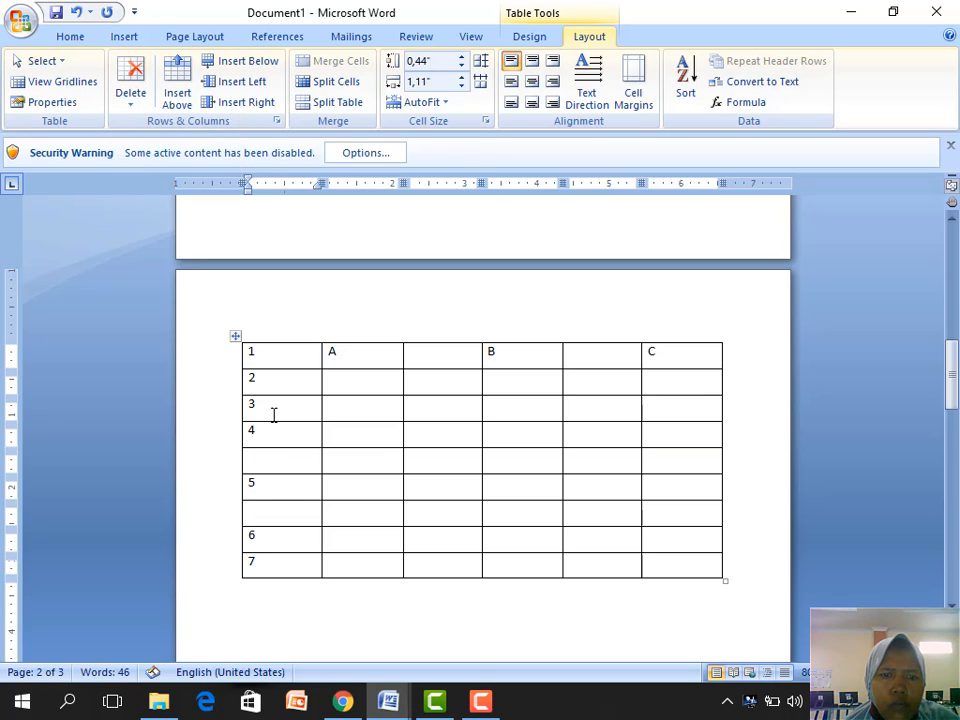
Delete the empty rows directly above and below the row numbered 5.
drag(362, 465, 654, 465)
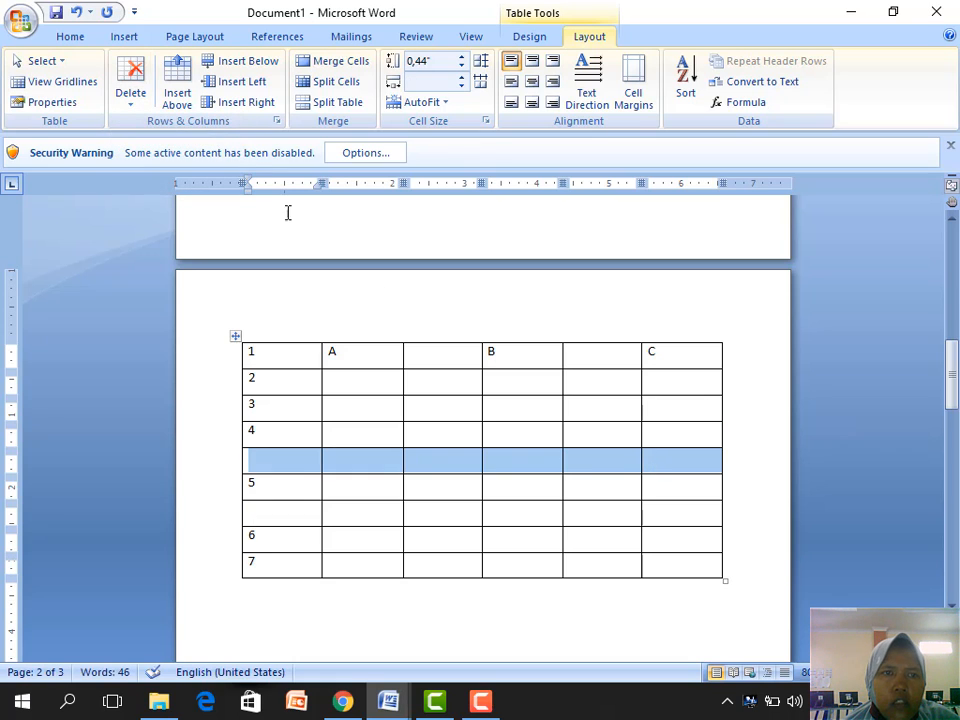
click(126, 100)
click(163, 166)
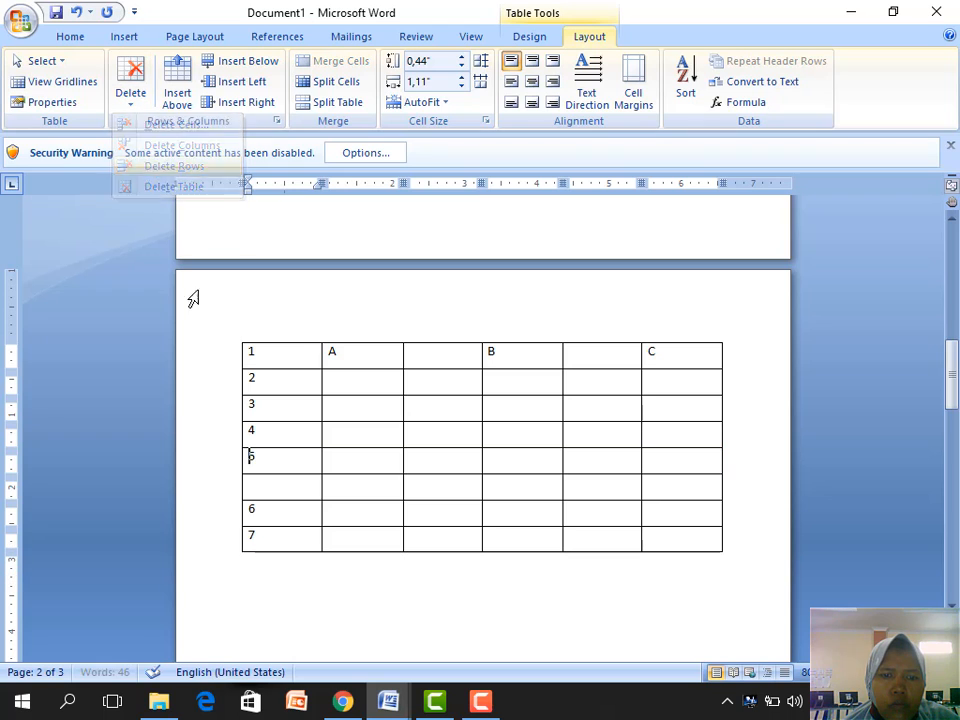
drag(291, 484, 703, 497)
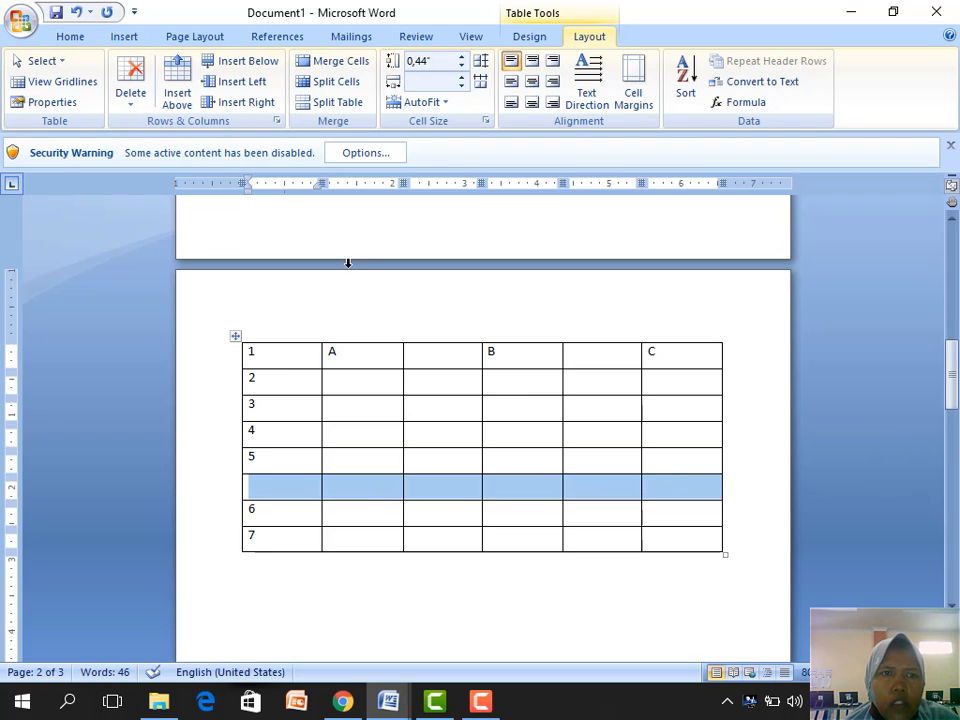
click(121, 110)
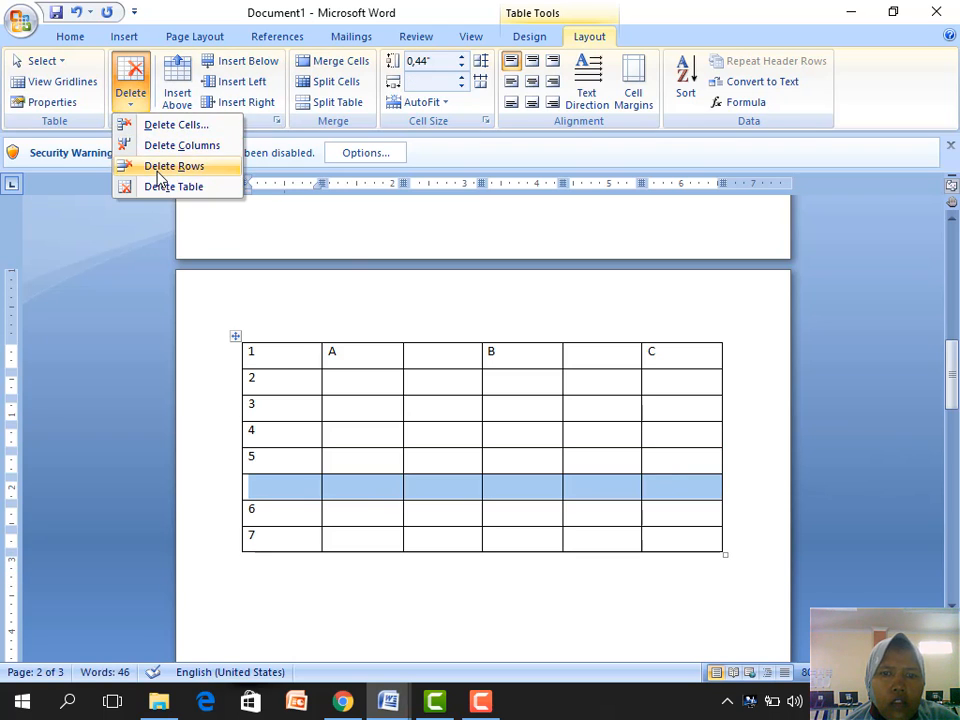
click(142, 166)
Delete the empty columns on both sides of column B in the practice table.
drag(429, 356, 440, 509)
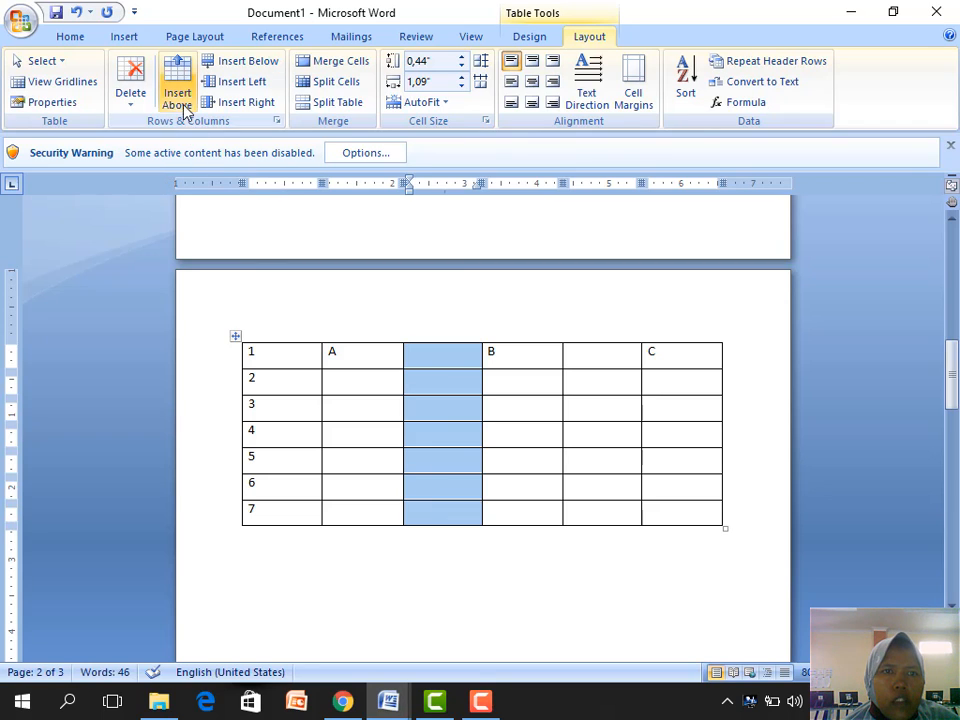
click(122, 108)
click(150, 148)
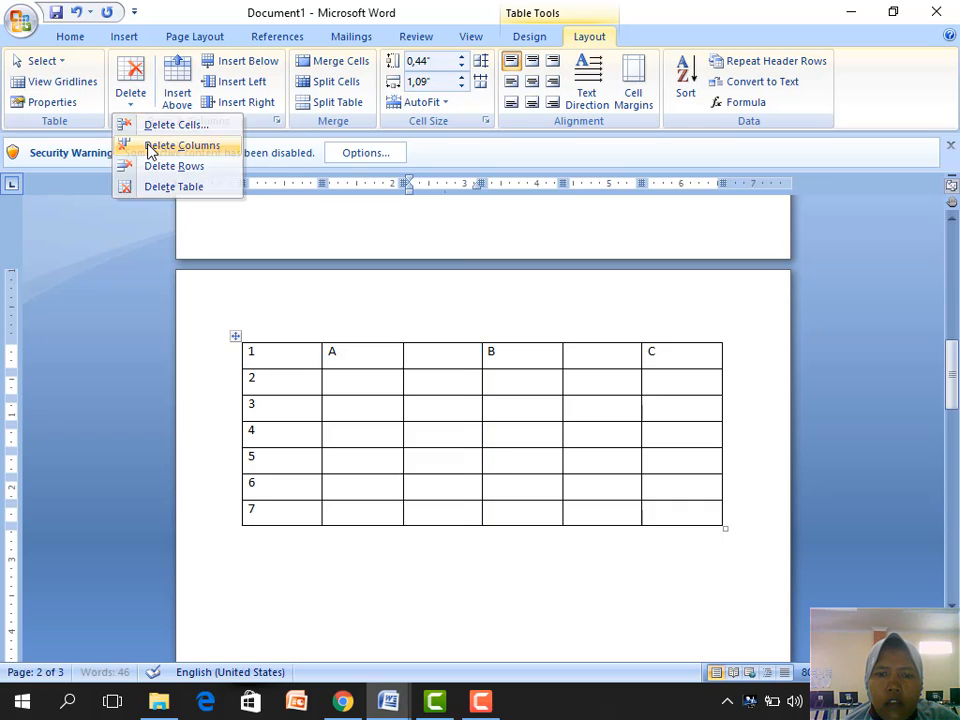
drag(515, 355, 533, 508)
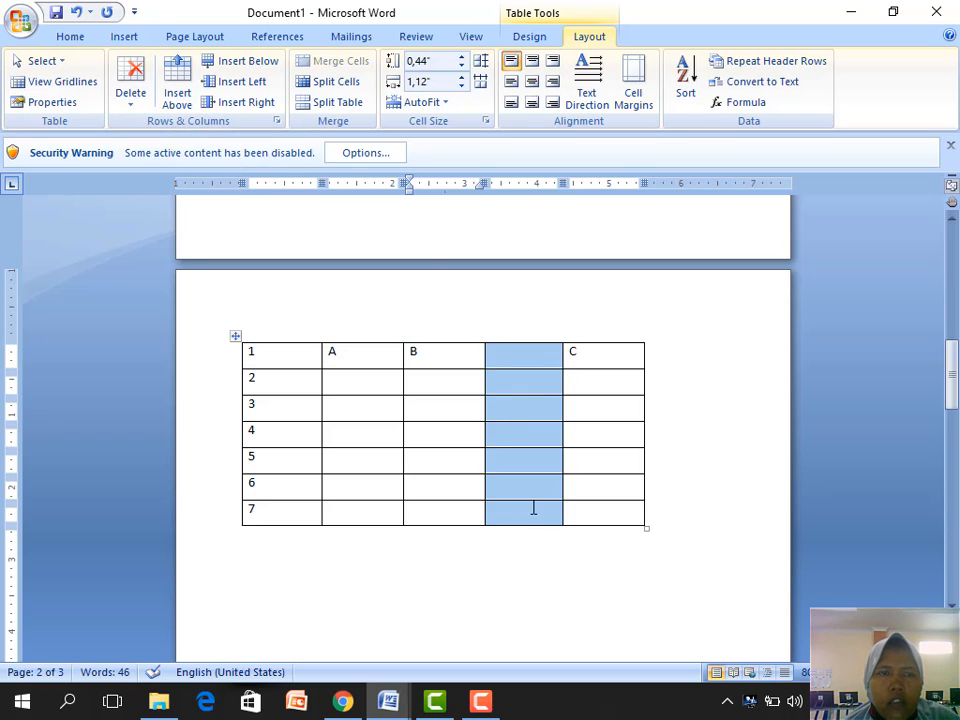
click(135, 106)
click(171, 153)
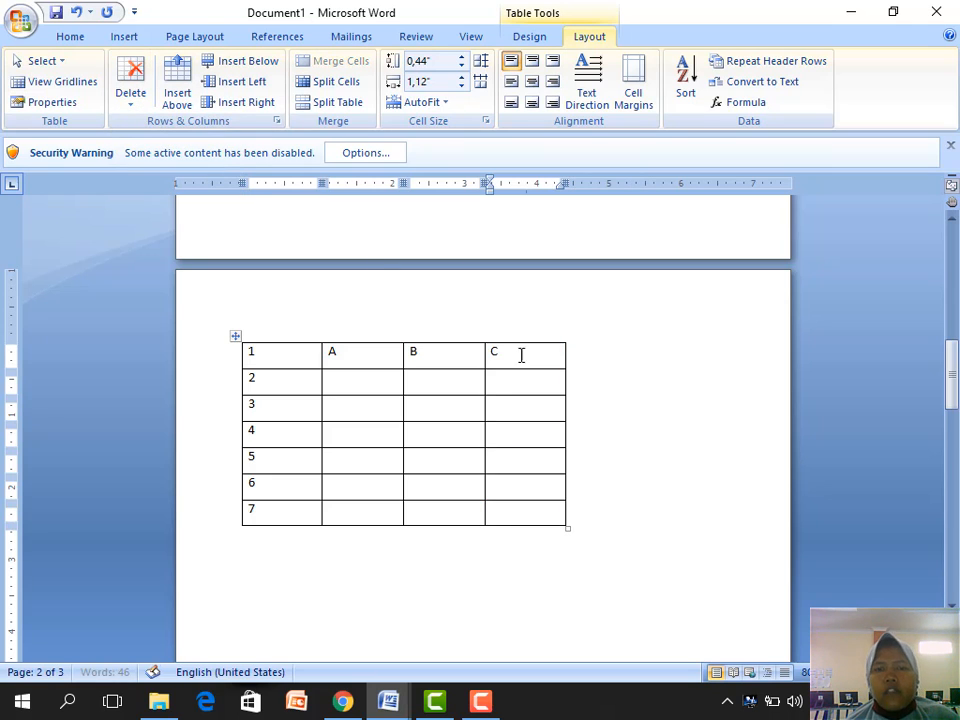
Delete the entire practice table with the numbered rows and columns A to C.
scroll(585, 430, up, 1)
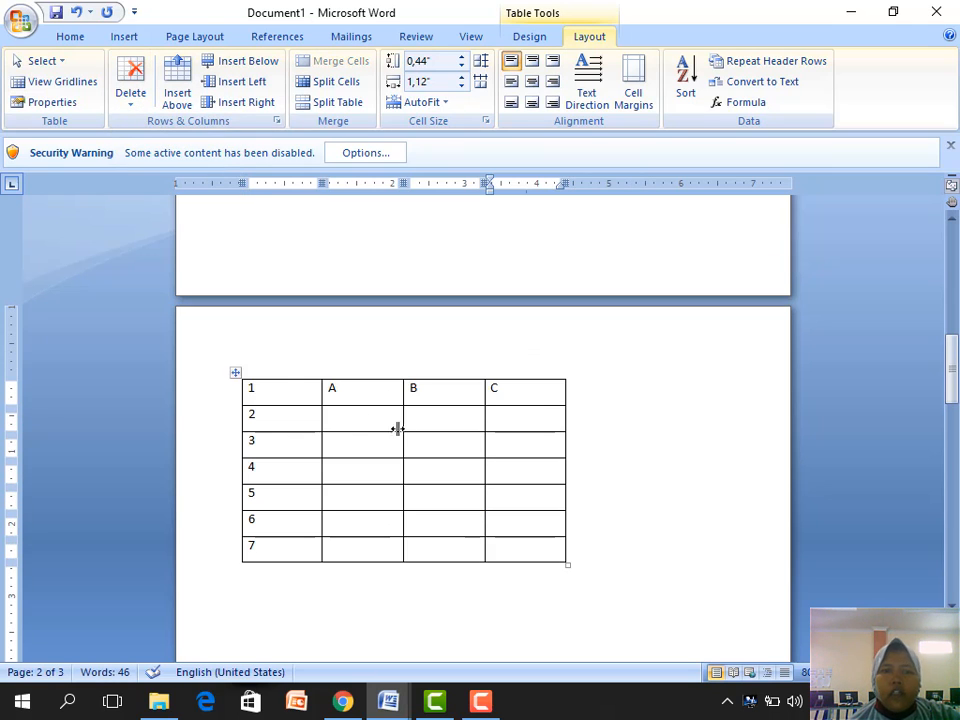
drag(318, 390, 531, 544)
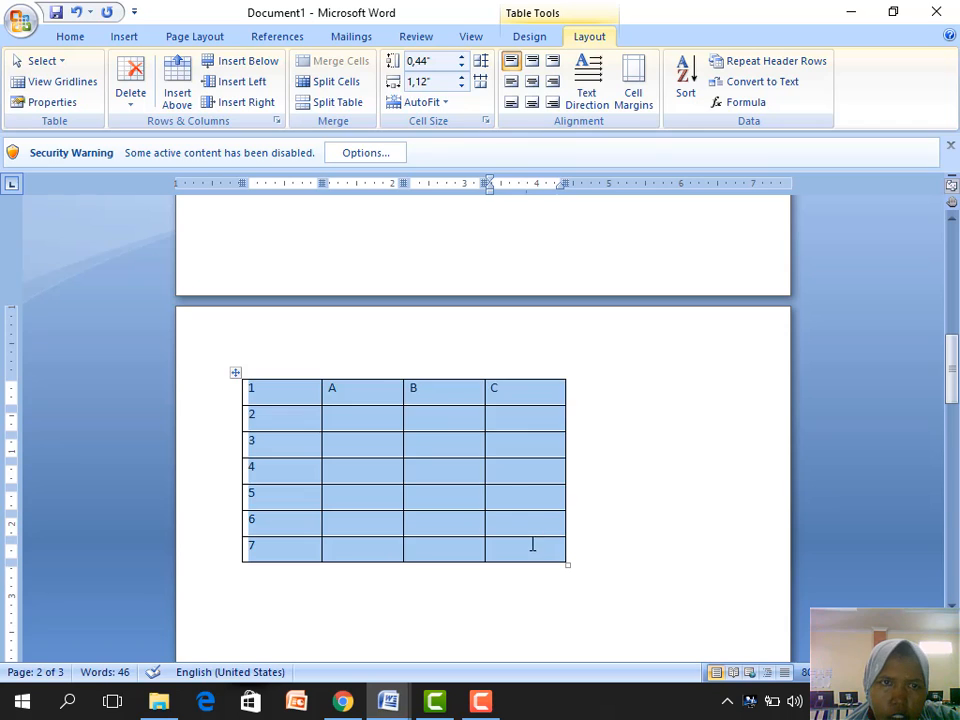
click(128, 100)
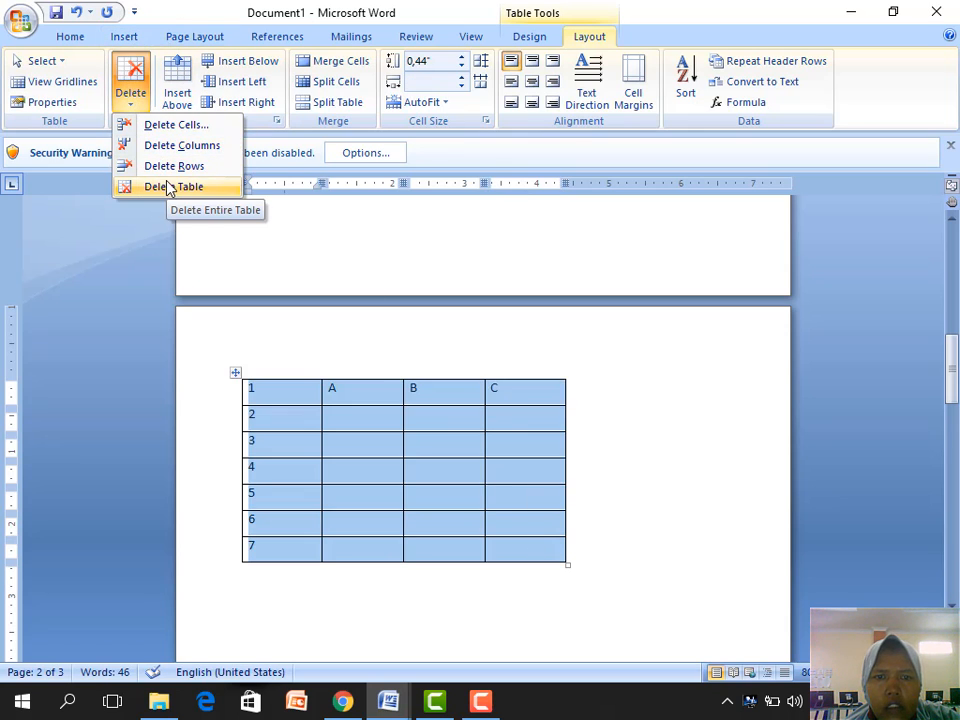
click(307, 402)
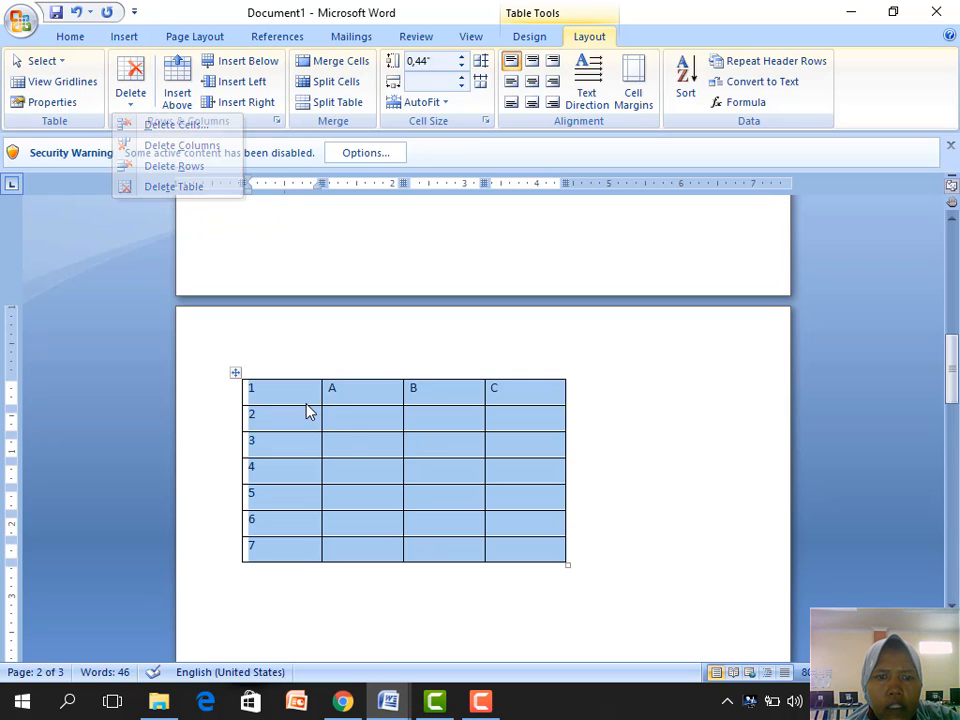
click(307, 402)
click(130, 98)
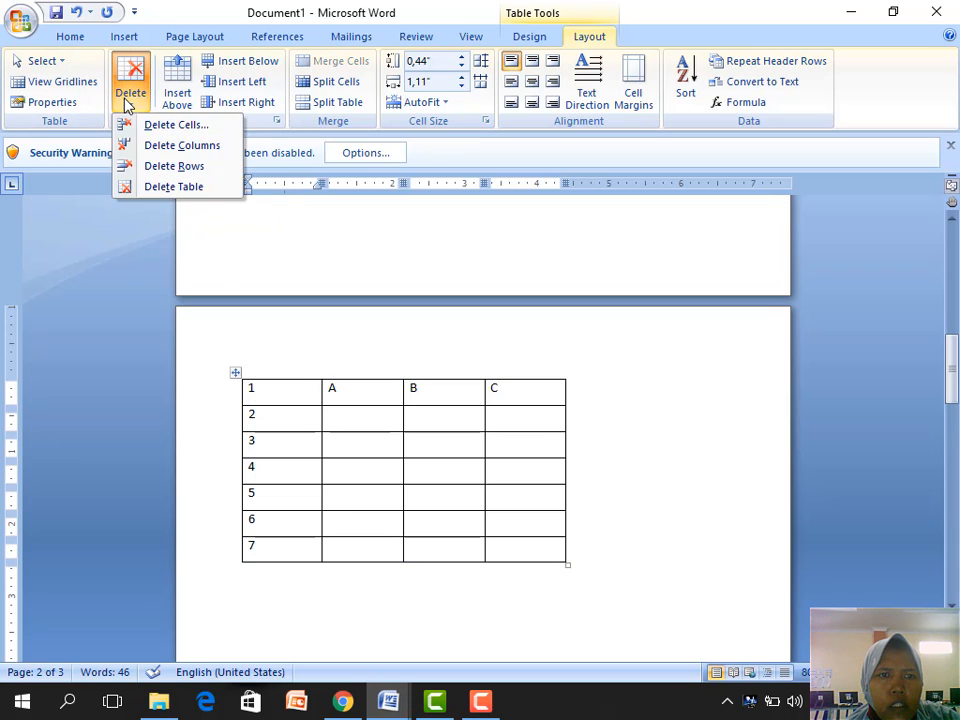
click(174, 188)
key(ctrl+z)
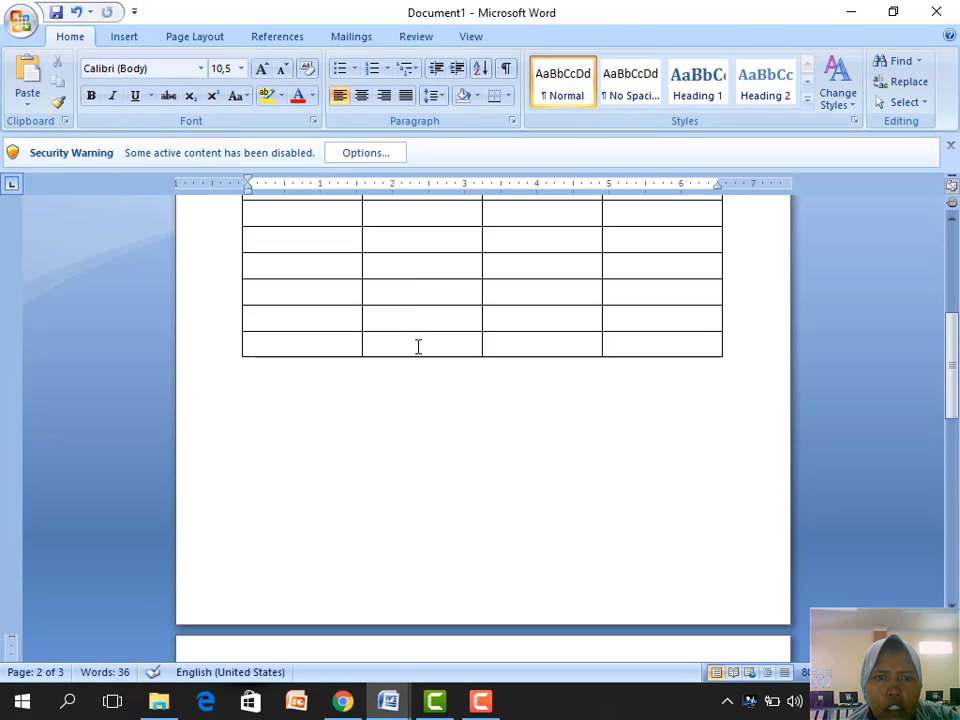
Make the header row of the recreated salary table bold, from NAMA KARYAWAN to TOTAL GAJI BULANAN.
scroll(424, 319, up, 2)
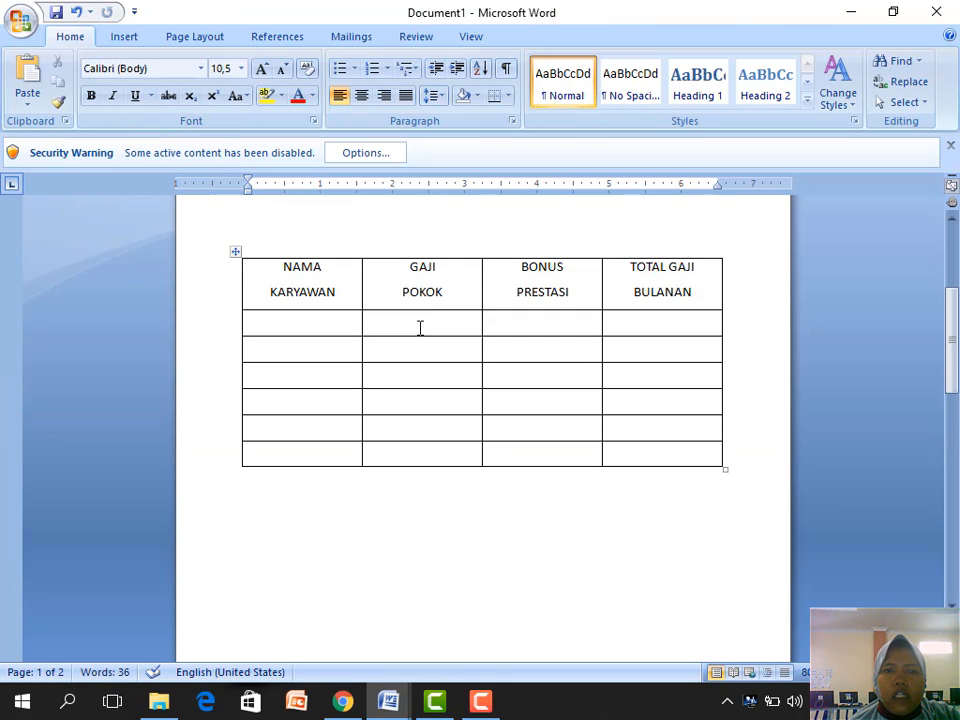
click(415, 326)
drag(330, 285, 690, 285)
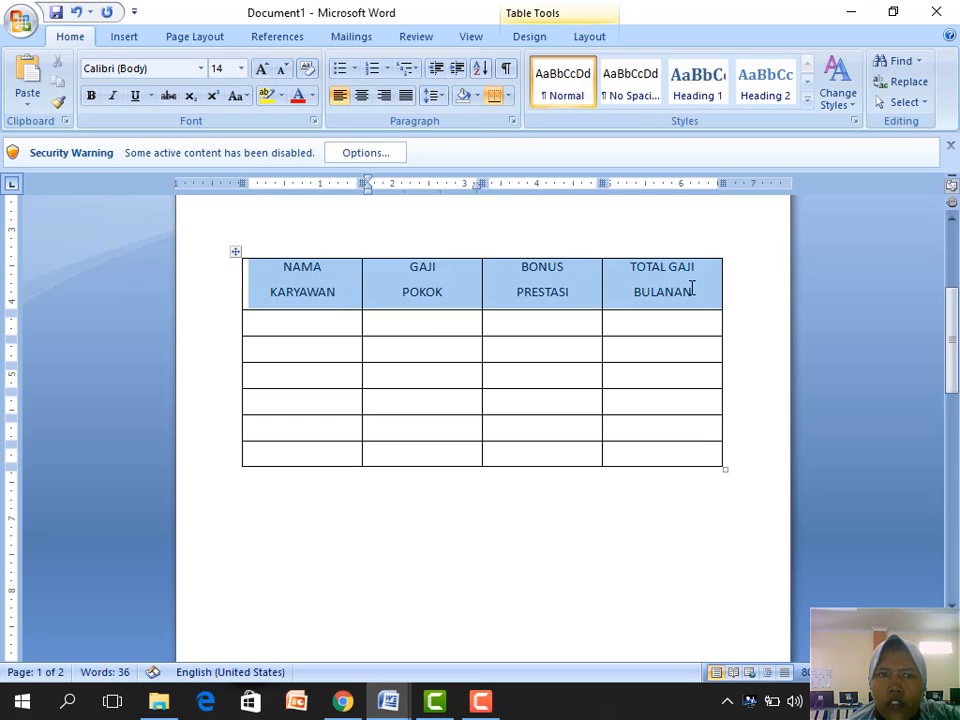
click(93, 96)
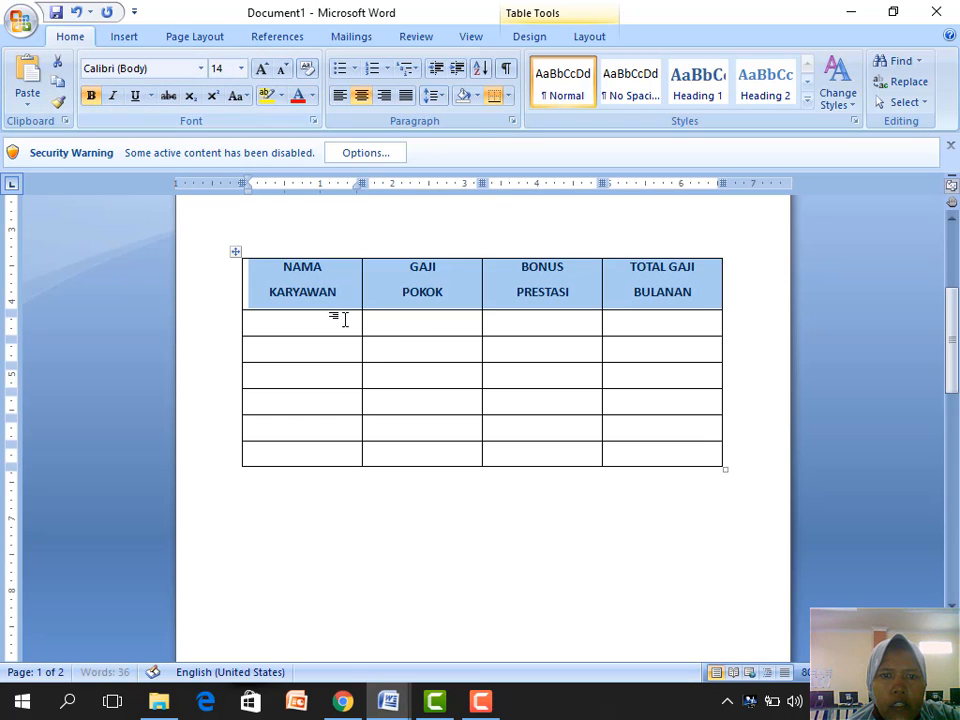
click(344, 319)
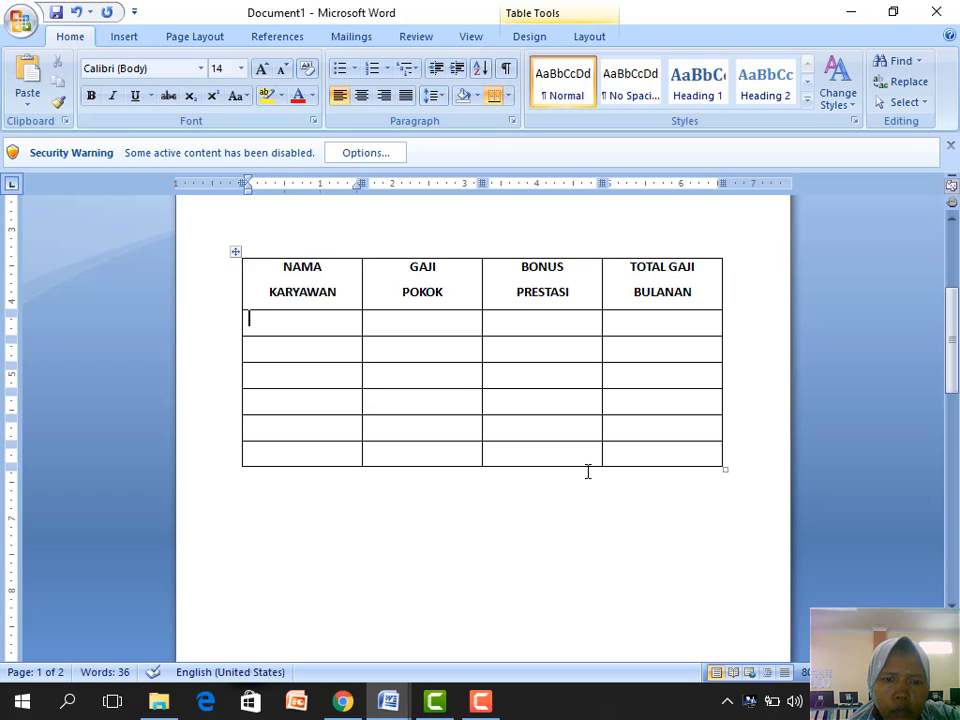
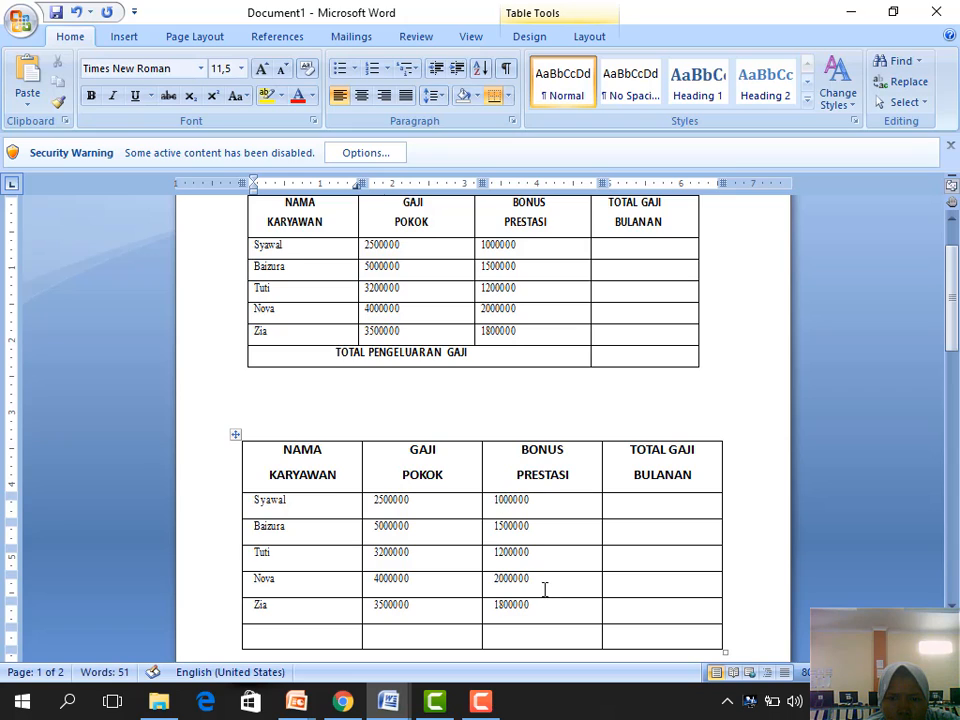
Format the employee names, base salaries and bonuses in the recreated table as bold Calibri, size 14.
drag(304, 510, 547, 614)
click(241, 68)
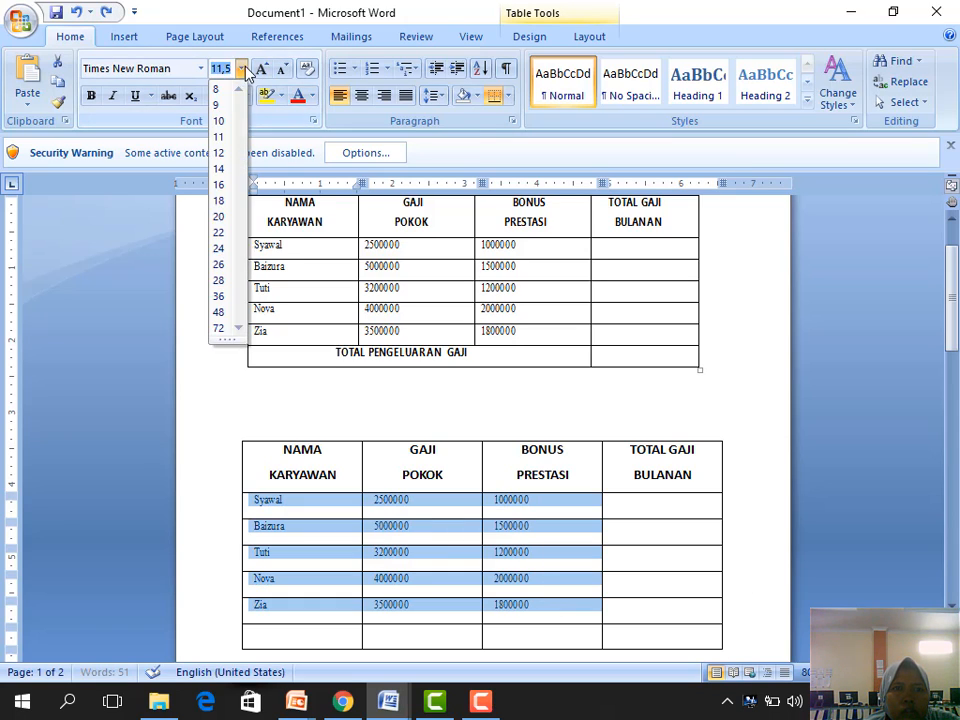
click(219, 172)
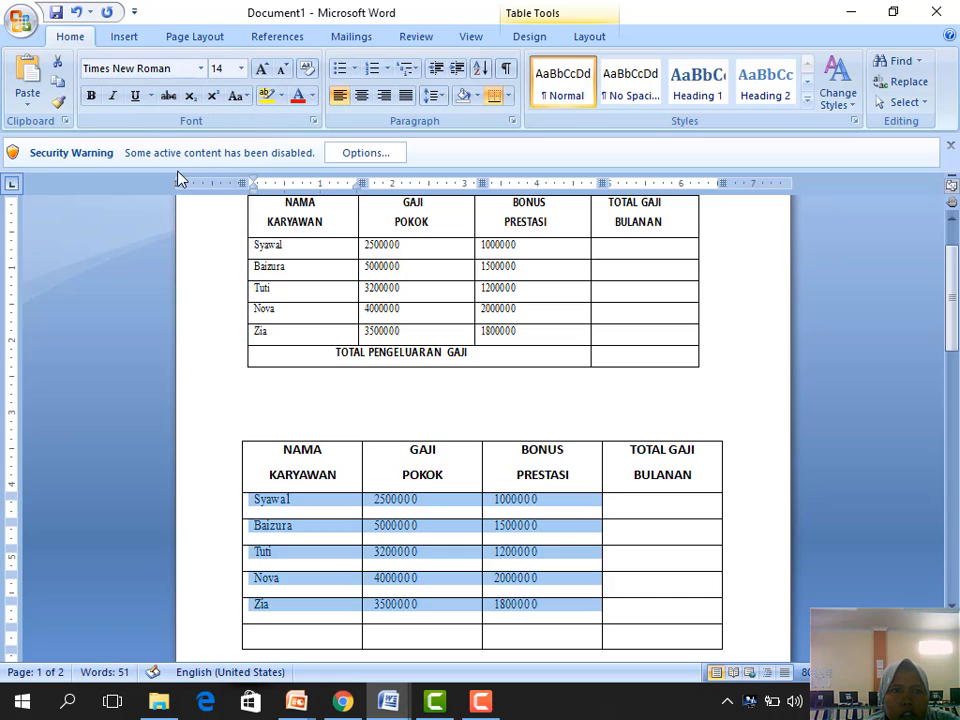
click(91, 96)
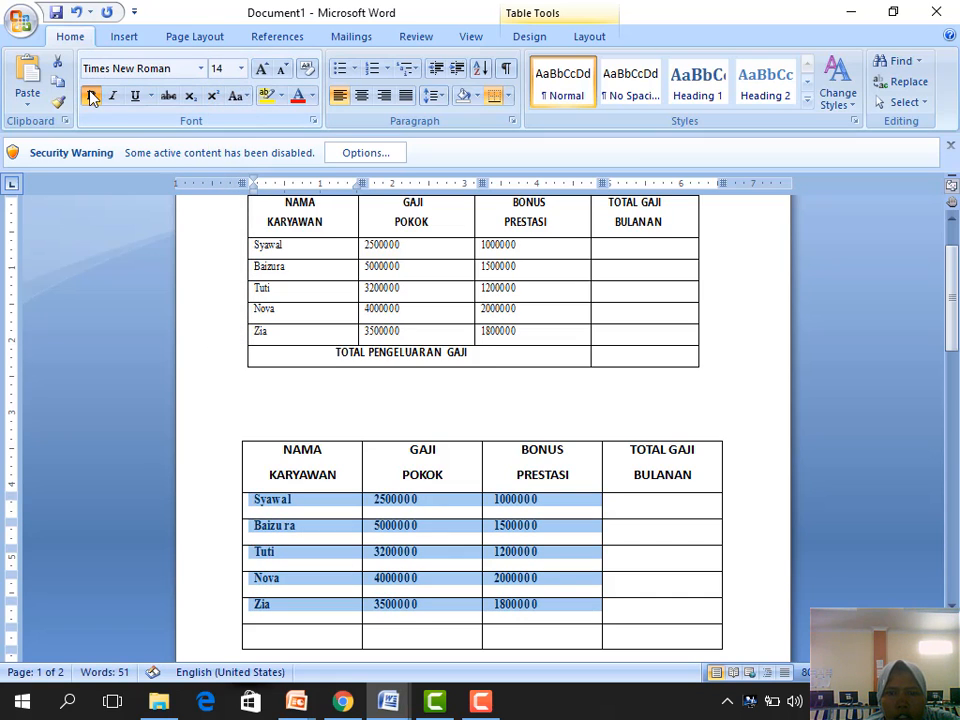
click(202, 70)
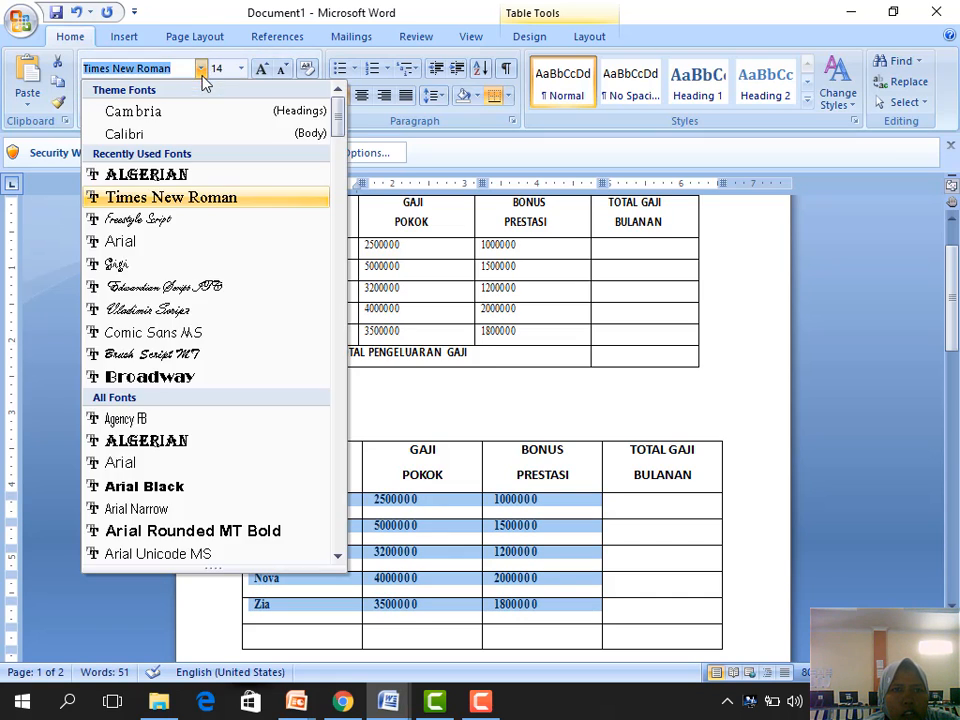
click(193, 140)
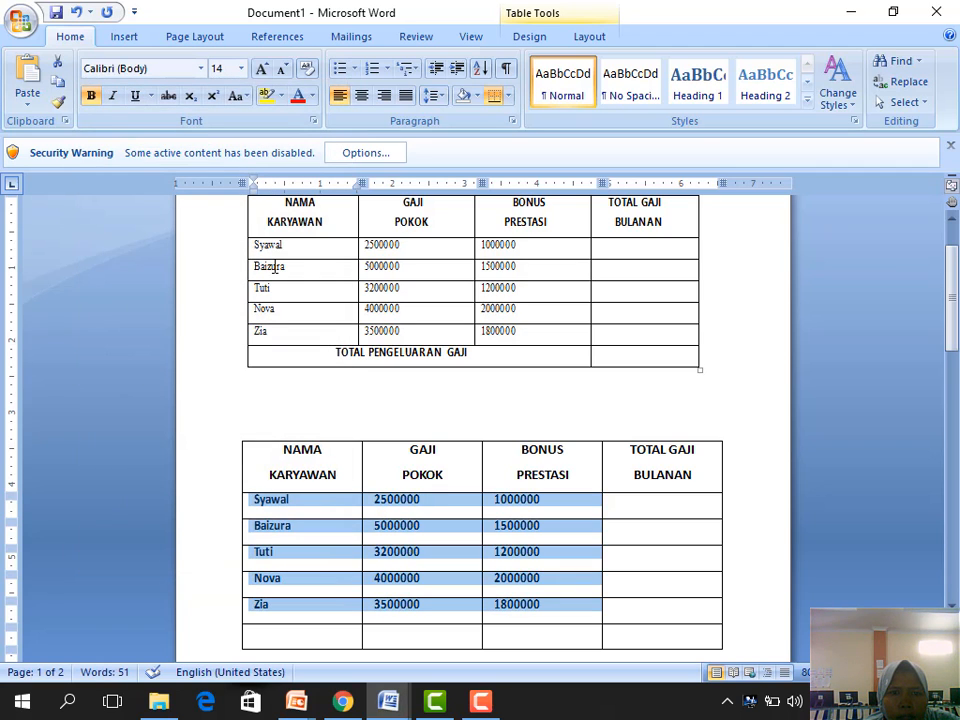
click(327, 478)
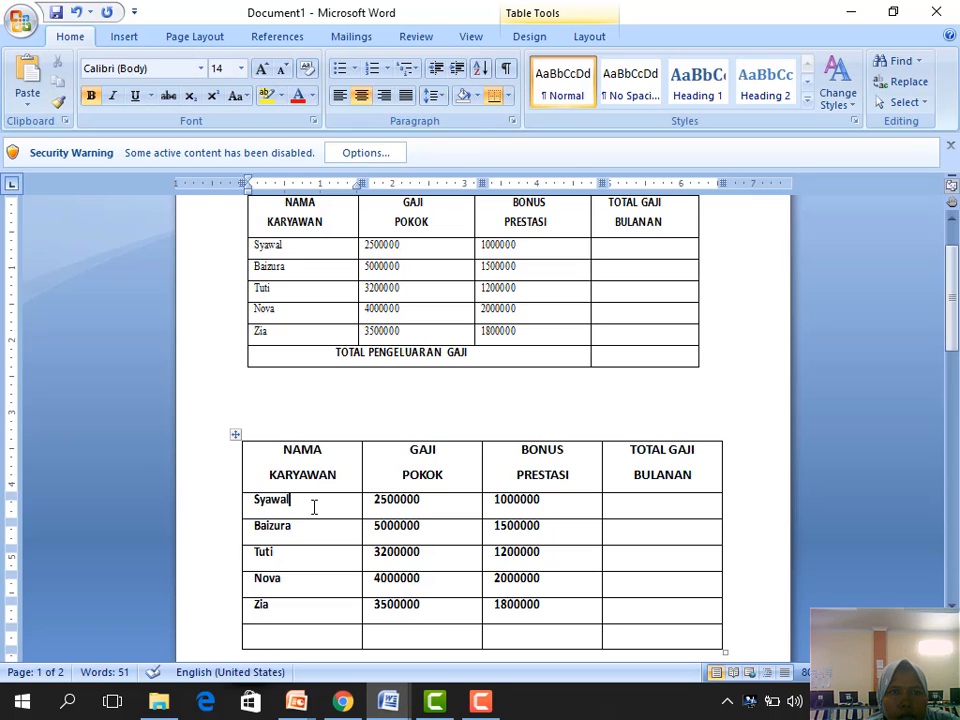
drag(313, 508, 592, 611)
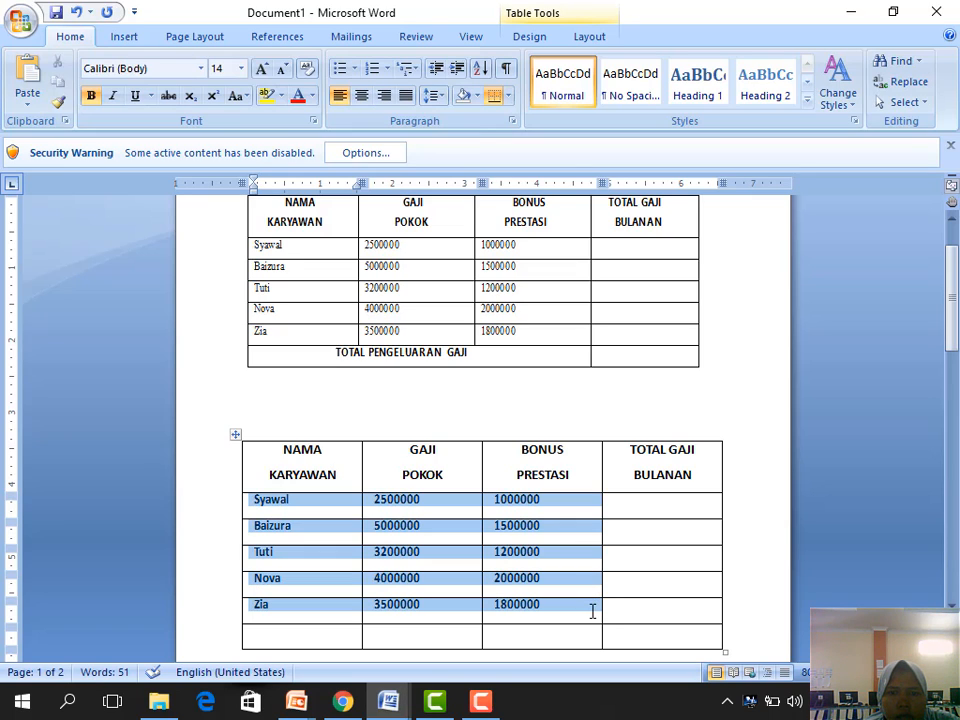
click(195, 102)
click(195, 102)
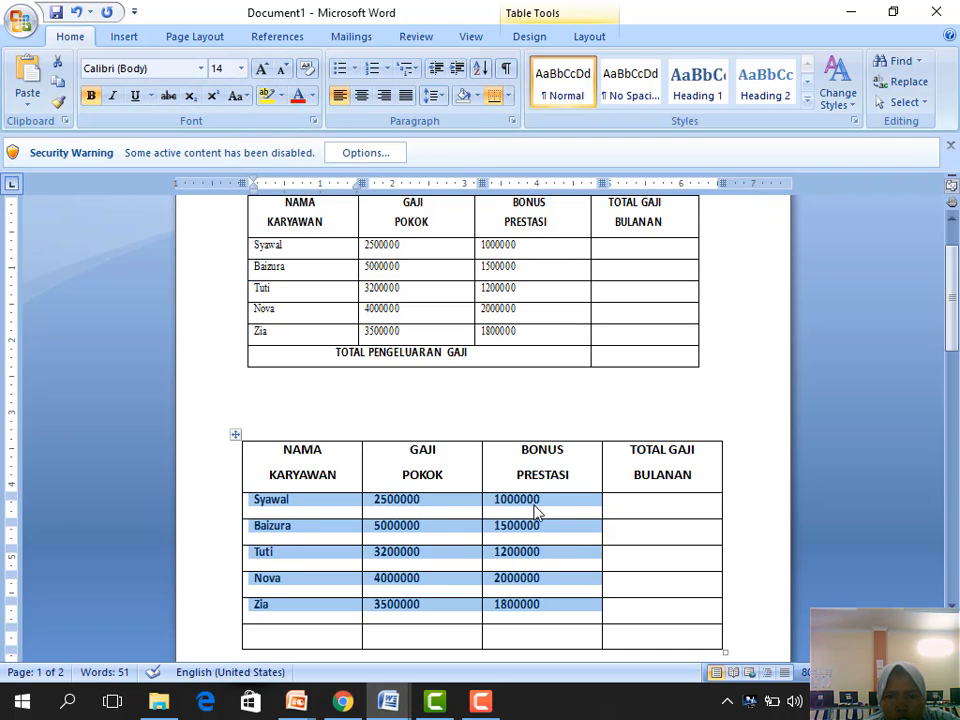
click(566, 486)
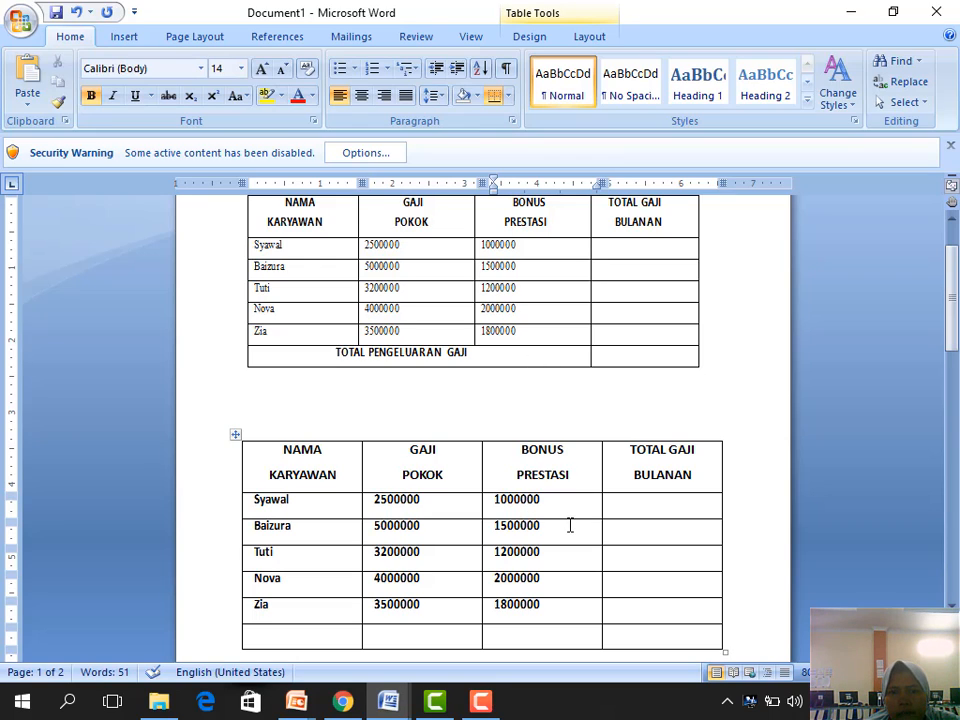
click(626, 508)
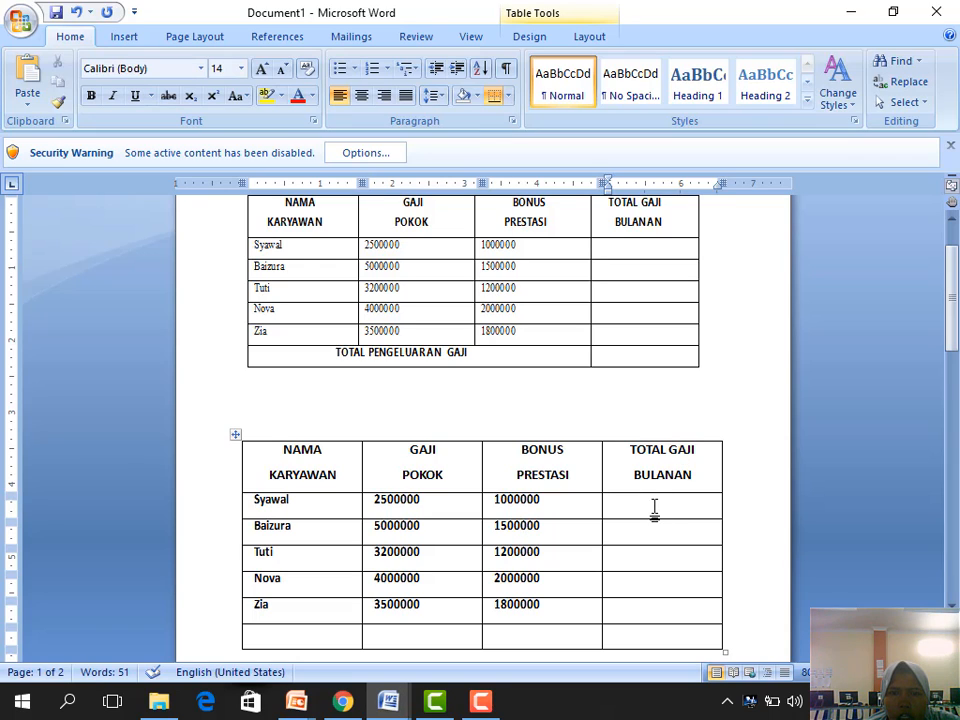
click(406, 507)
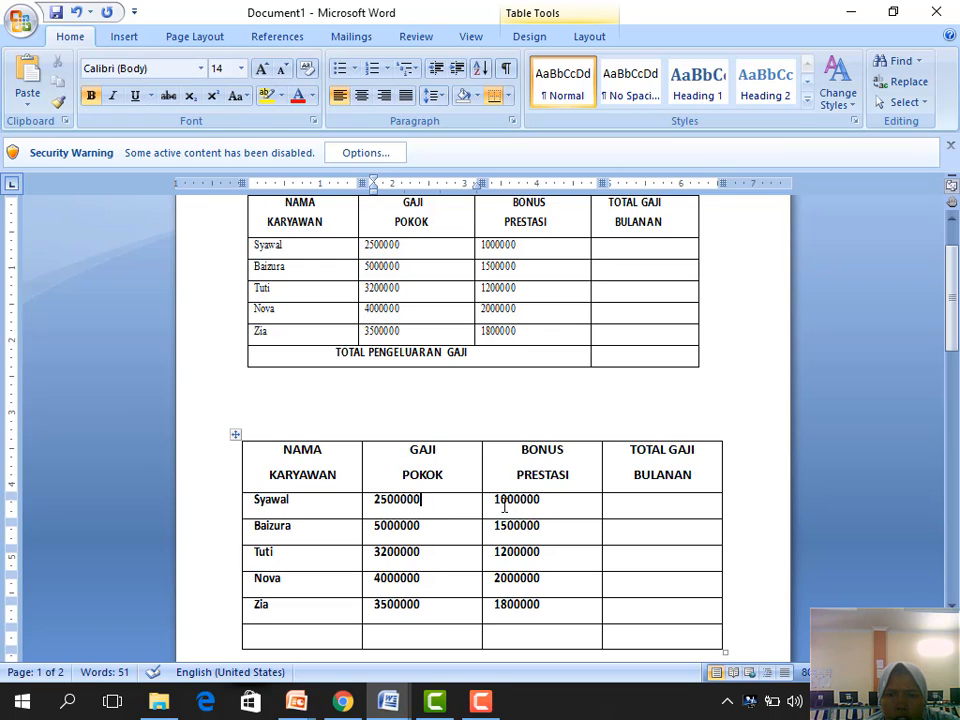
click(631, 503)
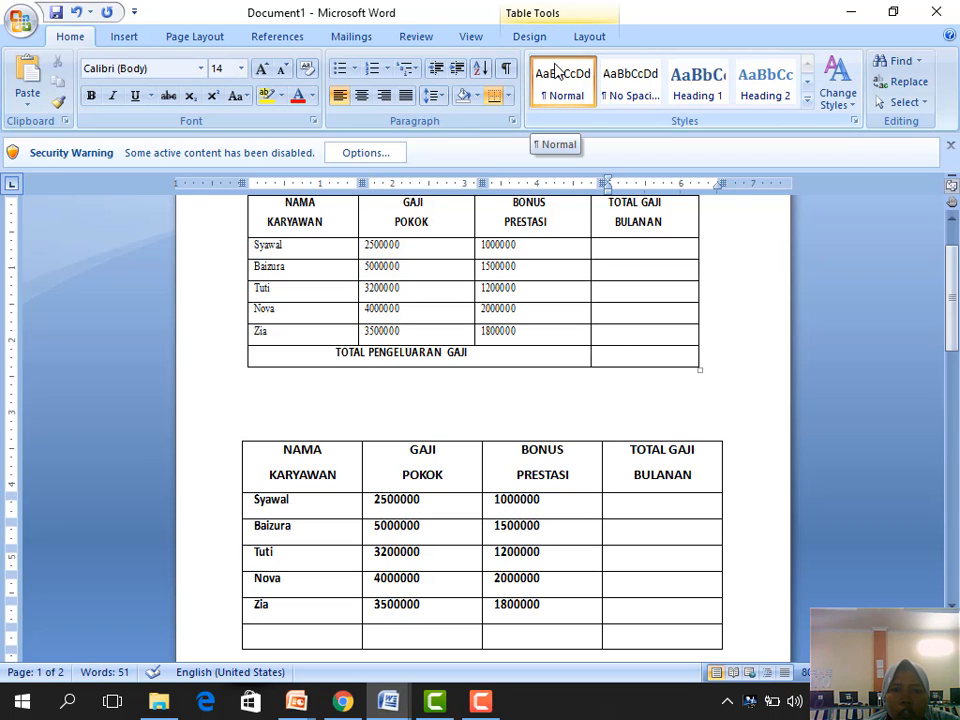
click(450, 510)
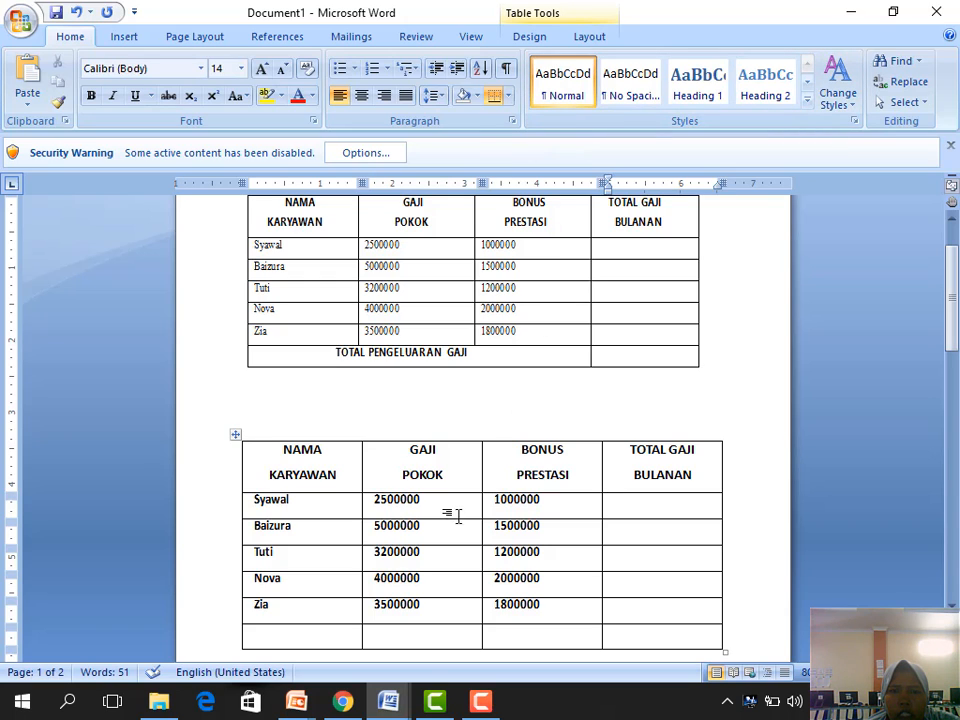
click(600, 40)
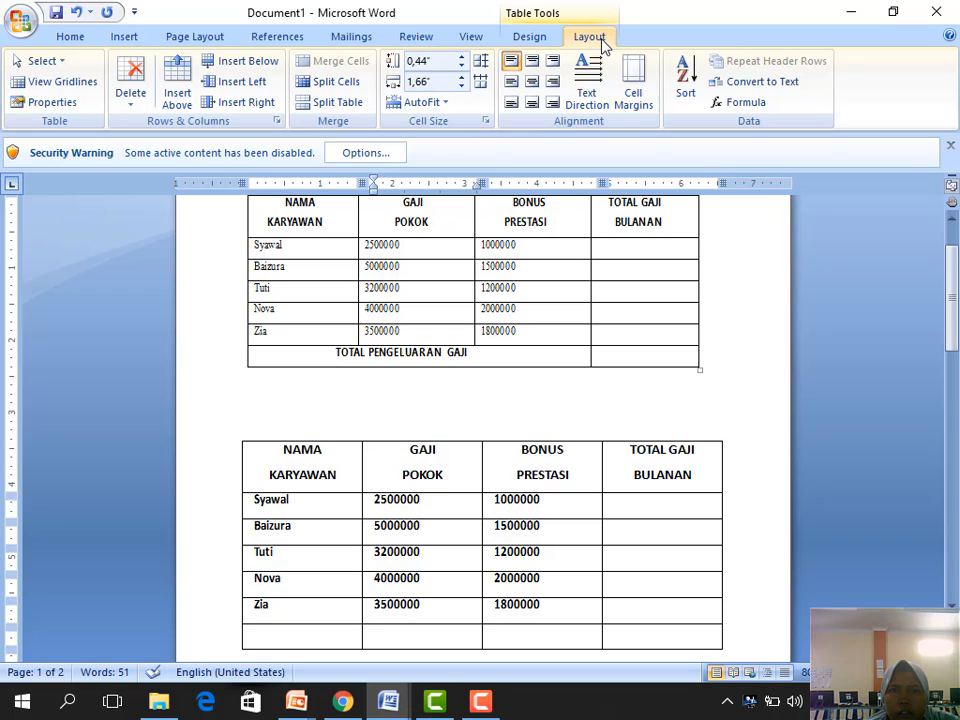
click(738, 103)
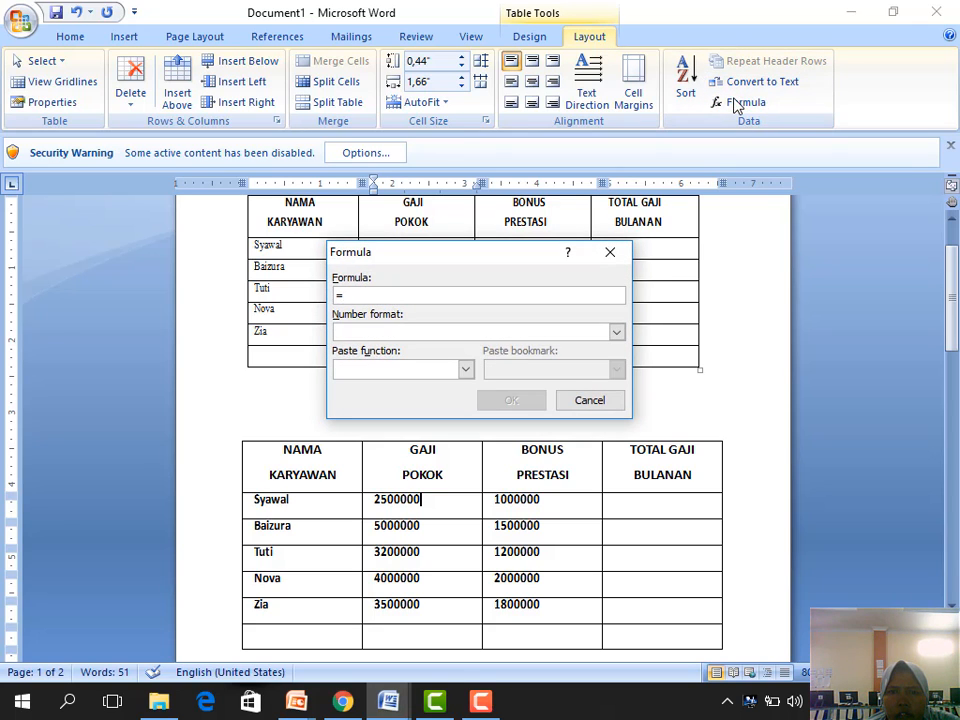
click(610, 252)
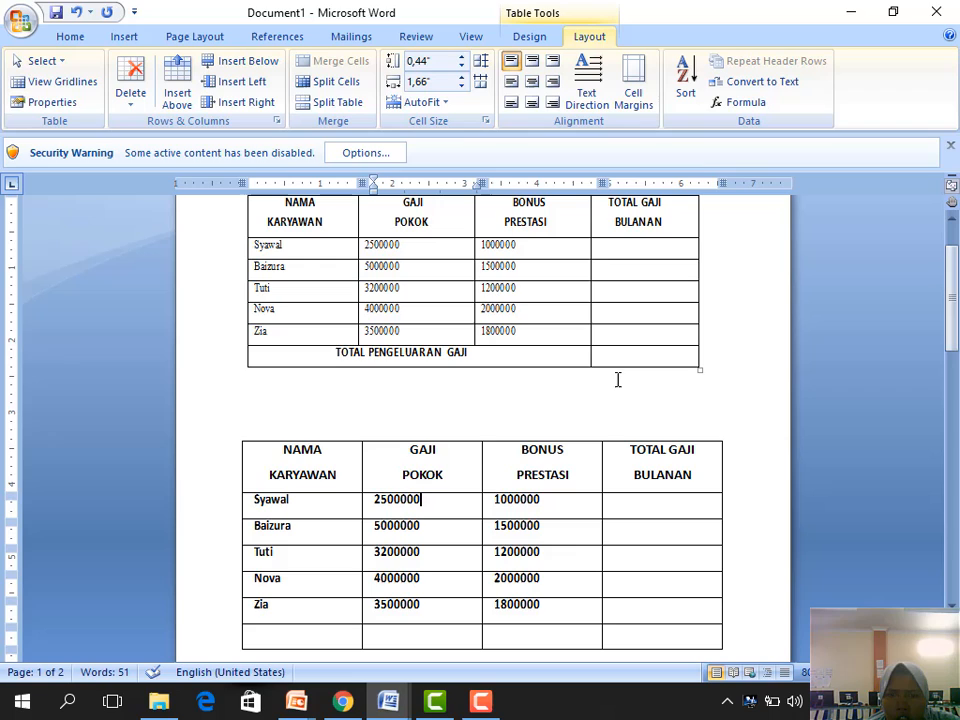
Calculate the first employee's TOTAL GAJI BULANAN in the recreated table with the formula =SUM(LEFT).
click(681, 513)
click(446, 476)
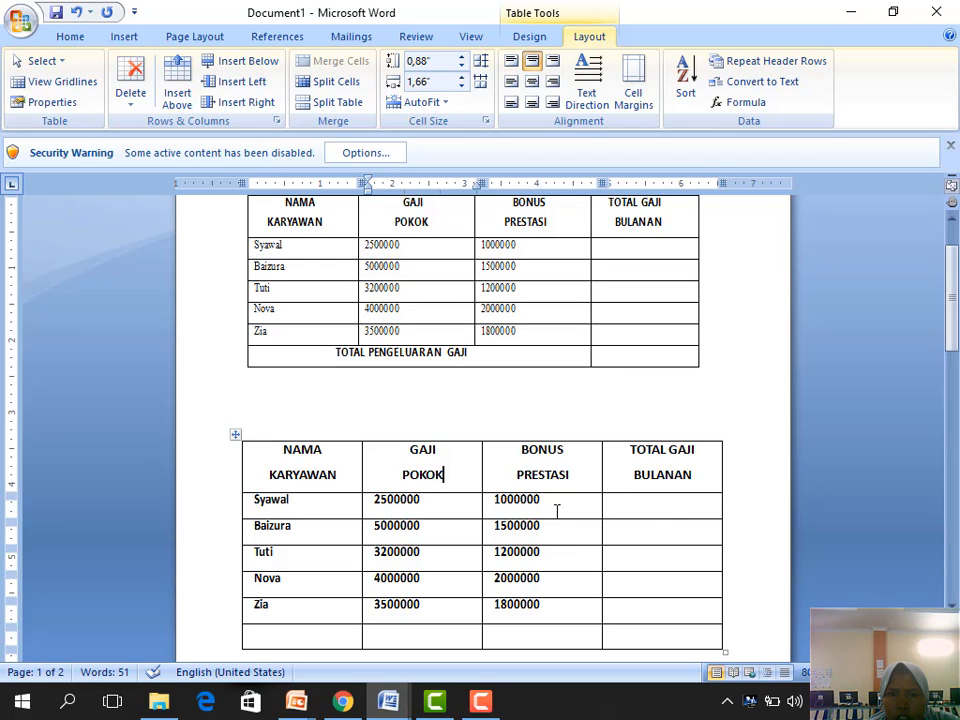
click(741, 102)
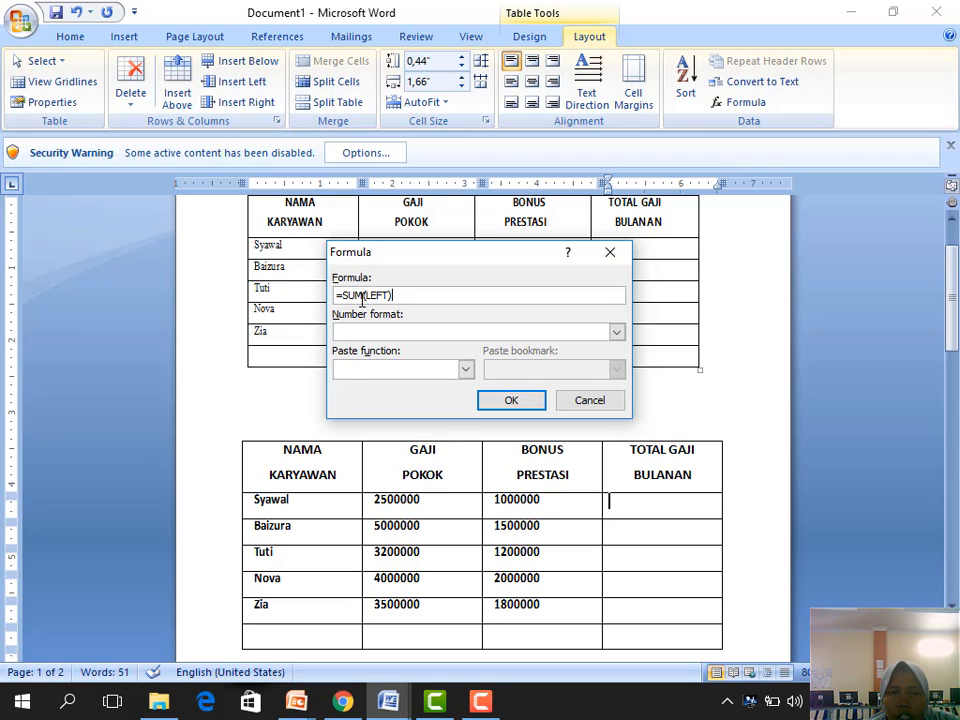
click(371, 298)
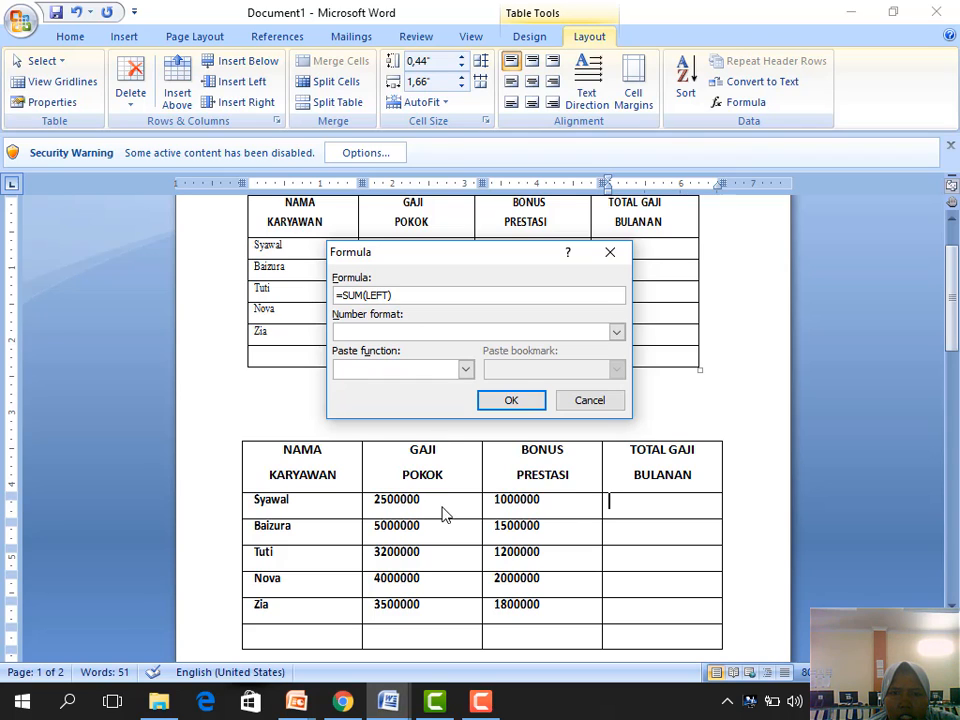
click(507, 408)
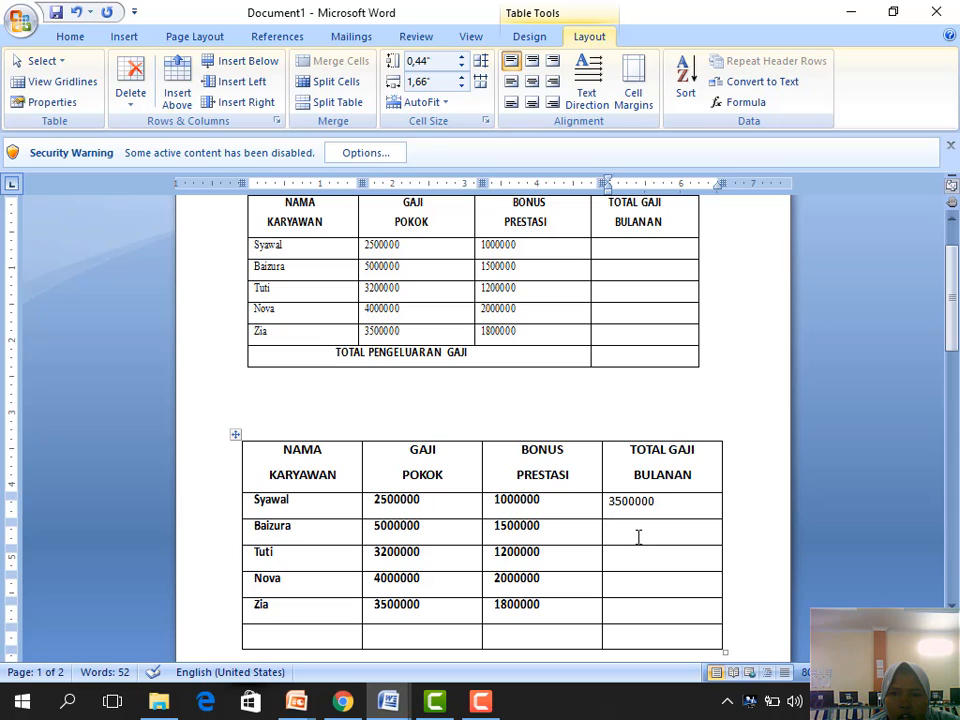
Calculate the second employee's TOTAL GAJI BULANAN, changing the suggested formula to =SUM(LEFT).
click(725, 102)
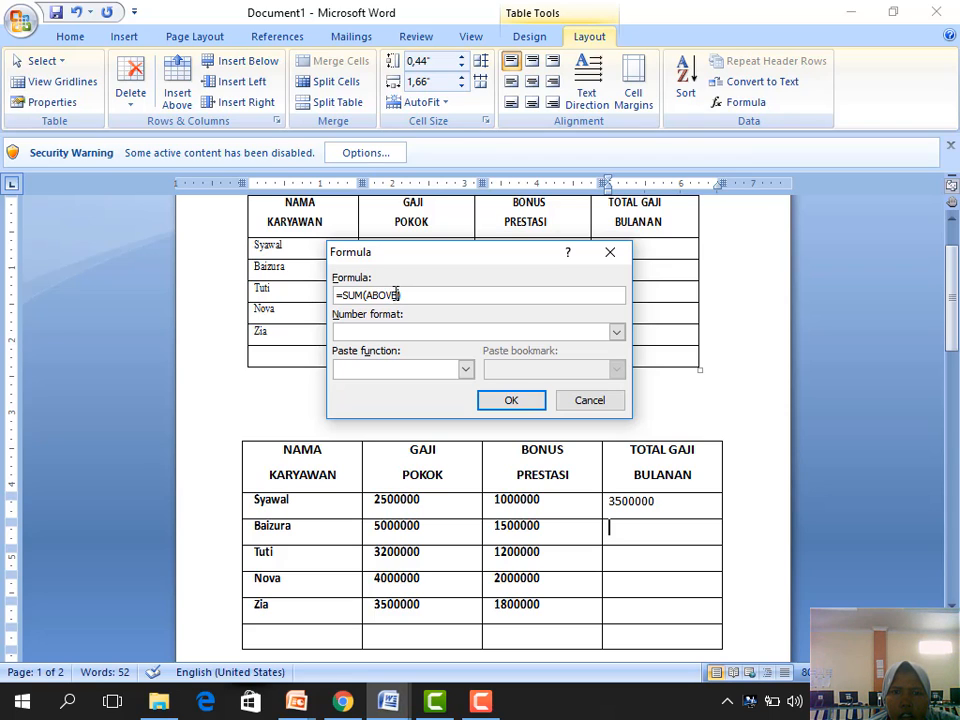
drag(396, 293, 380, 293)
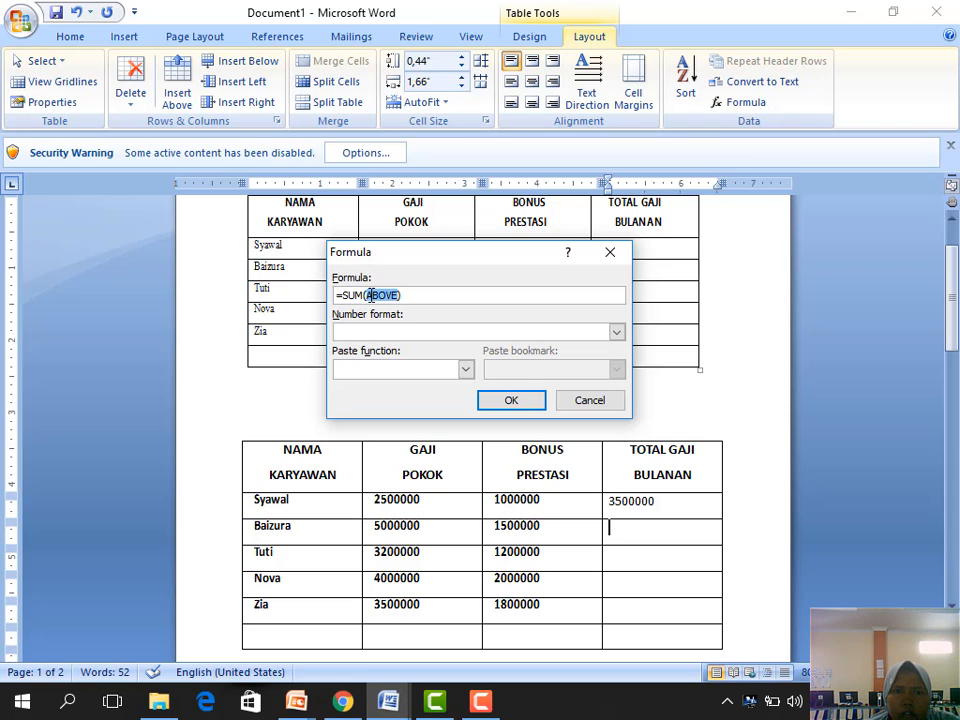
key(BackSpace)
text(LE)
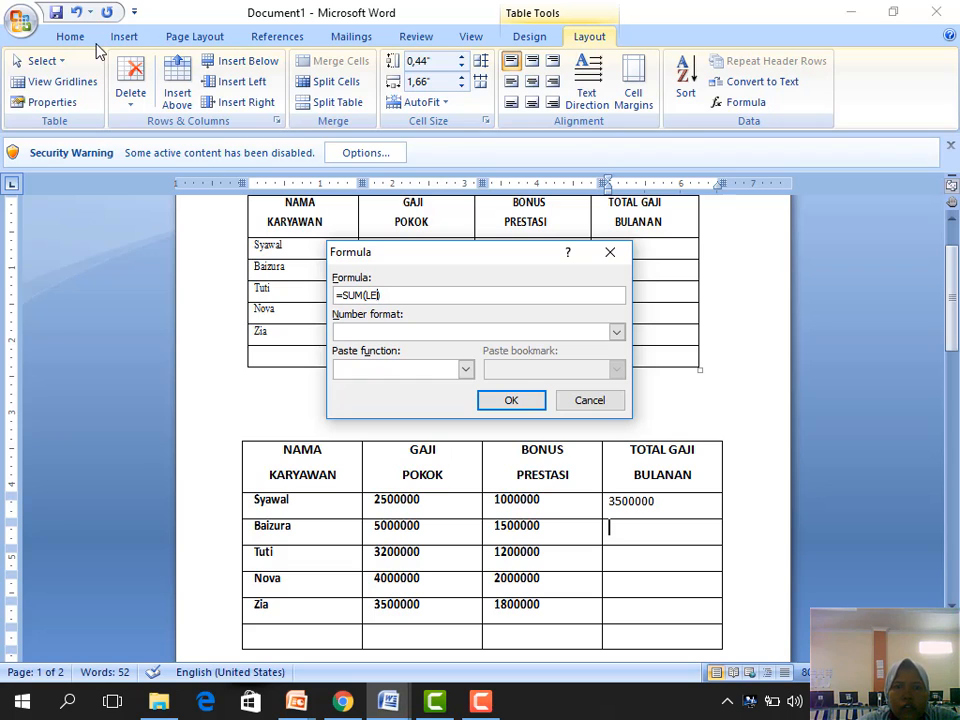
text(FT))
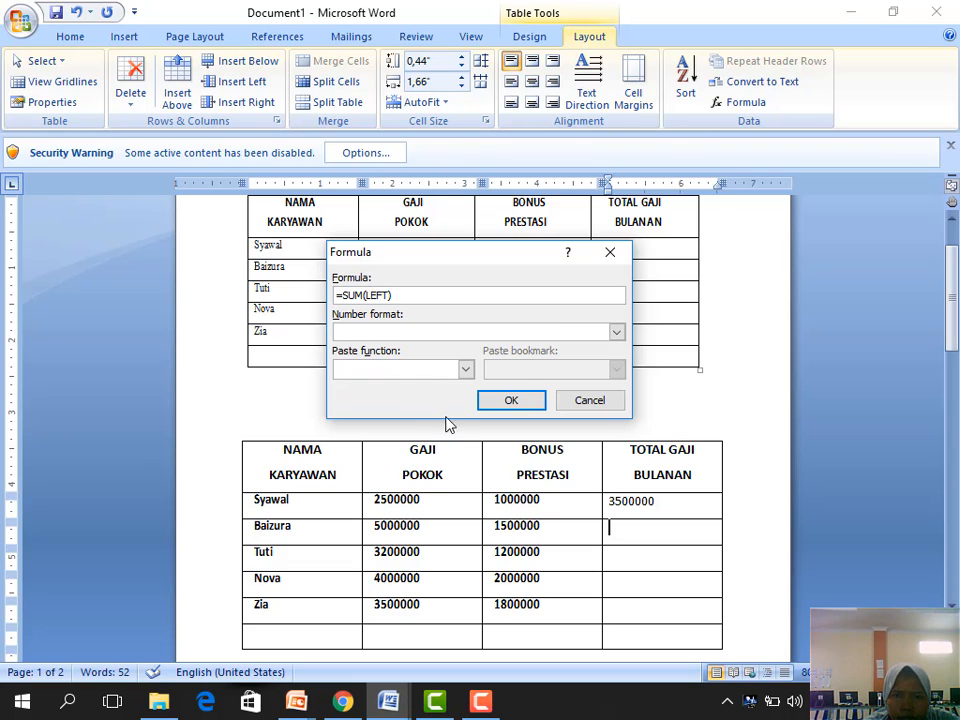
click(510, 401)
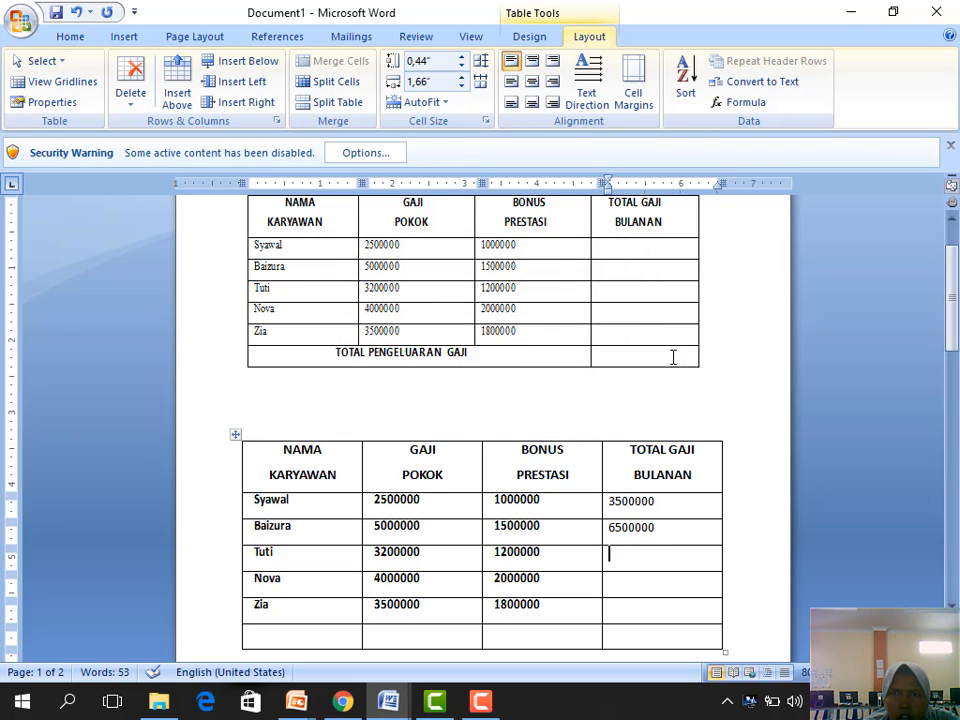
Calculate the third employee's TOTAL GAJI BULANAN with the formula =SUM(LEFT) instead of the suggested one.
click(737, 102)
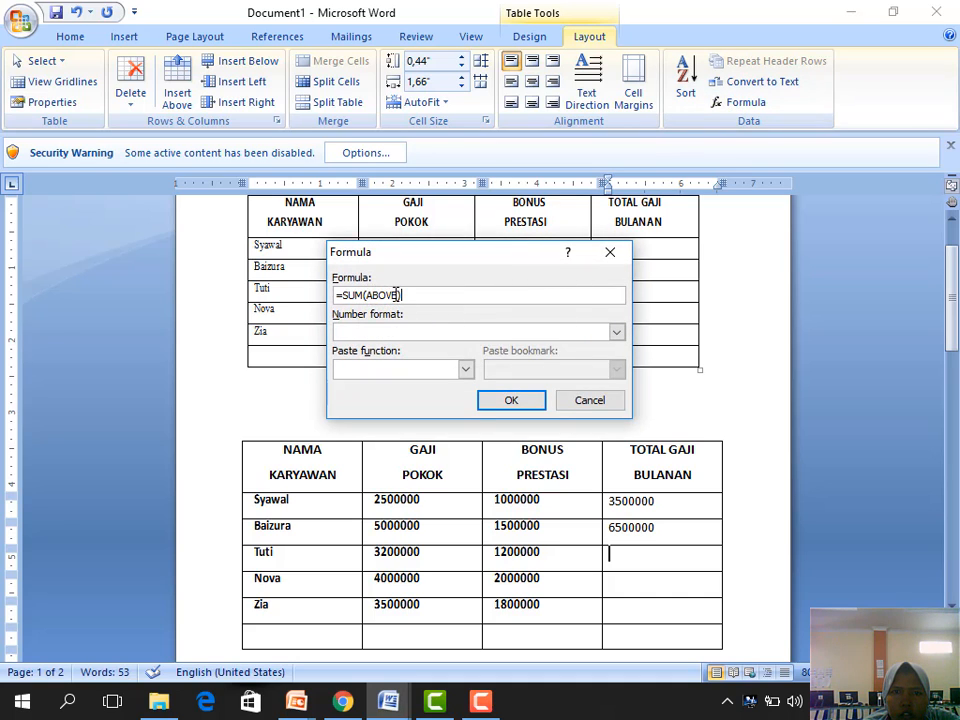
drag(397, 294, 369, 294)
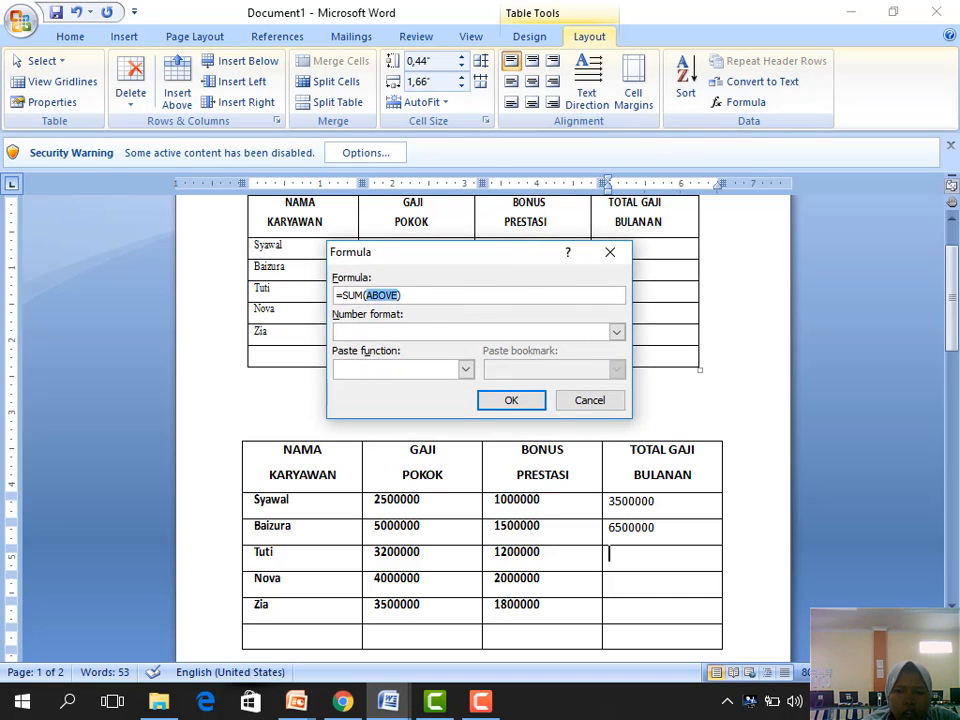
text(LEFT))
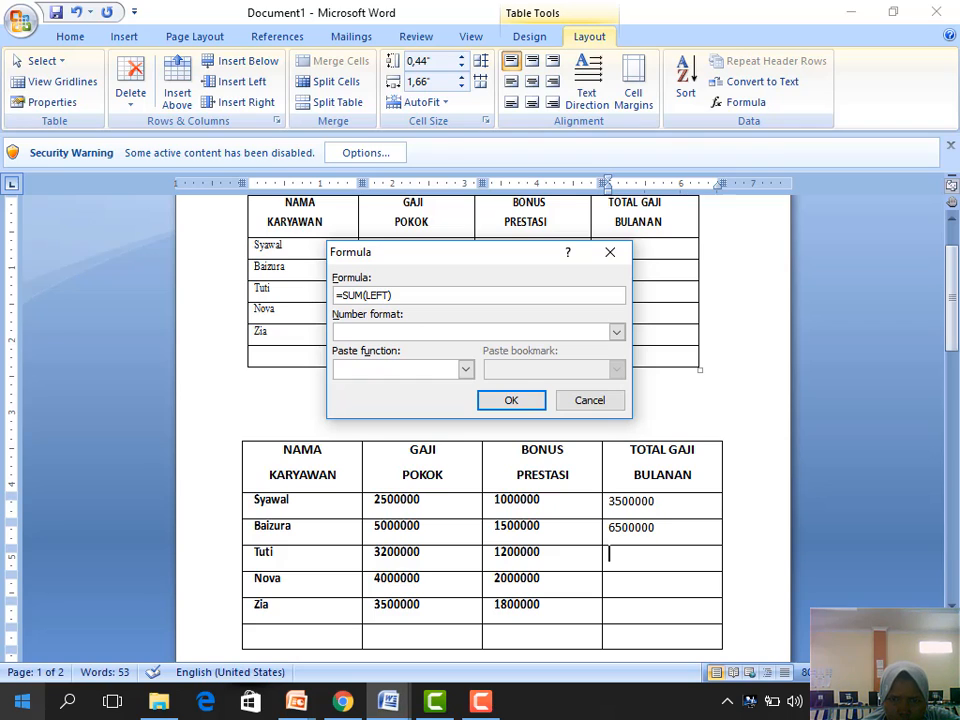
click(531, 399)
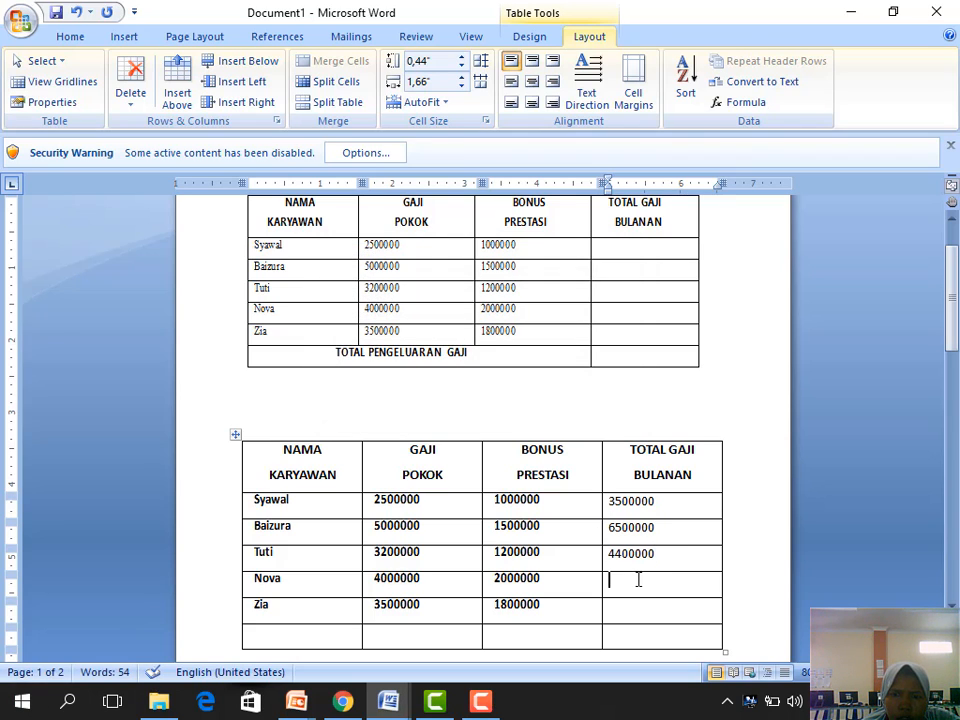
Insert the formula =SUM(LEFT) for the fourth employee's TOTAL GAJI BULANAN.
click(638, 579)
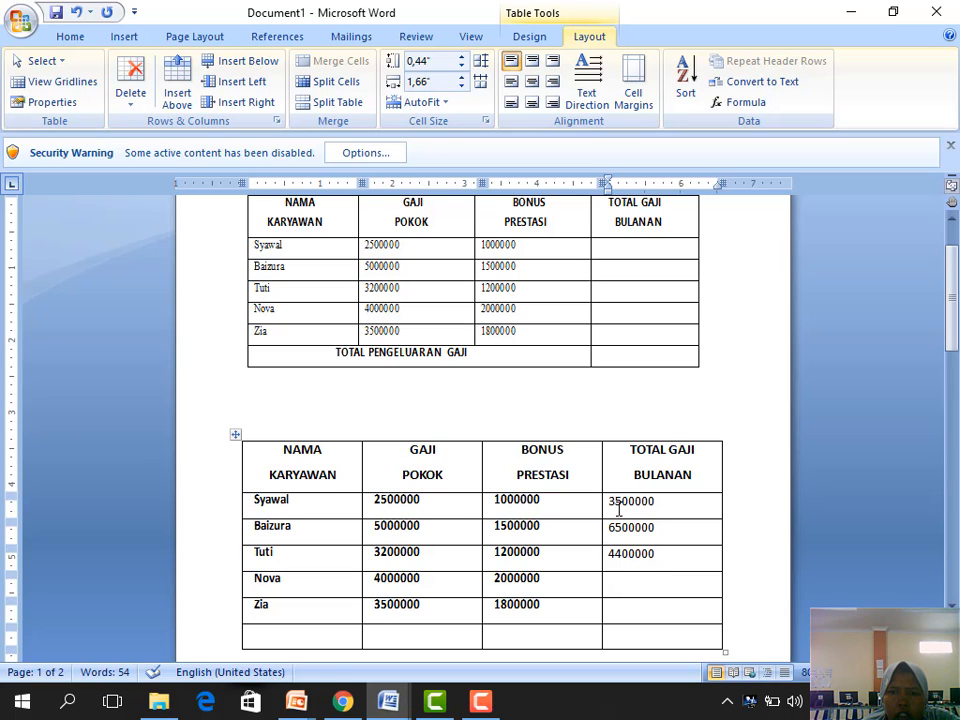
click(746, 102)
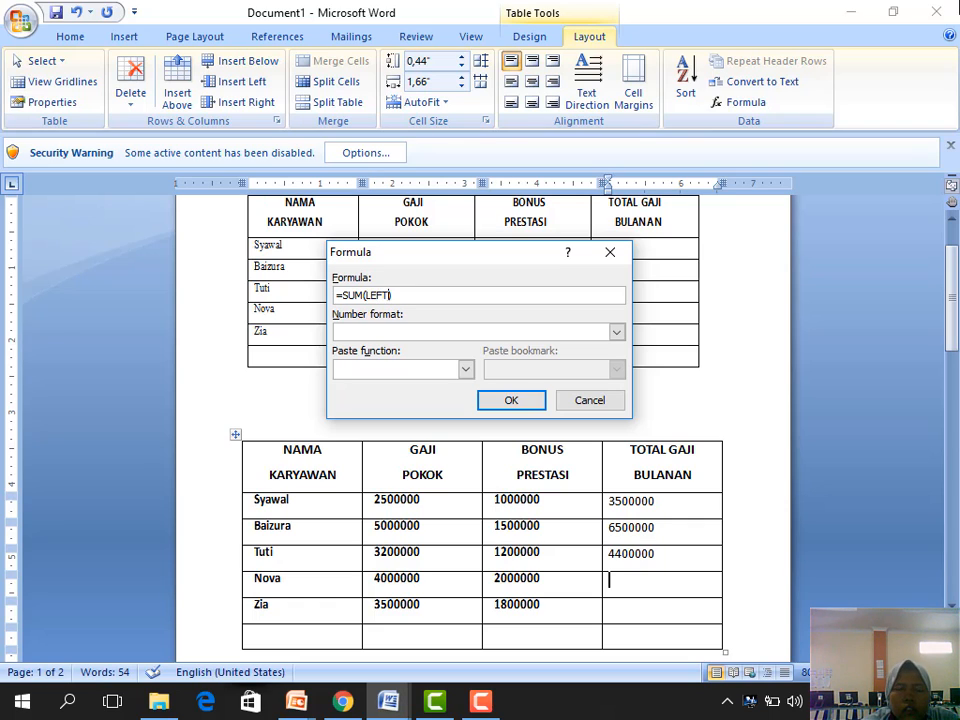
click(512, 402)
Insert the formula =SUM(LEFT) for the fifth employee's TOTAL GAJI BULANAN.
click(643, 612)
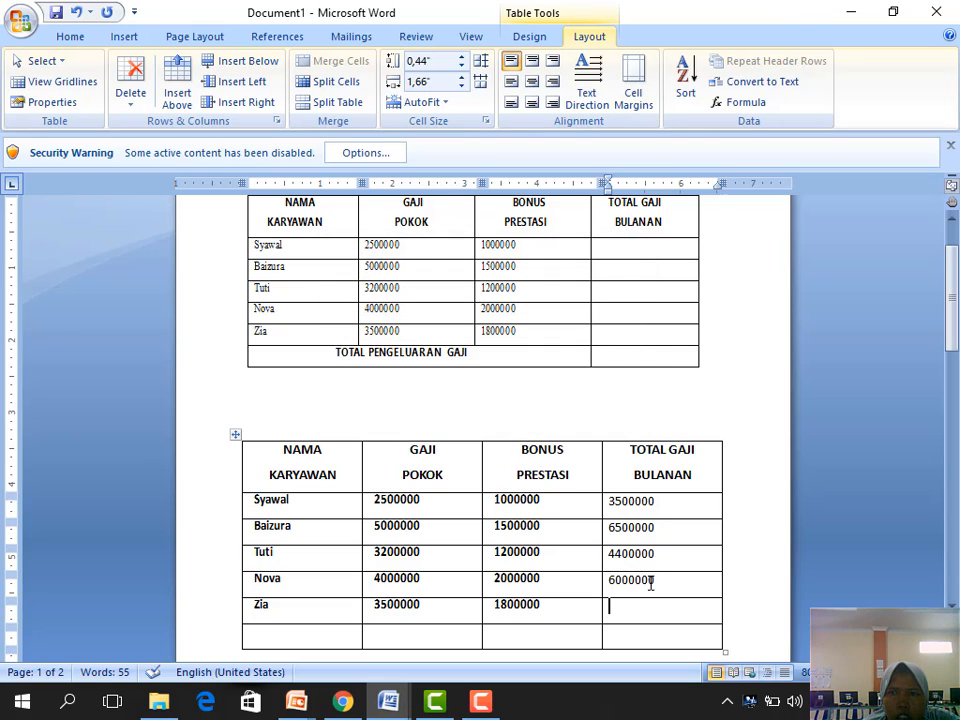
click(738, 104)
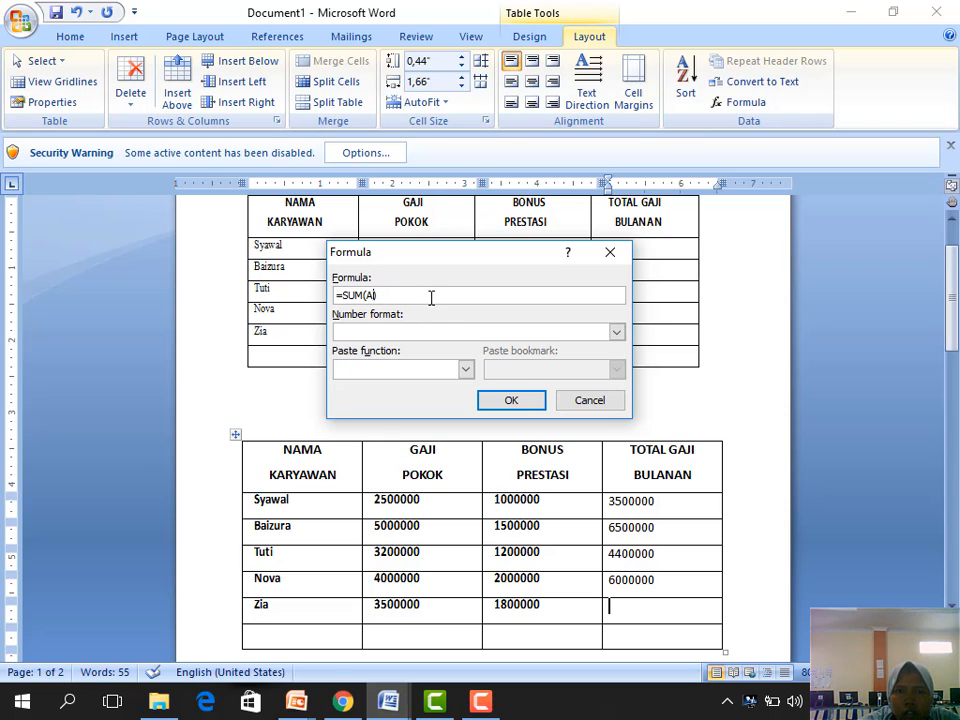
text(LEE)
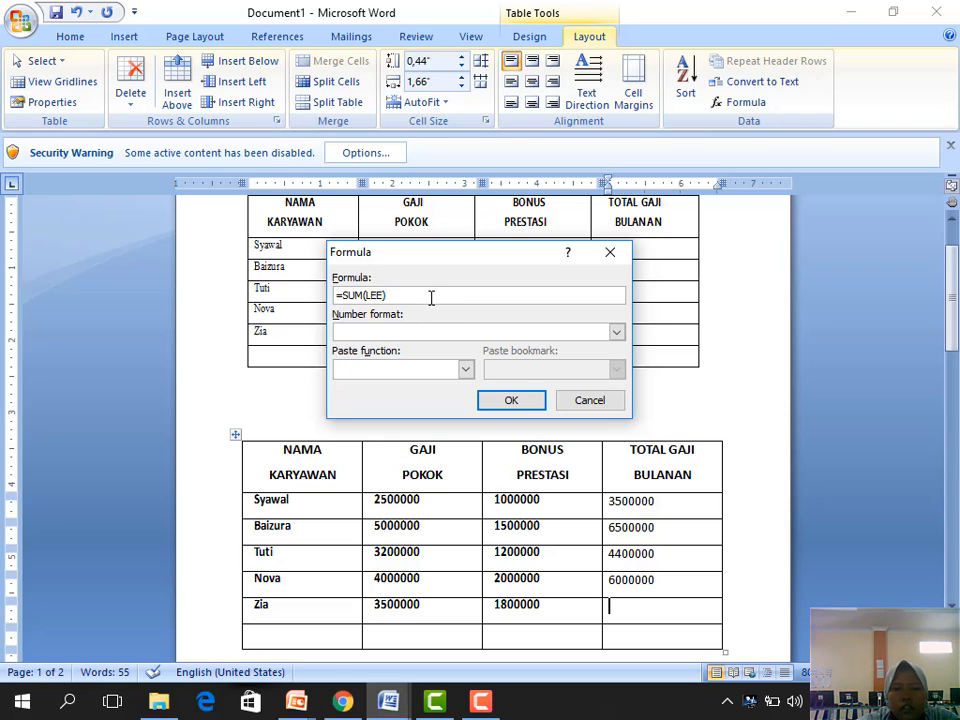
key(BackSpace)
text(FT)
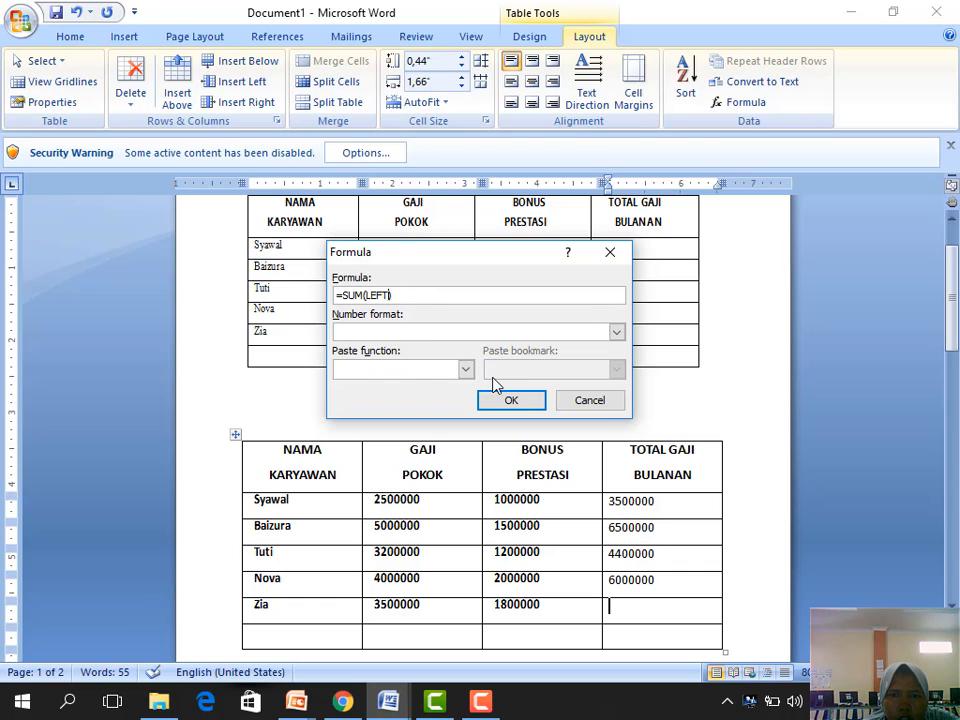
click(505, 400)
Delete the calculated monthly total from the first employee's TOTAL GAJI BULANAN cell.
click(666, 501)
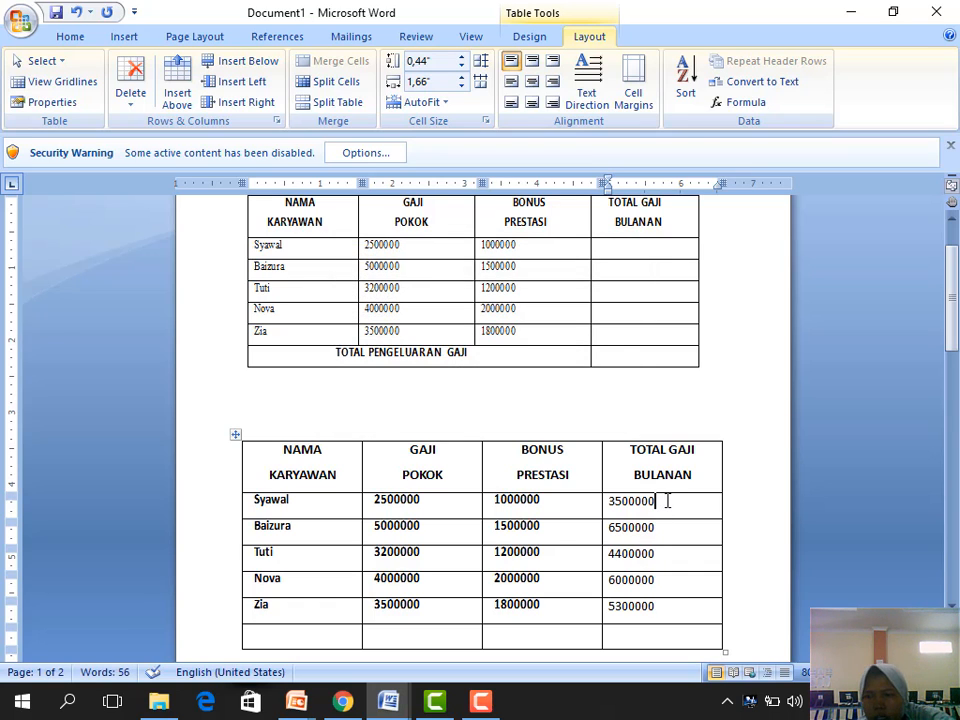
double_click(667, 501)
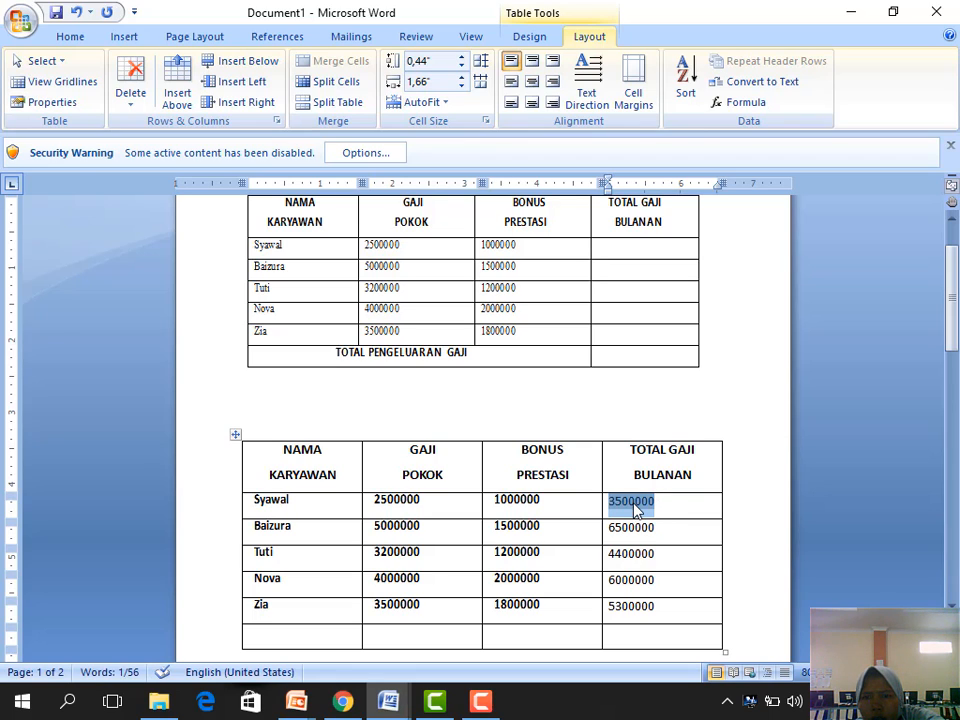
key(Delete)
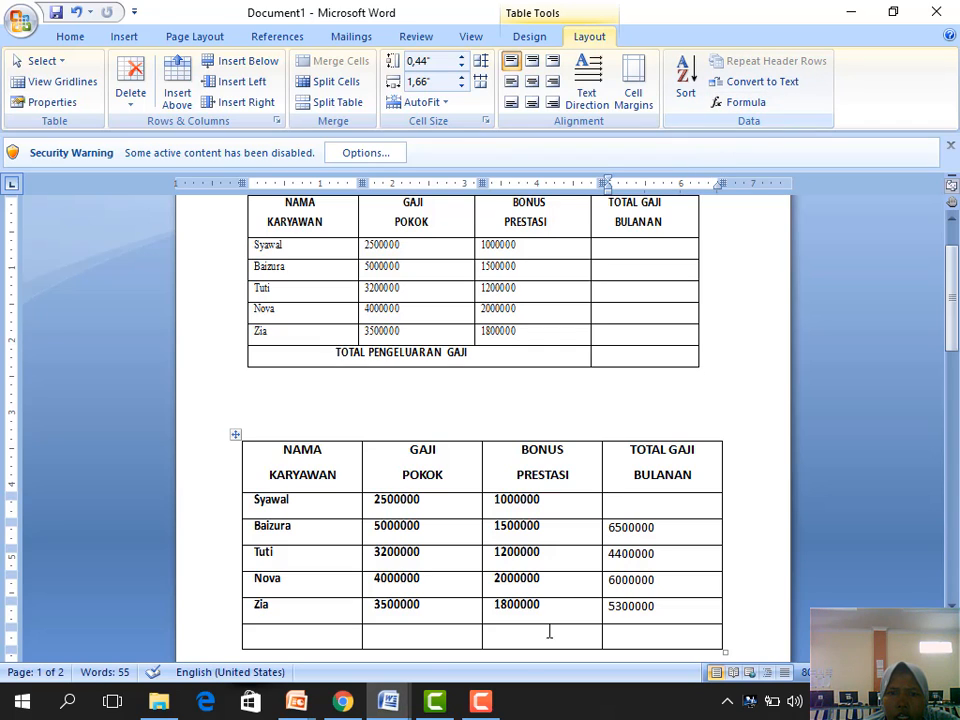
Examine the recreated table's columns and its first rows to identify the cell references of the first employee's base salary and bonus.
click(305, 478)
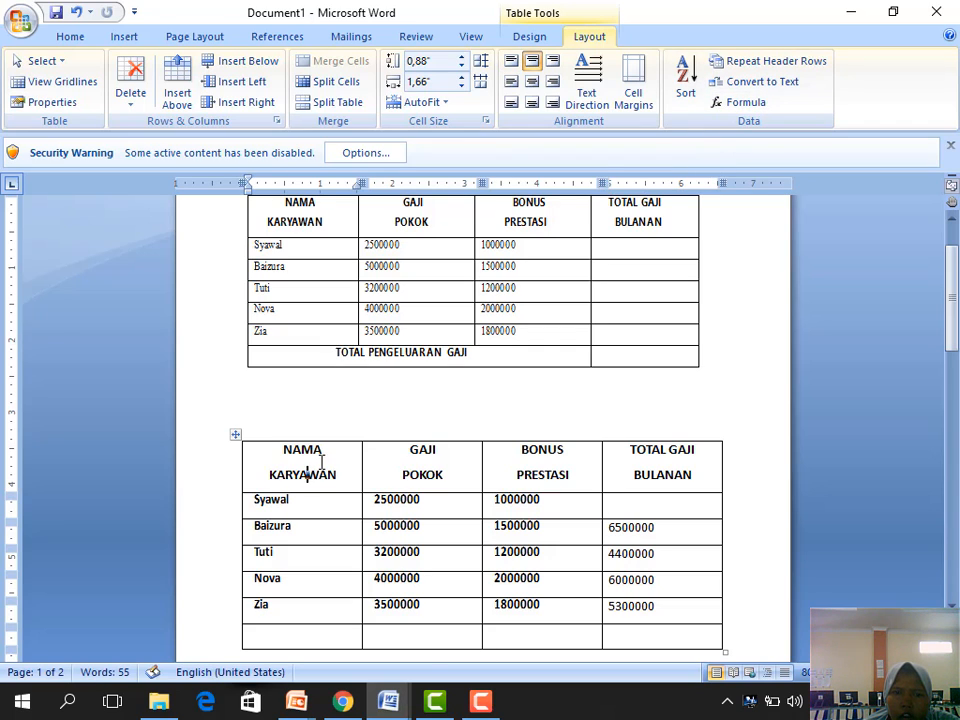
drag(322, 455, 322, 604)
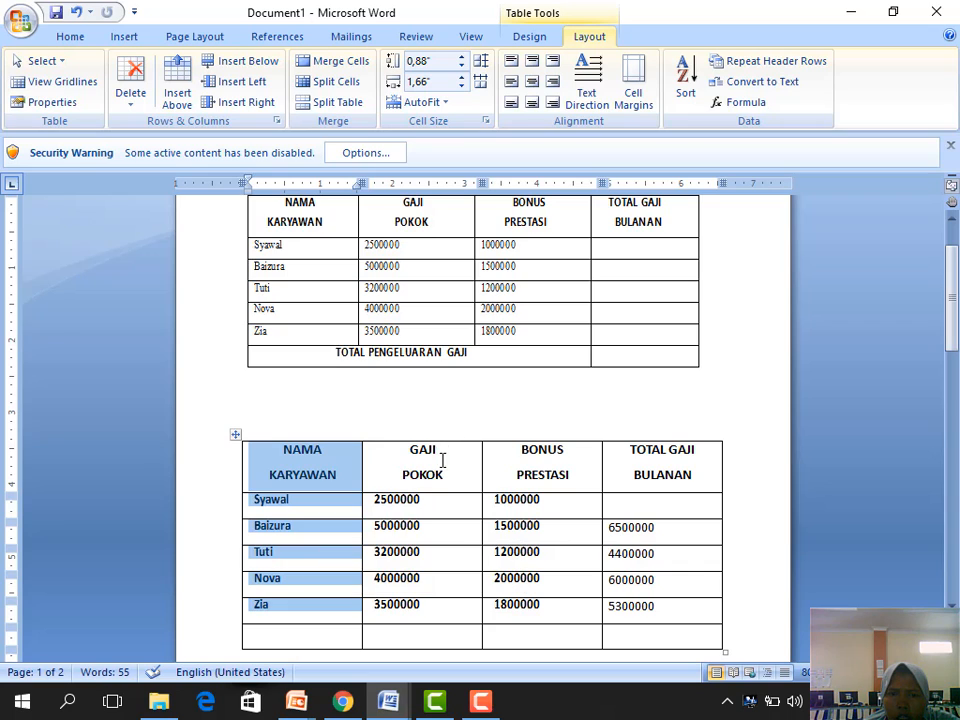
drag(439, 456, 441, 636)
drag(540, 455, 555, 632)
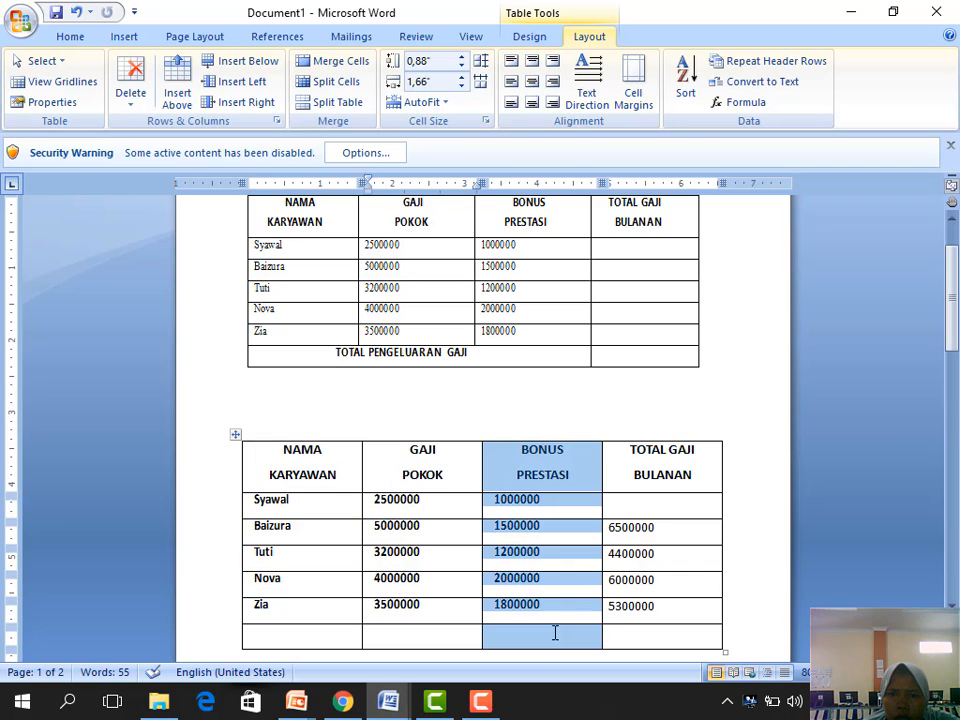
drag(653, 460, 649, 612)
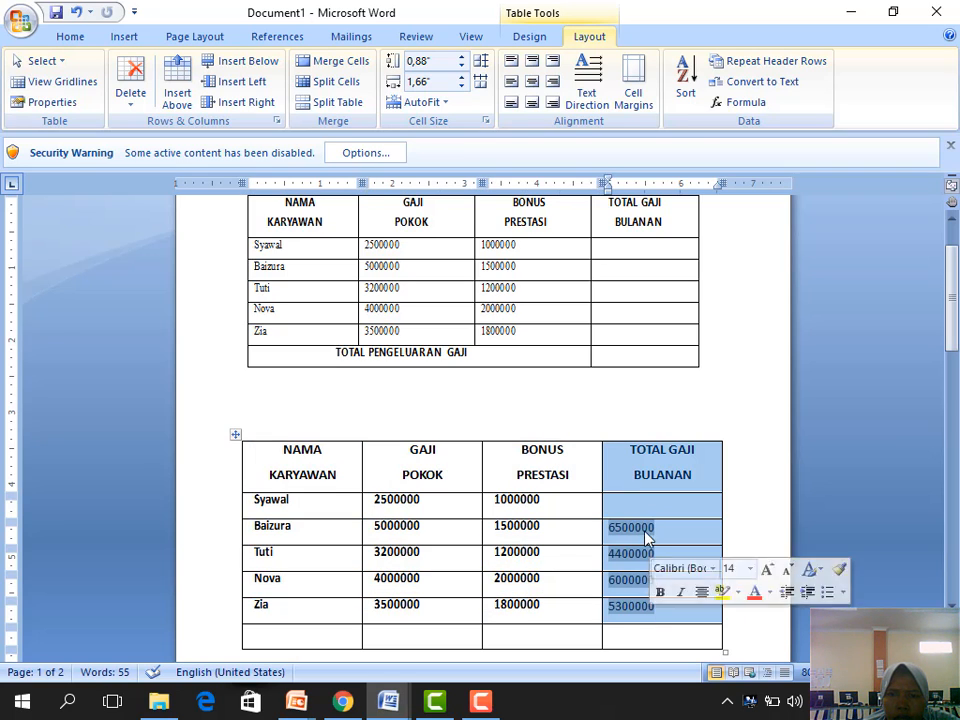
click(439, 495)
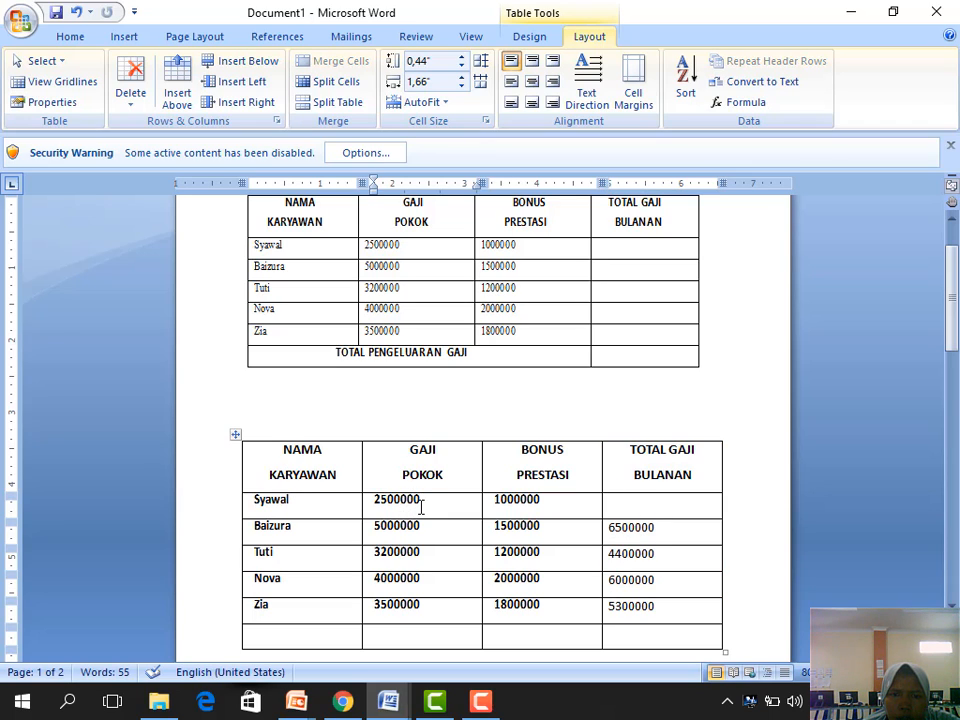
drag(300, 460, 583, 476)
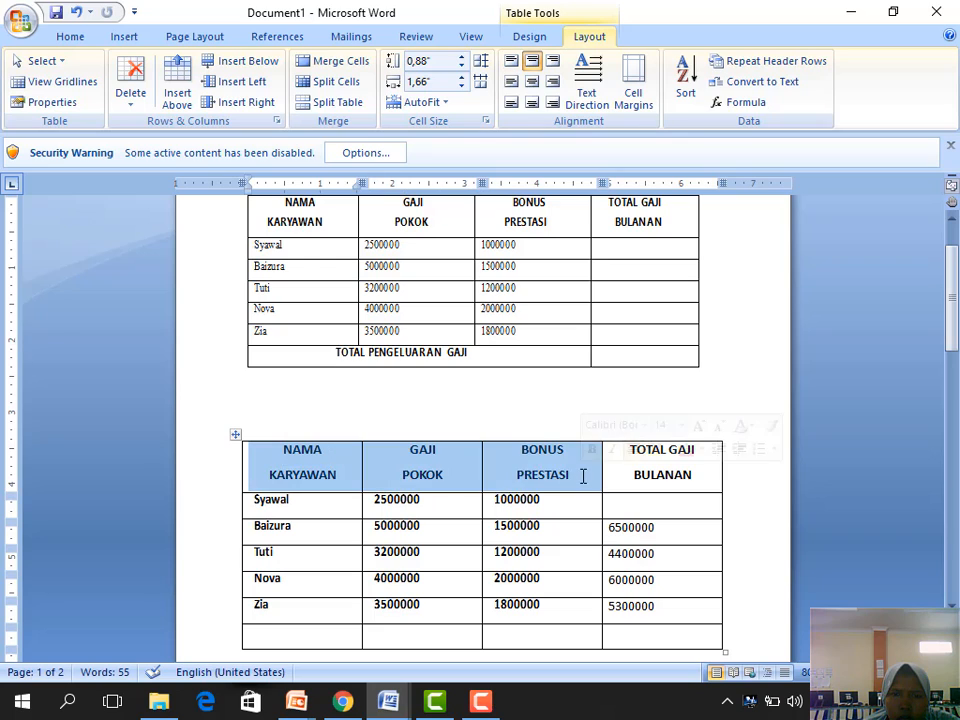
drag(323, 512, 617, 521)
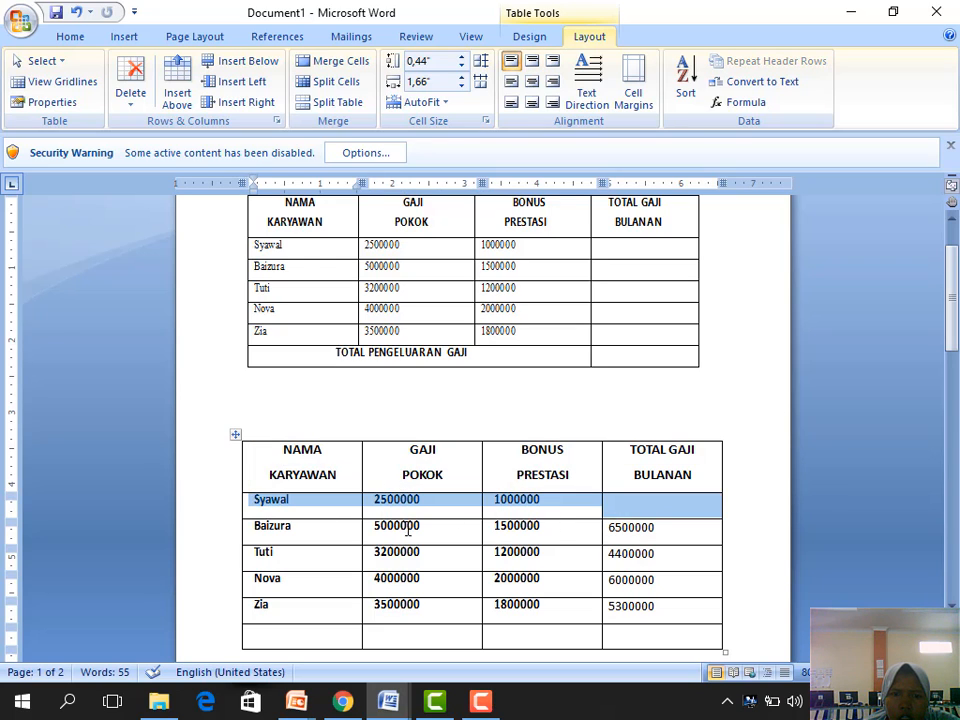
drag(339, 531, 605, 535)
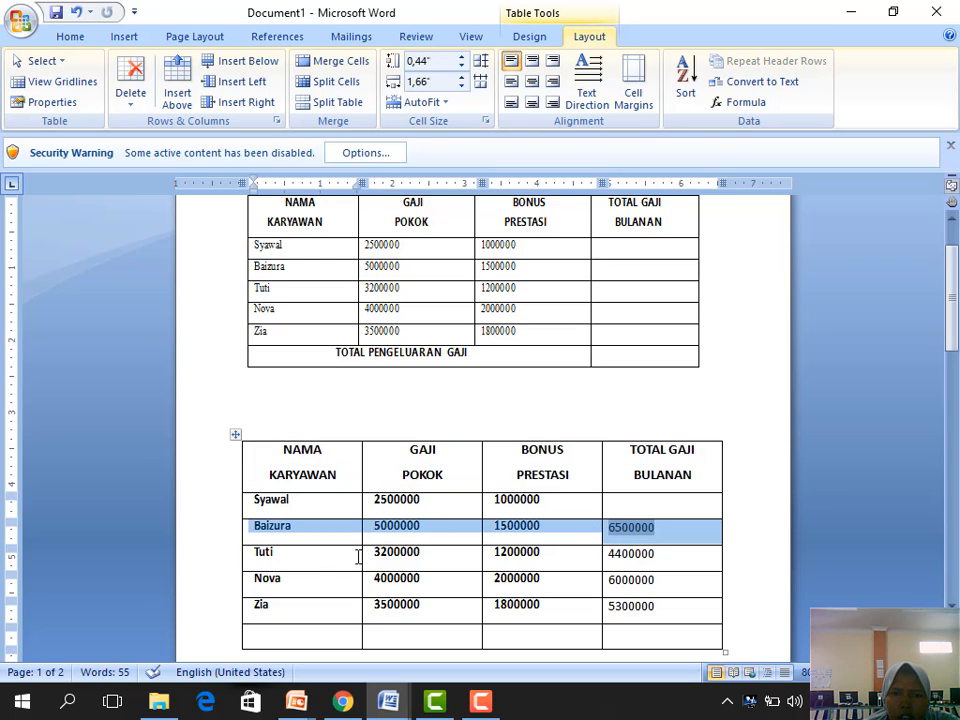
click(432, 502)
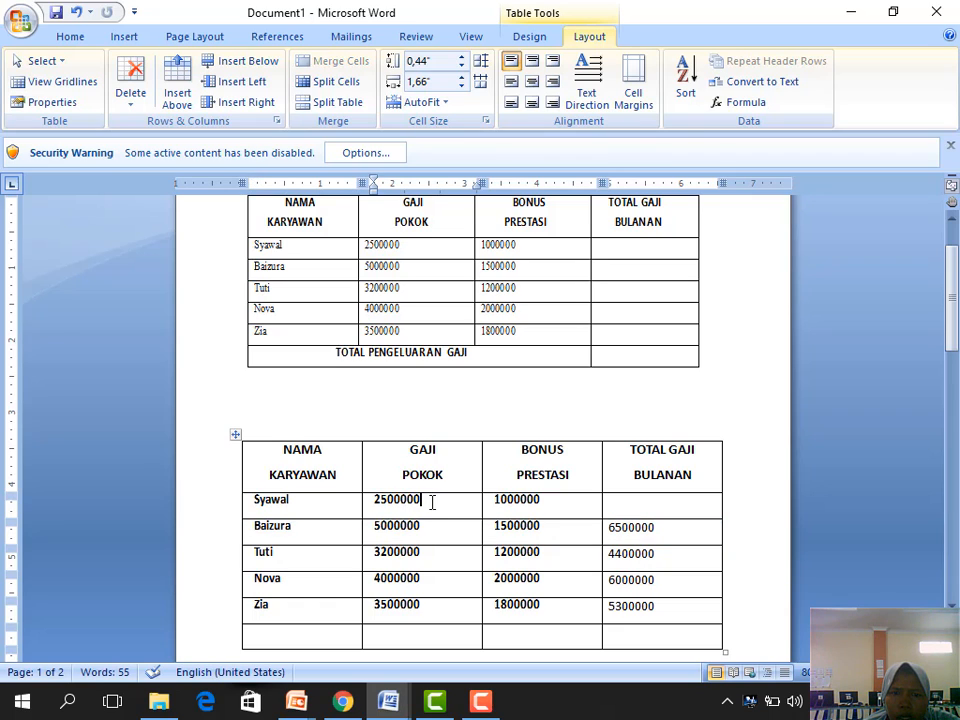
drag(432, 502, 369, 497)
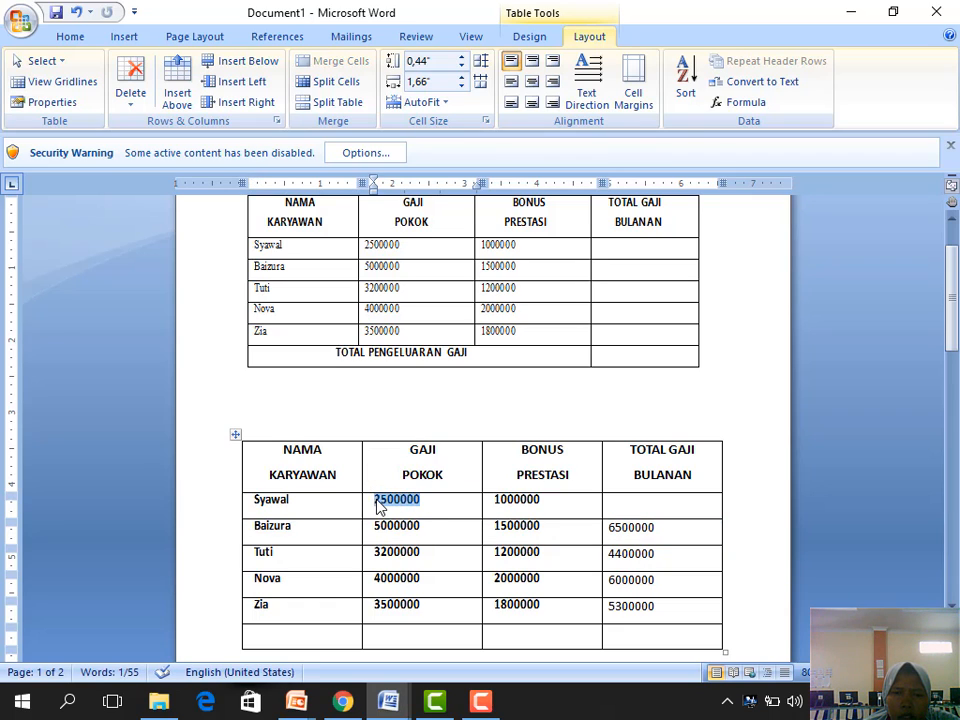
drag(514, 507, 534, 509)
Insert the formula =B2+C2 for the first employee's TOTAL GAJI BULANAN in the recreated table.
click(621, 508)
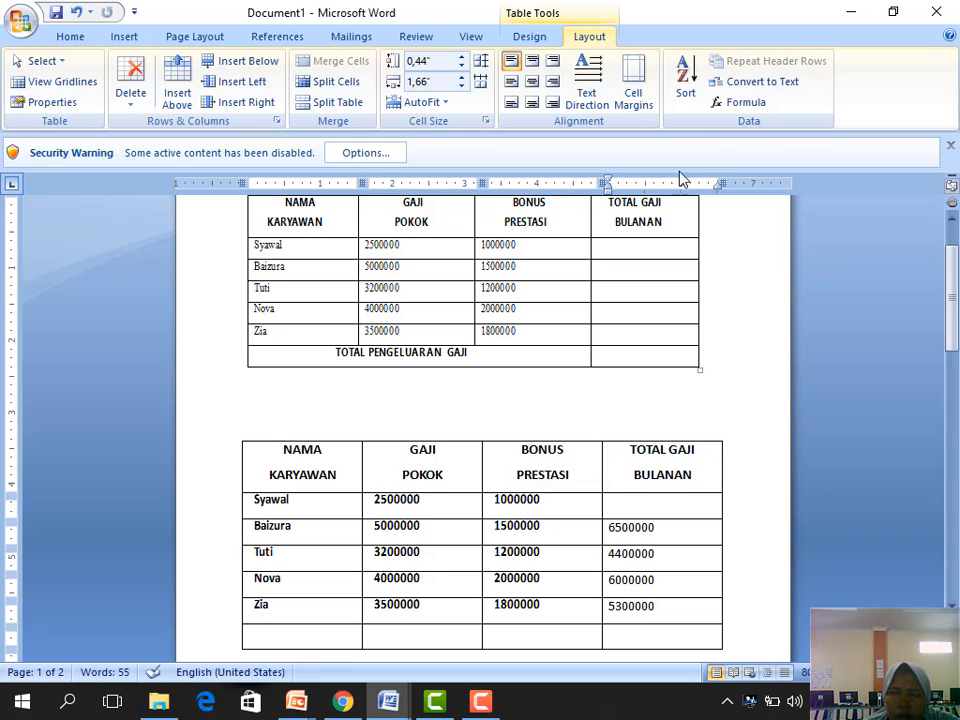
click(737, 104)
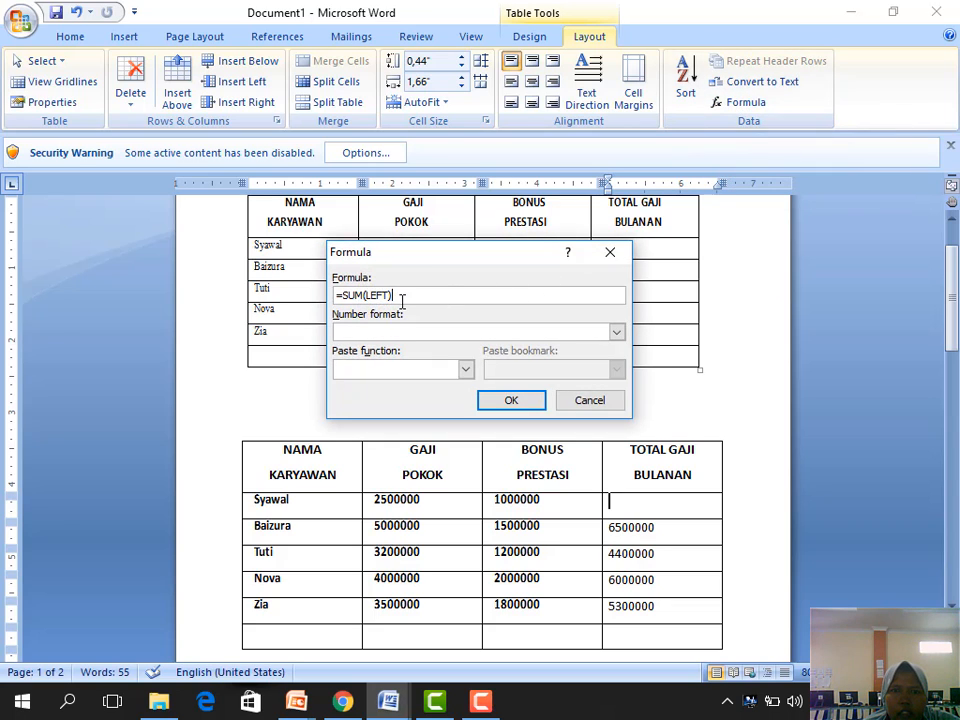
drag(400, 296, 344, 297)
text(B2+C2)
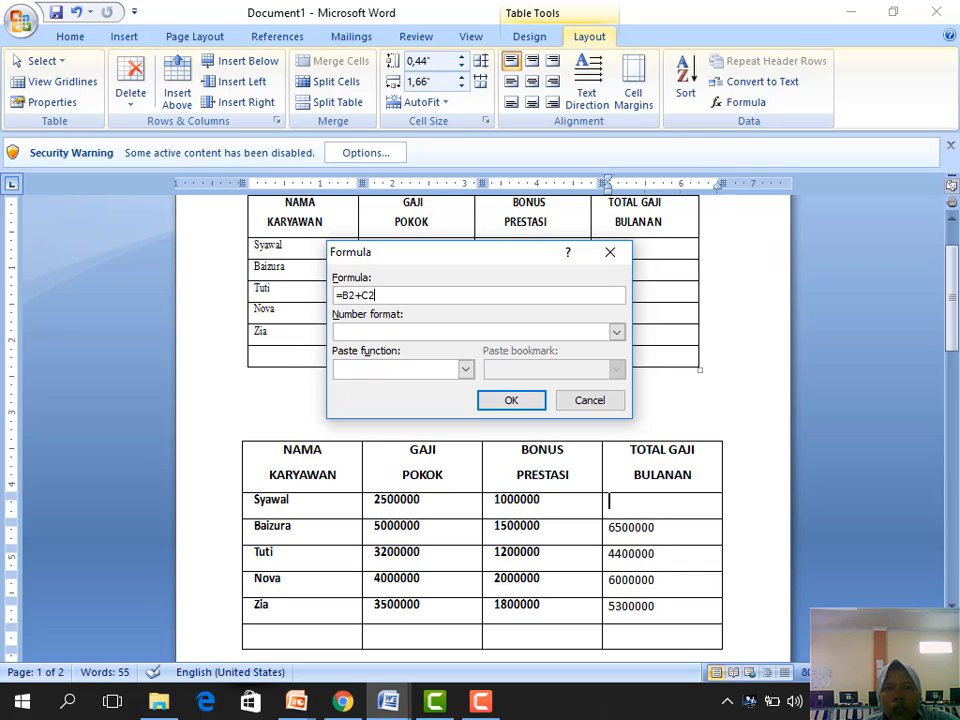
click(507, 401)
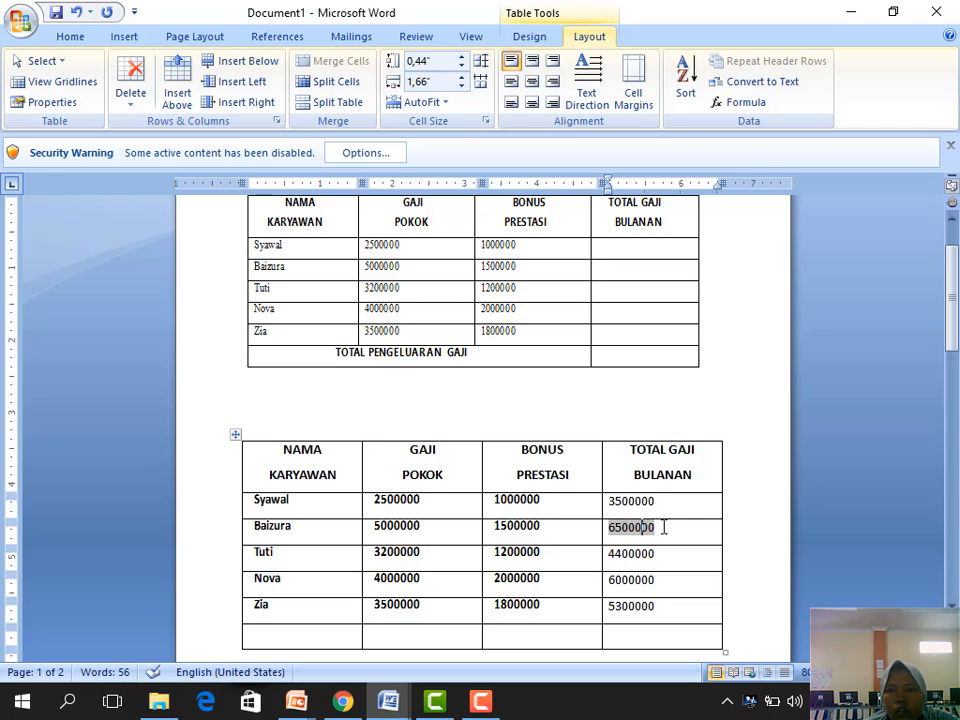
Delete the calculated monthly totals from the TOTAL GAJI BULANAN cells of the second to fifth employees.
drag(664, 525, 607, 525)
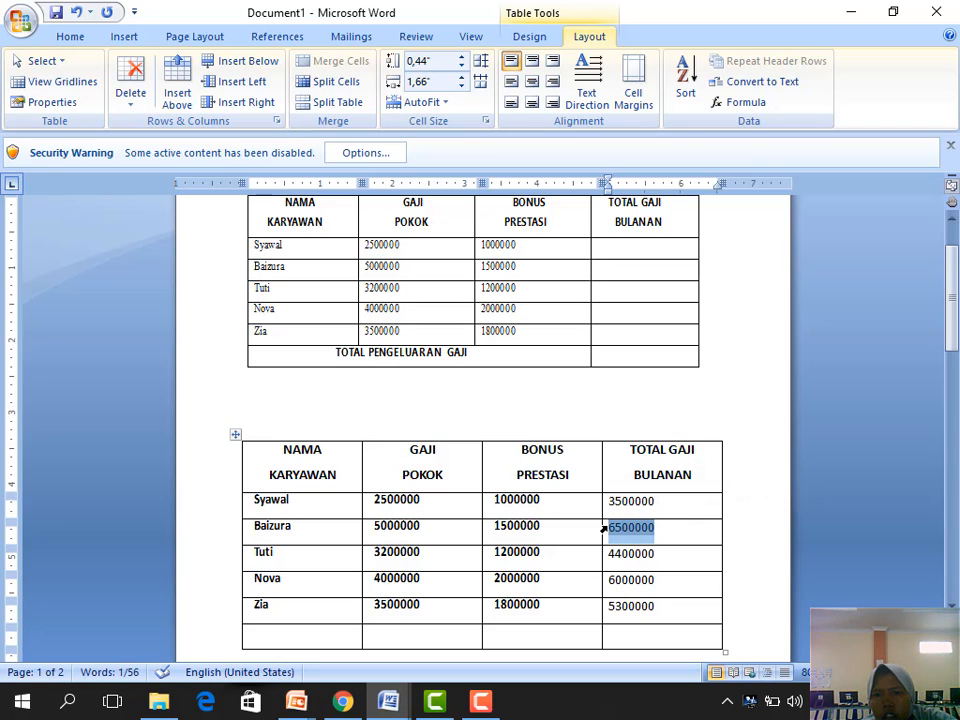
click(611, 533)
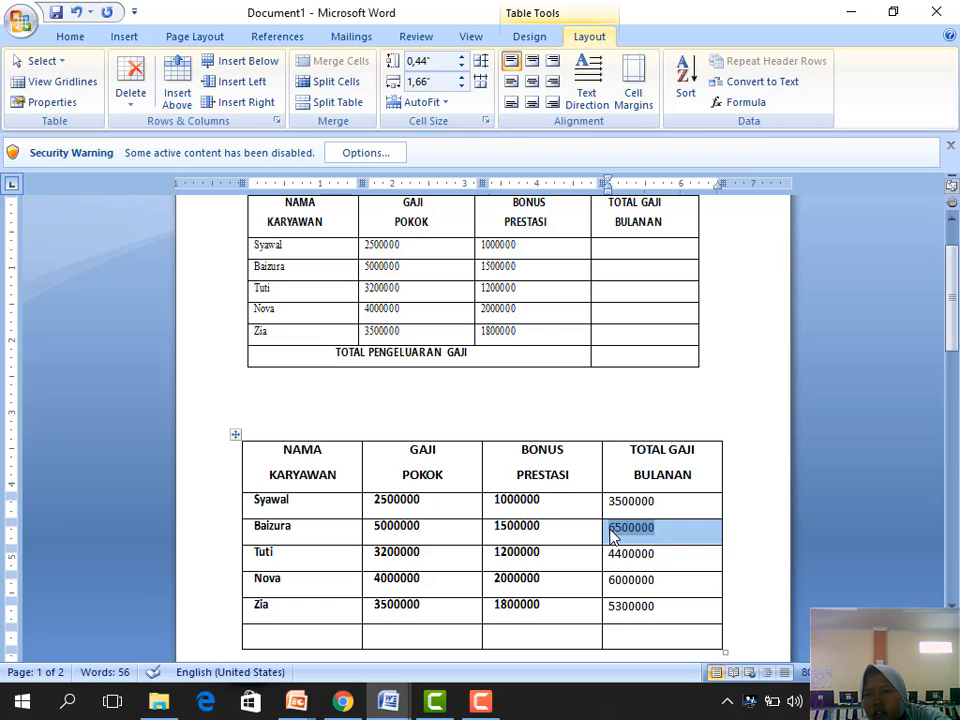
key(shift+Down)
key(shift+Down)
key(shift+Down)
key(Delete)
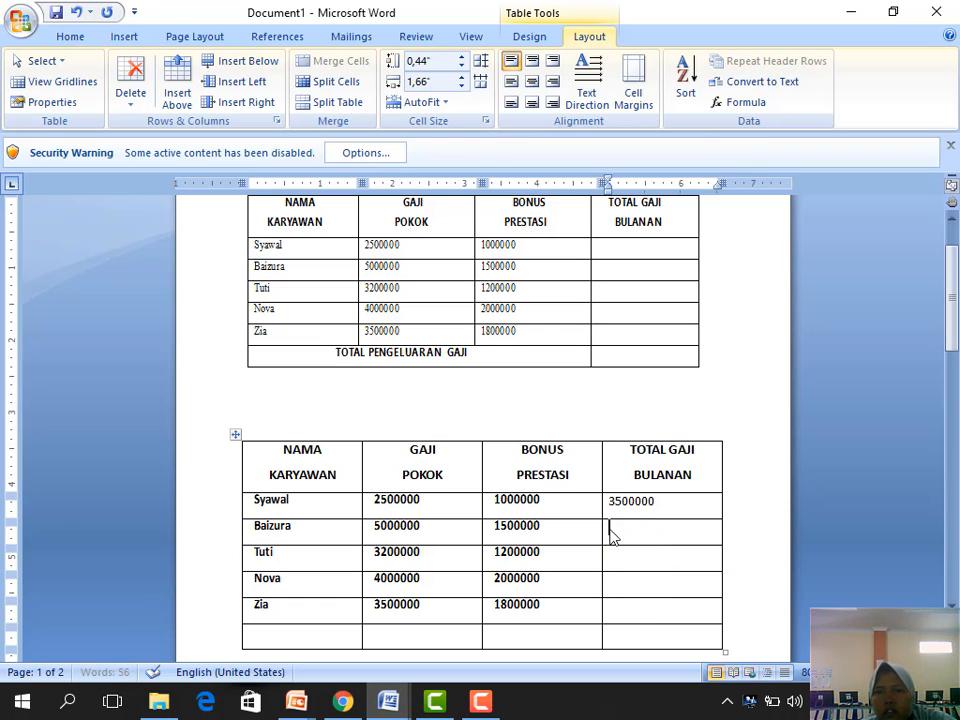
Insert the formula =B3+C3 for the second employee's TOTAL GAJI BULANAN.
click(740, 105)
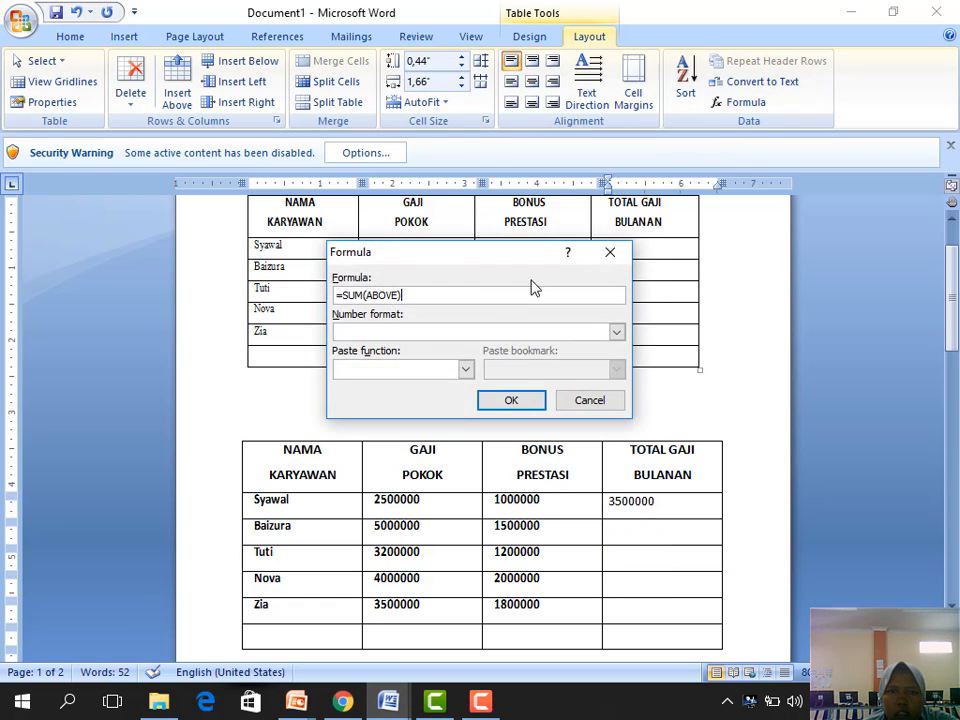
drag(414, 292, 340, 292)
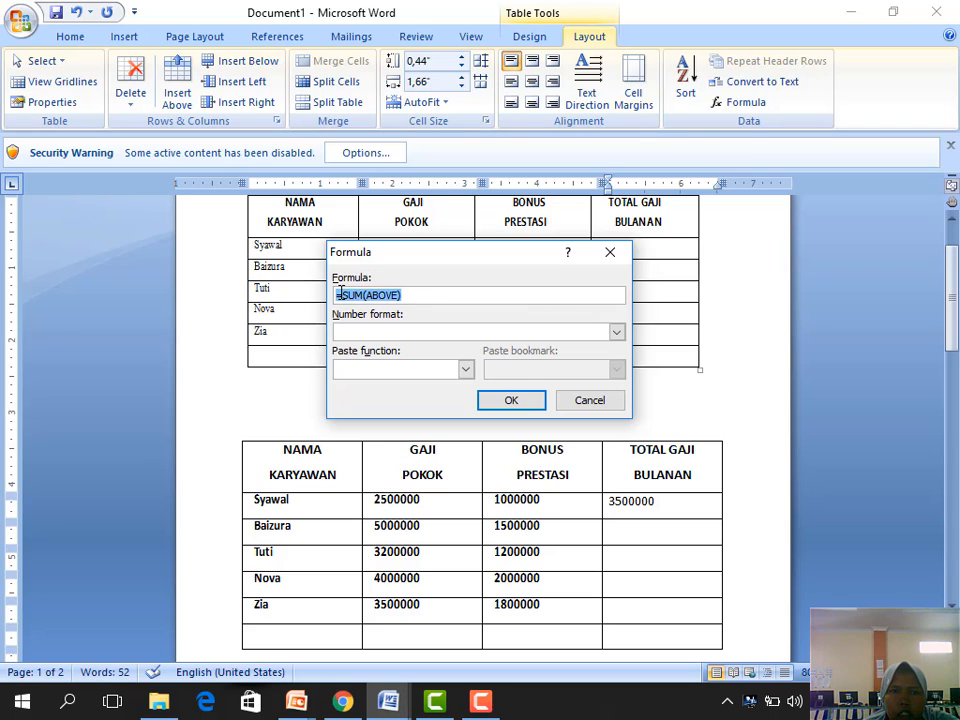
double_click(345, 293)
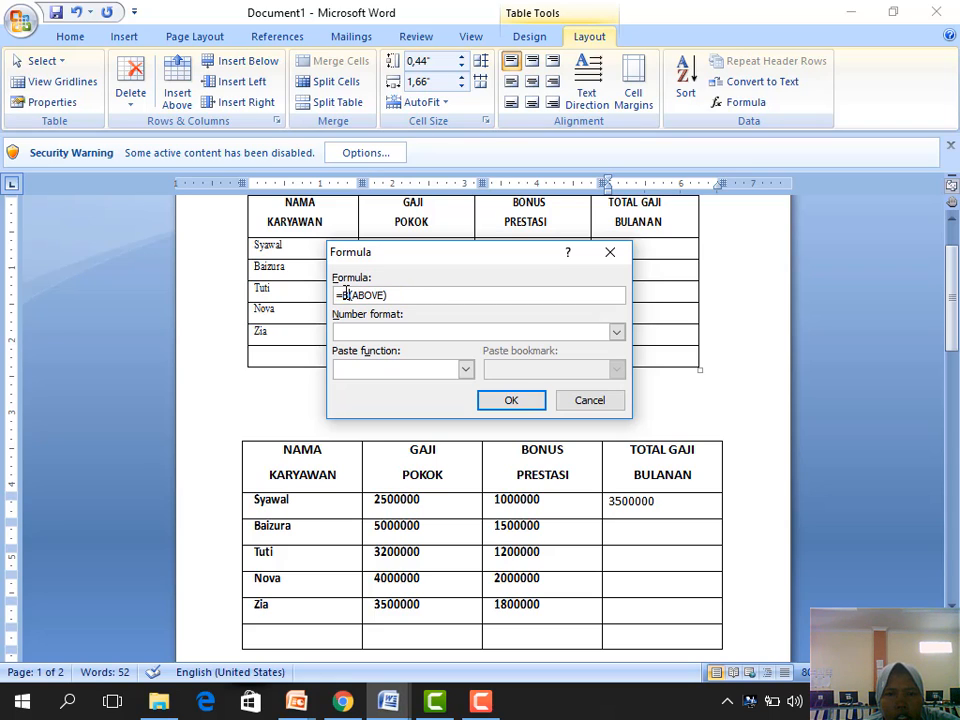
text(B3)
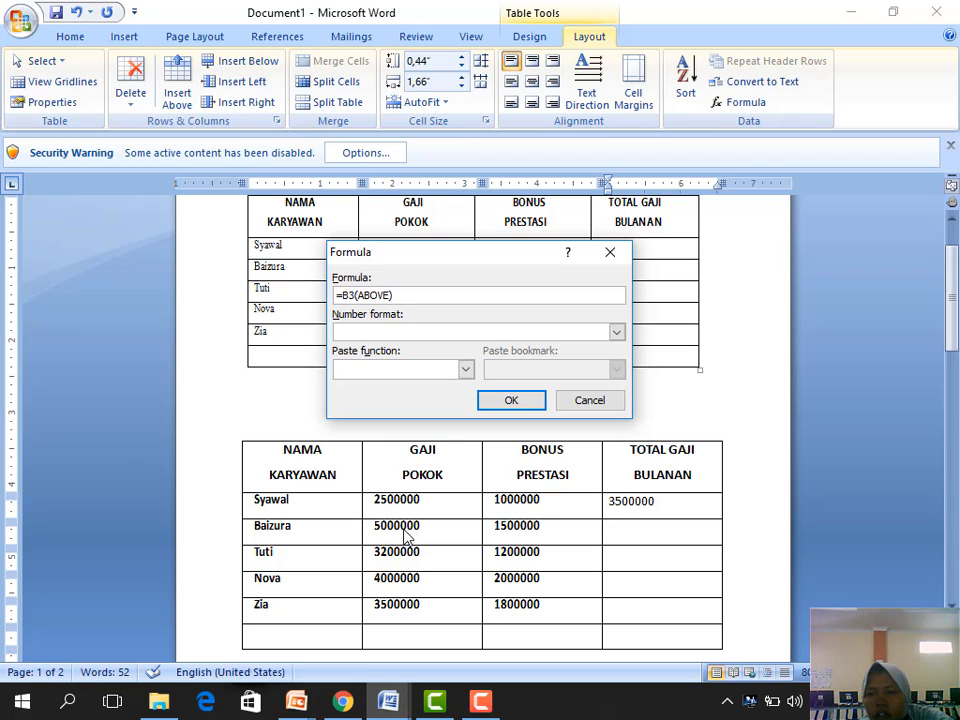
text(+C3)
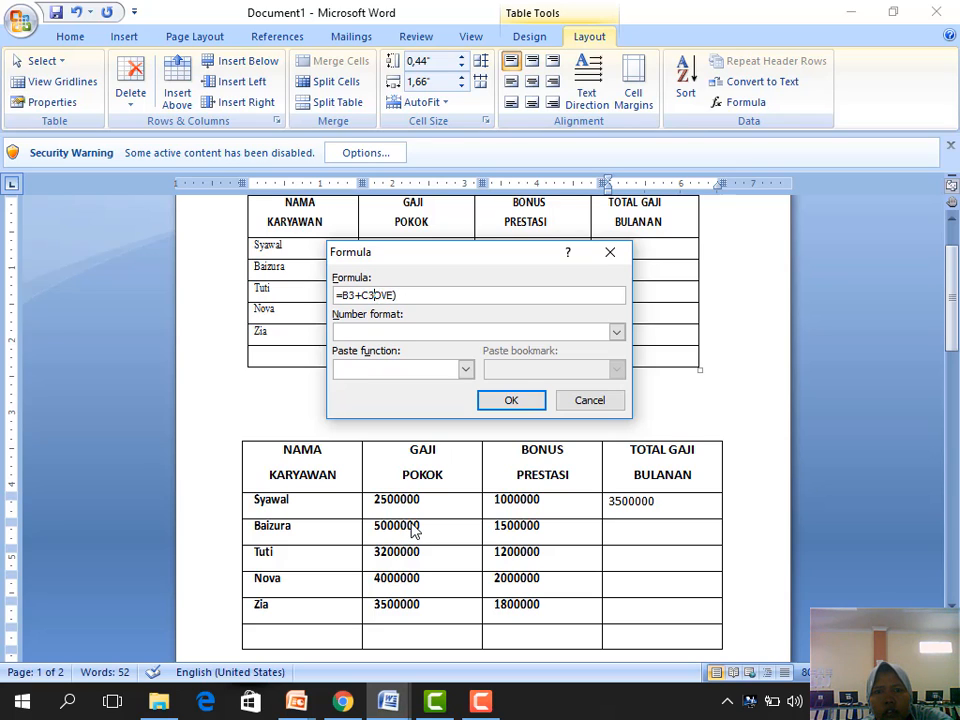
key(Delete)
key(Delete)
key(Delete)
key(Delete)
key(Delete)
key(Delete)
key(Delete)
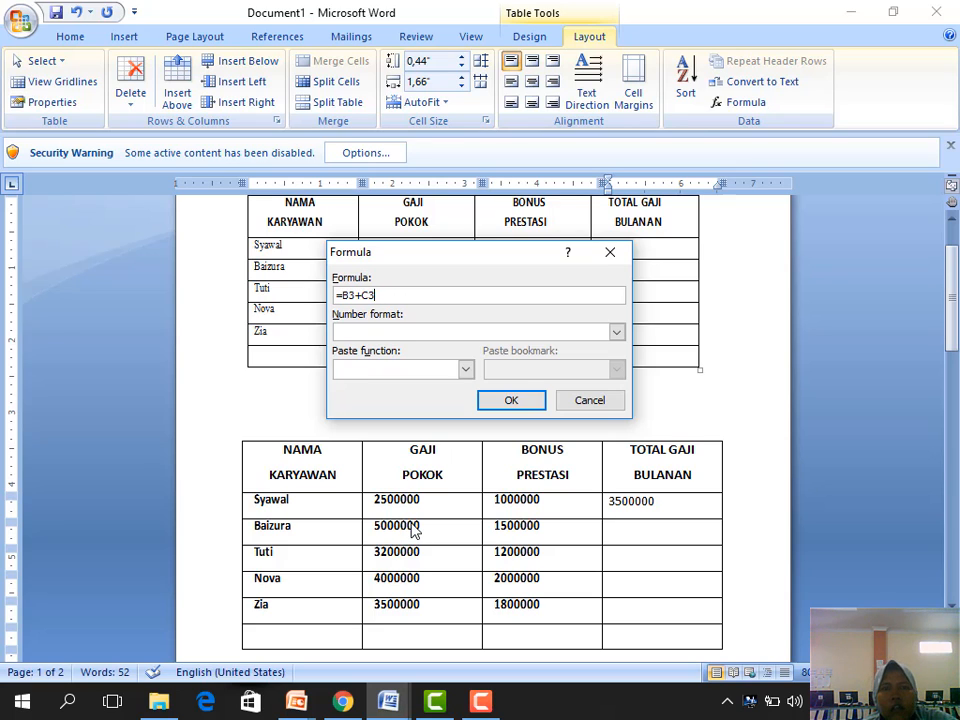
click(513, 401)
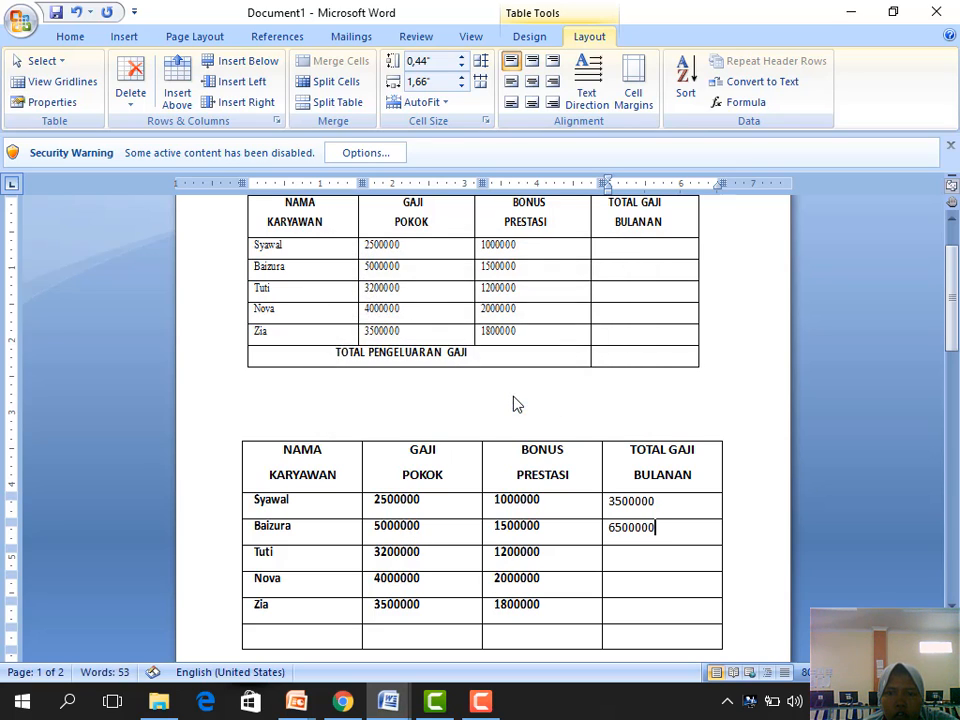
Insert the formula =B4+C4 for the third employee's TOTAL GAJI BULANAN.
click(614, 560)
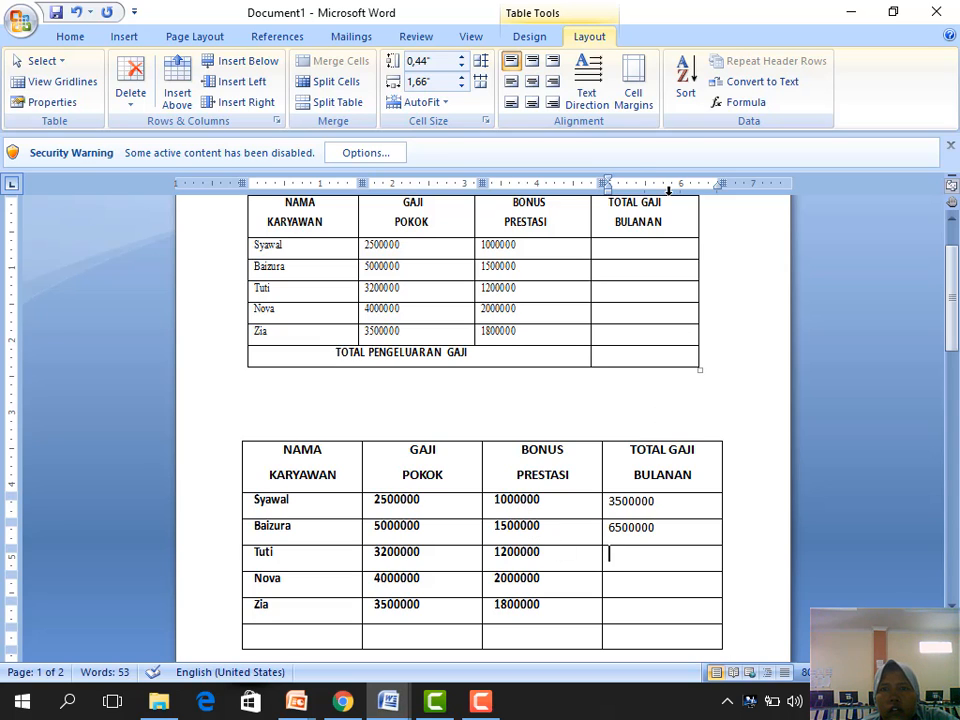
click(716, 103)
drag(406, 295, 317, 294)
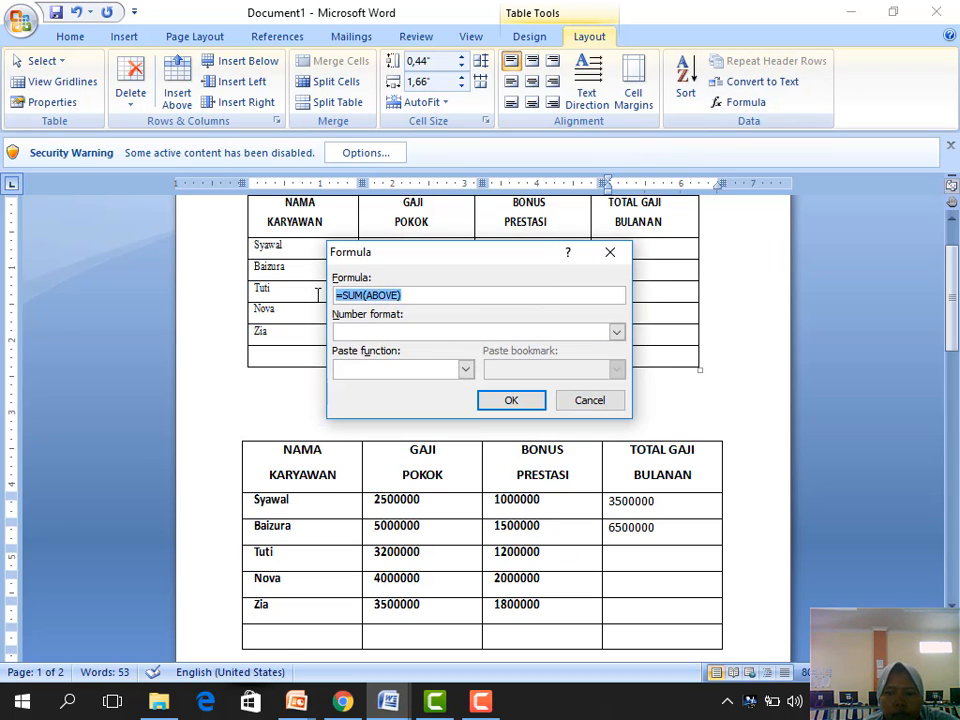
text(=B4)
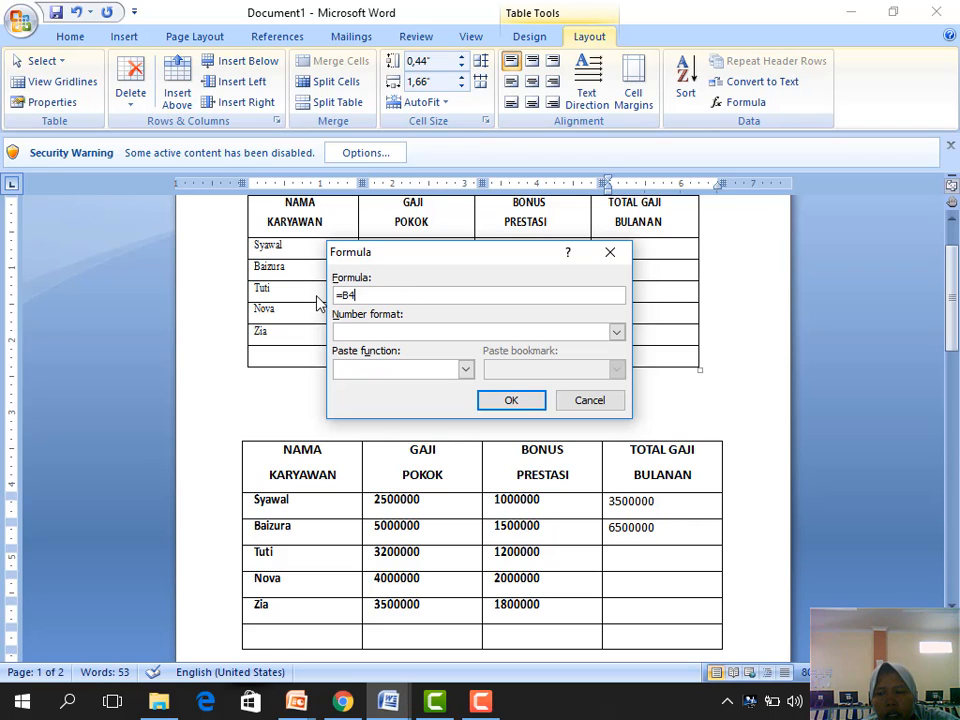
text(+C)
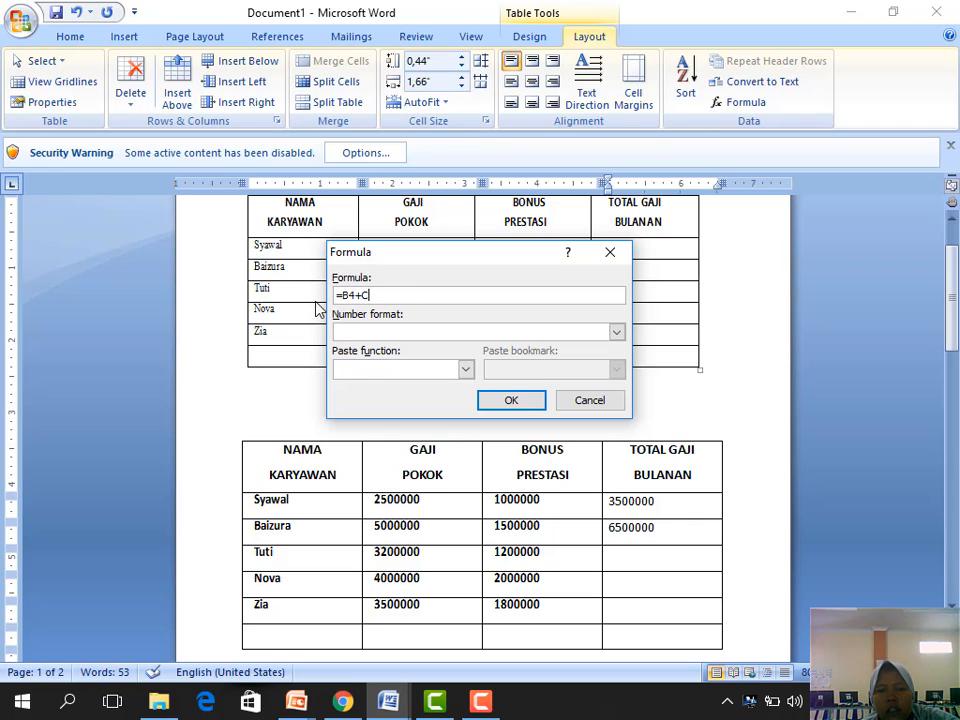
text(4)
click(501, 400)
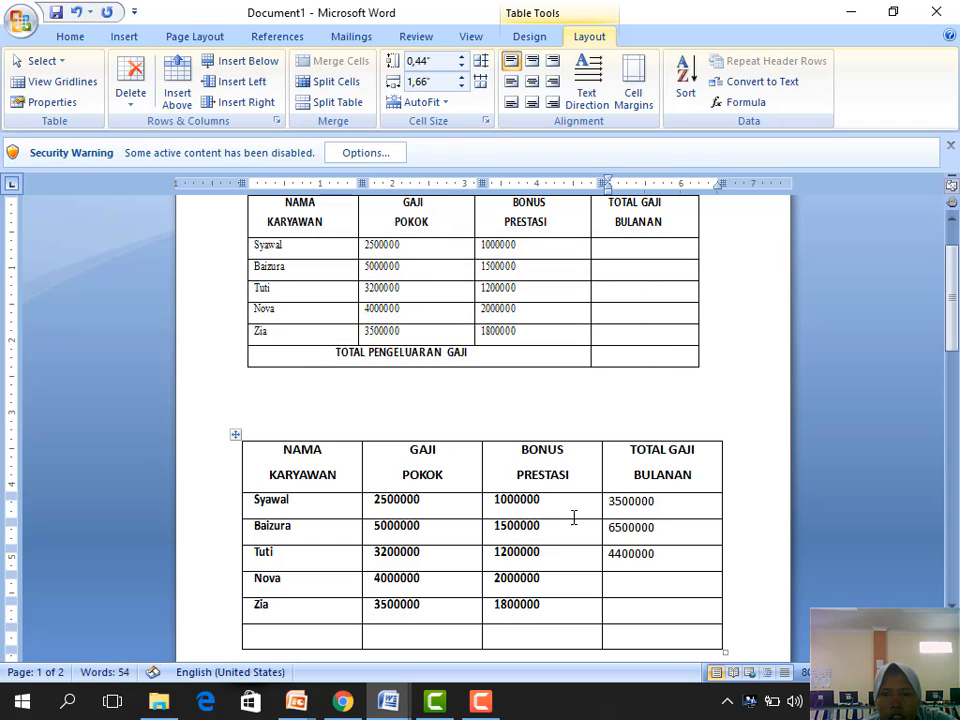
Insert the formula =B5+C5 for the fourth employee's TOTAL GAJI BULANAN.
click(624, 579)
click(731, 101)
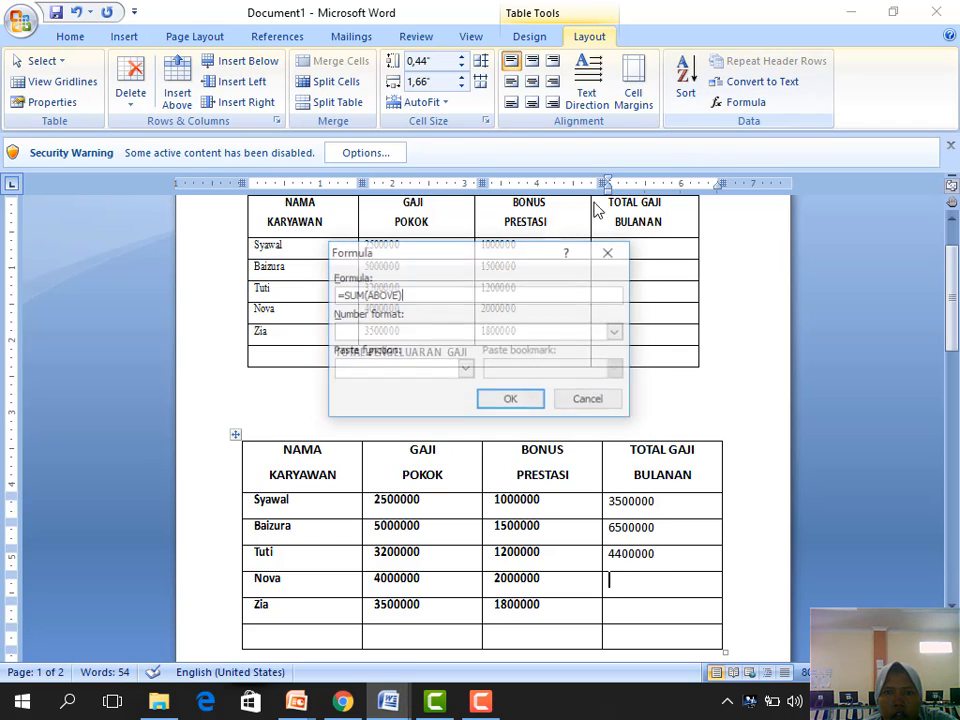
drag(452, 296, 302, 285)
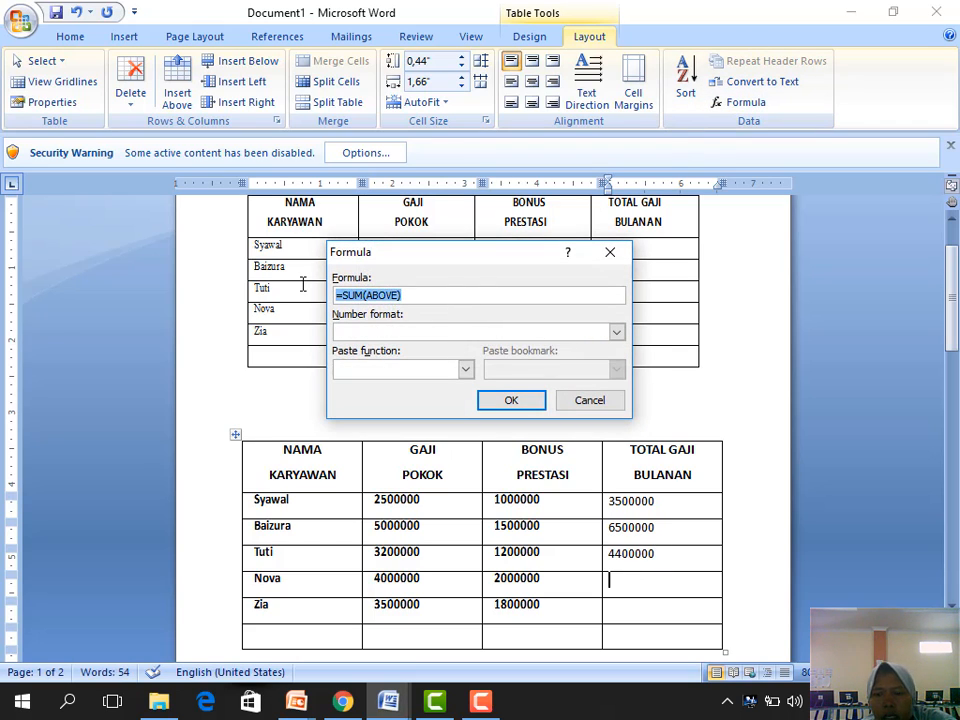
text(=B5+)
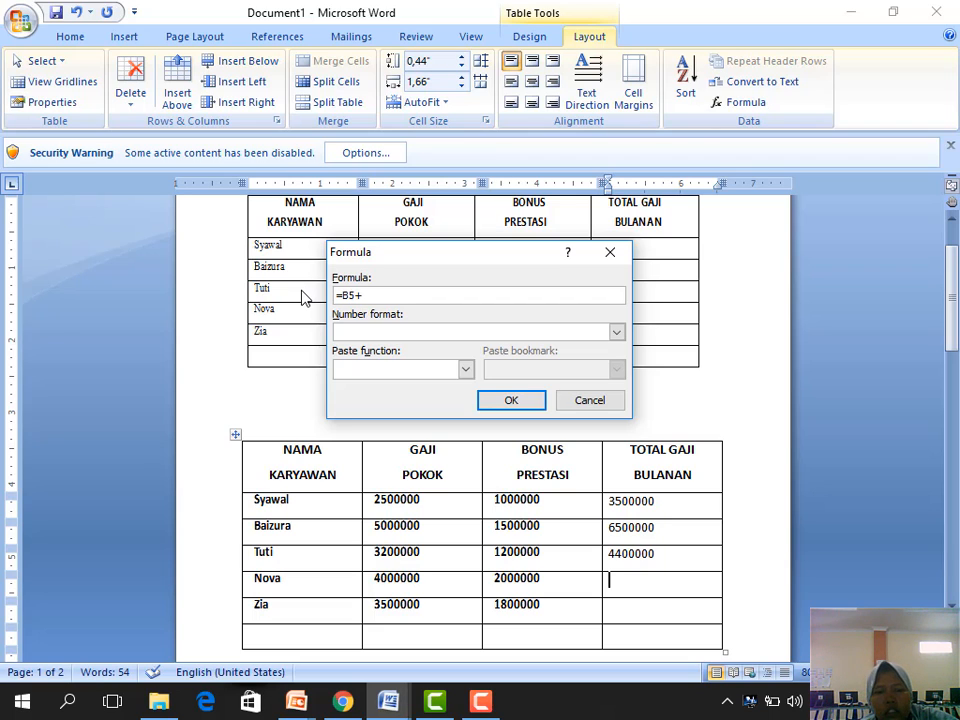
text(C5)
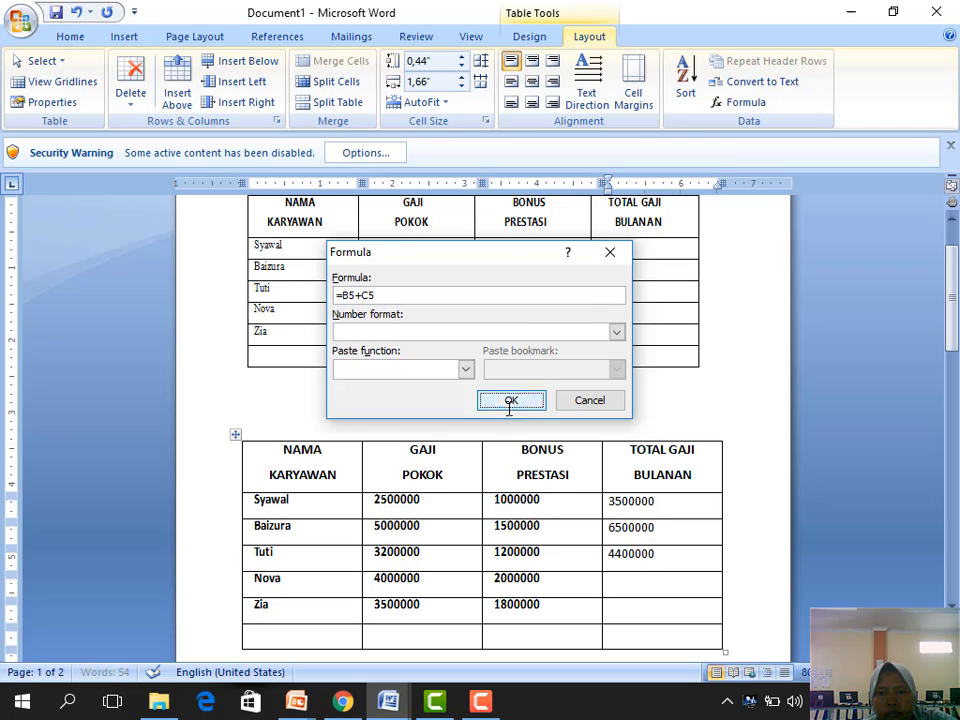
click(510, 400)
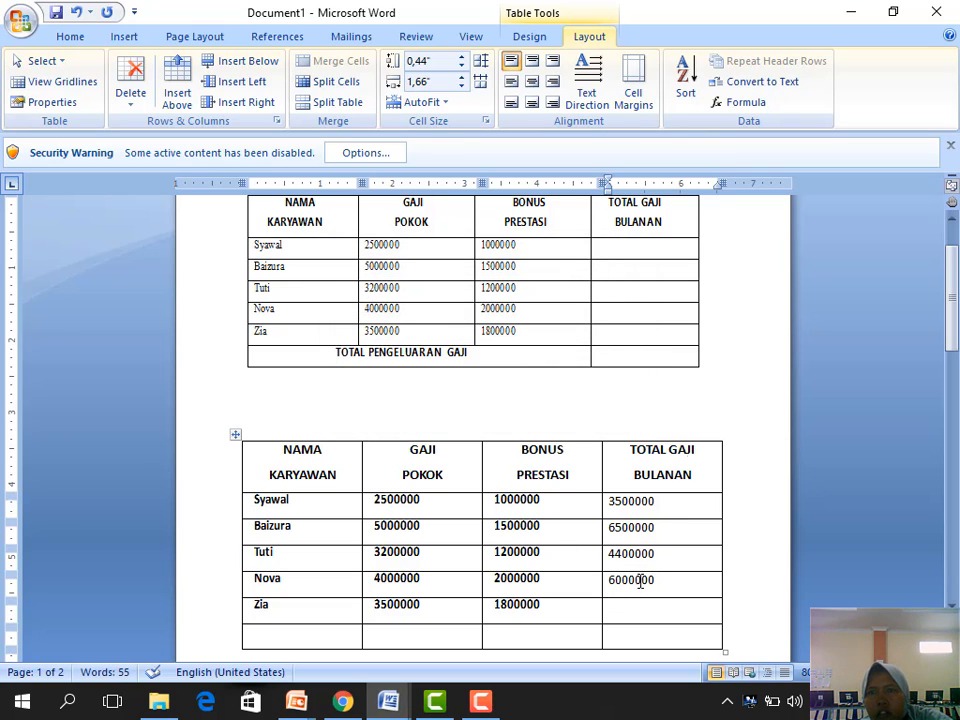
Insert the formula =B6+C6 for the fifth employee's TOTAL GAJI BULANAN.
click(640, 606)
click(742, 102)
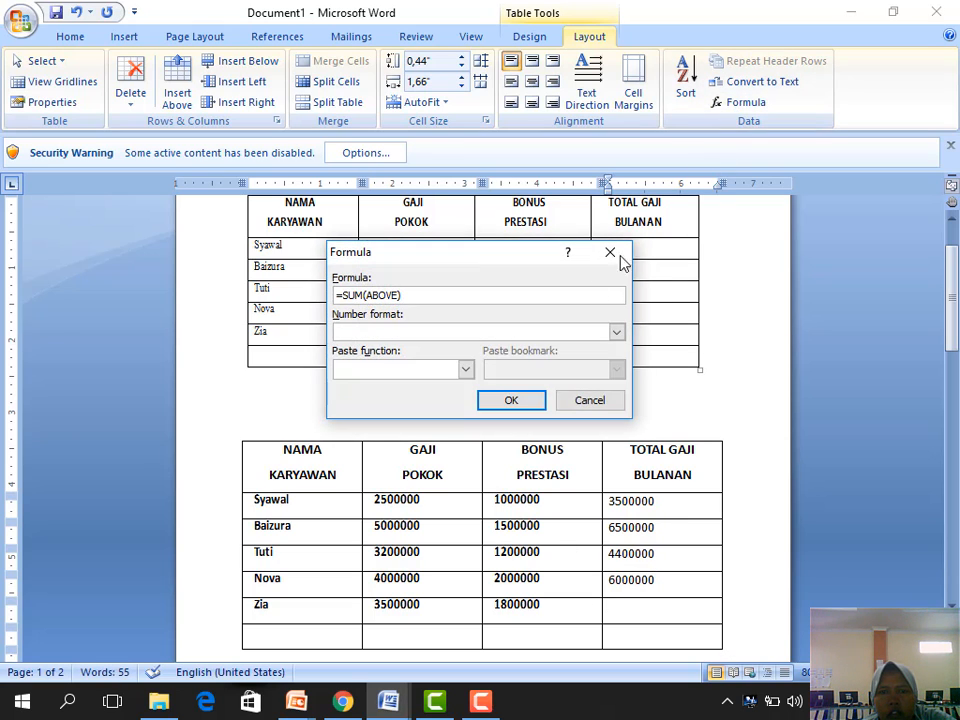
double_click(369, 295)
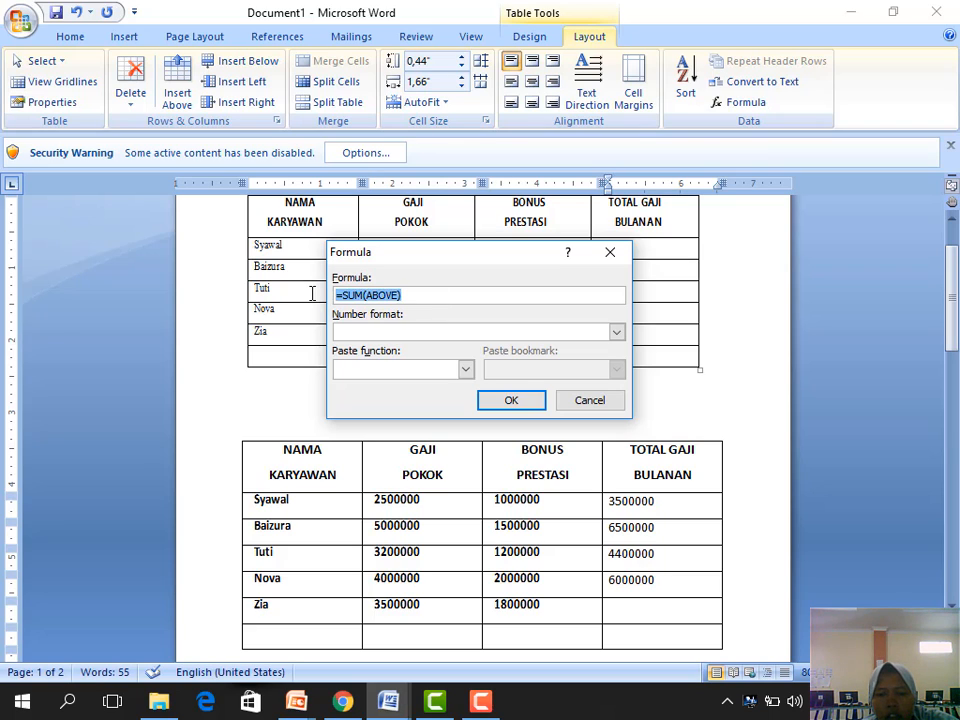
text(B)
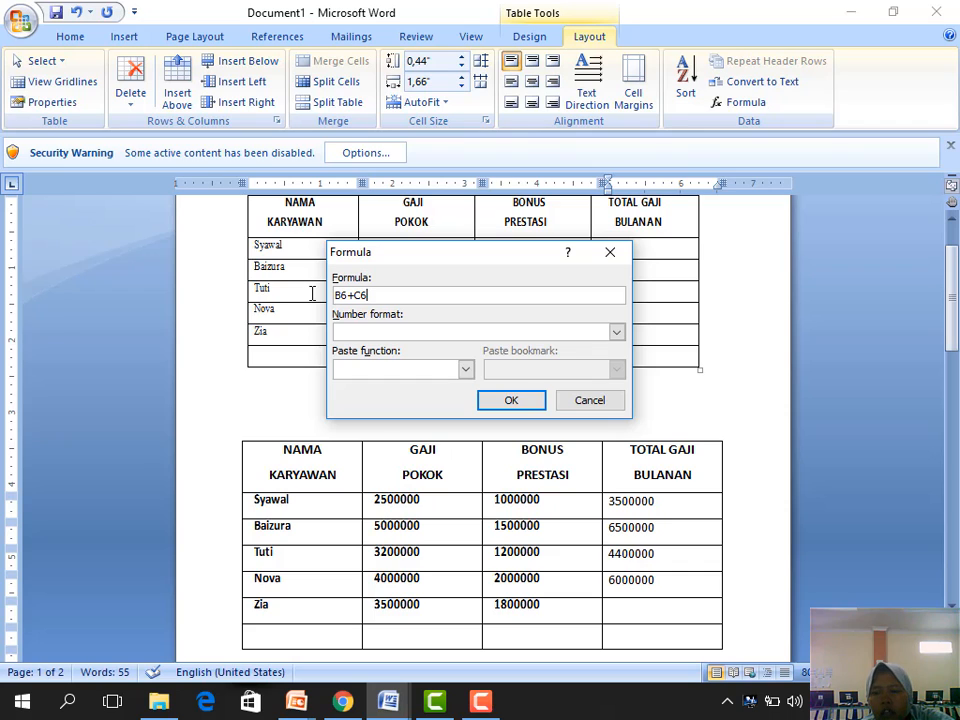
text(6+C6)
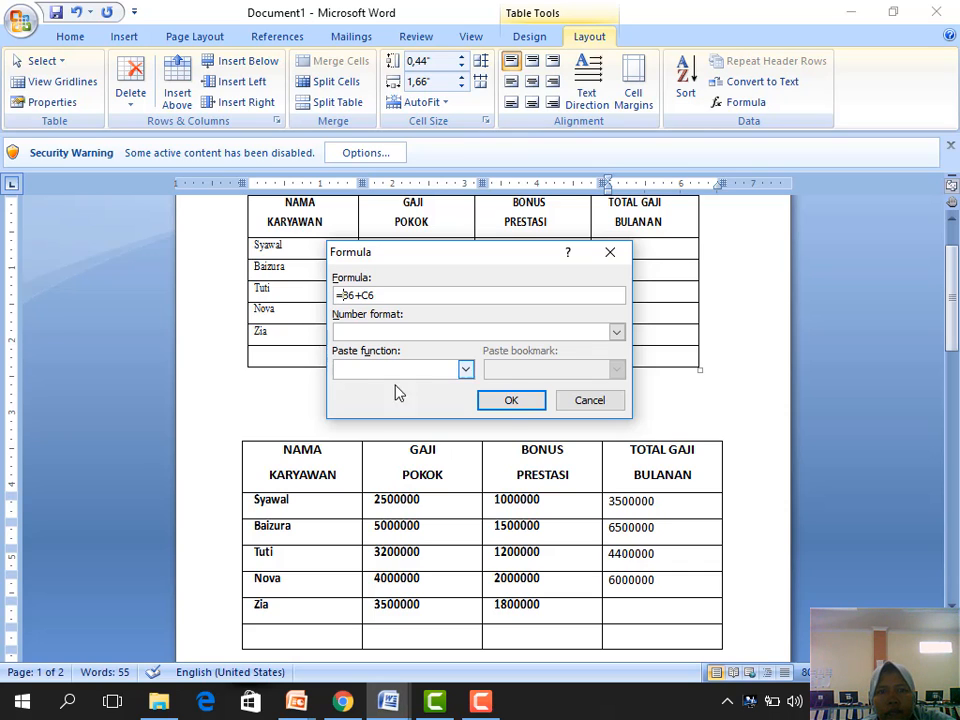
click(510, 400)
Compare the TOTAL PENGELUARAN GAJI row in the upper table with the cells of the lower table's last row.
click(363, 390)
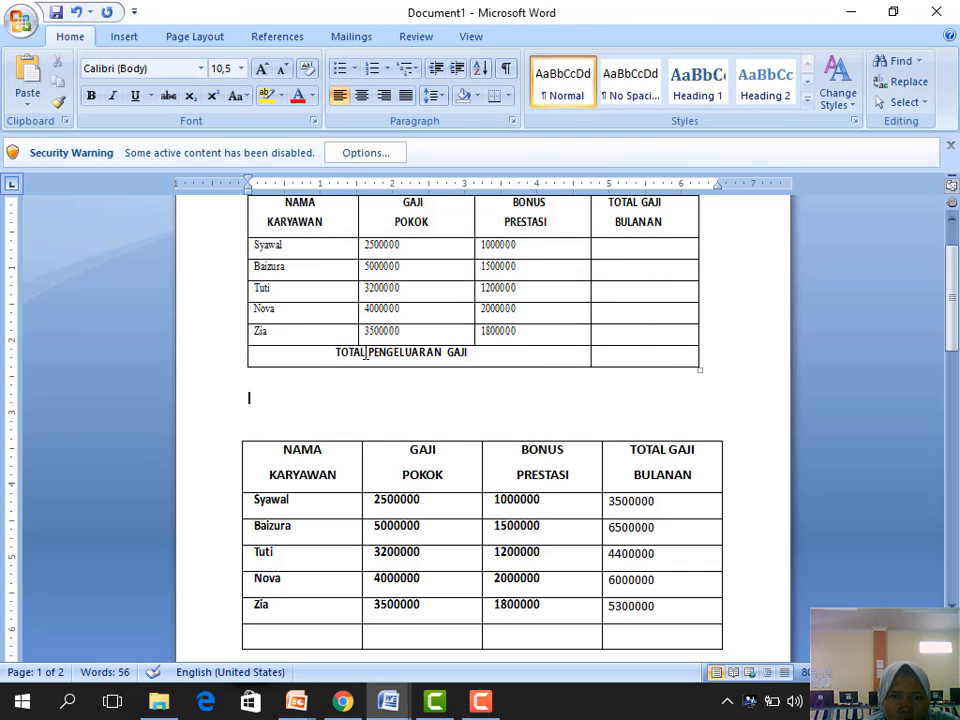
click(363, 355)
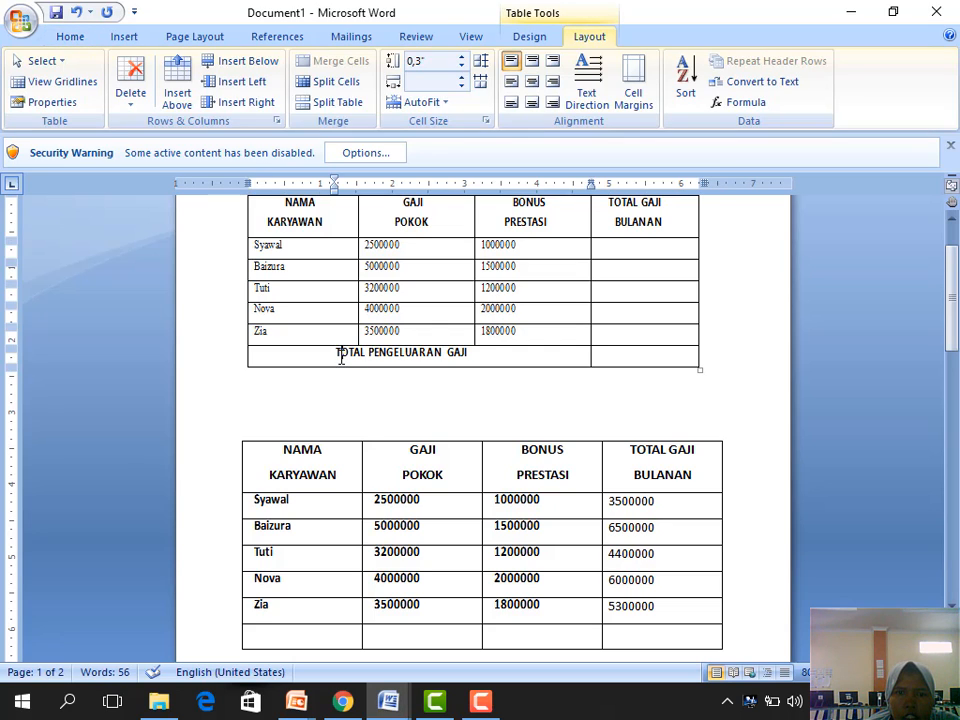
scroll(373, 360, down, 1)
scroll(374, 360, up, 1)
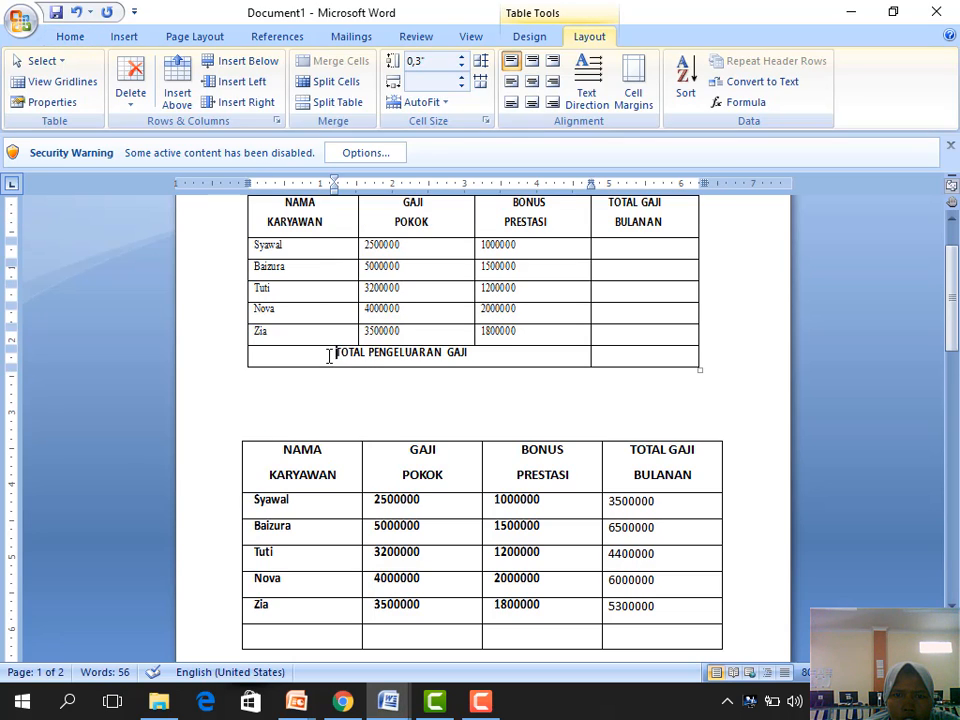
drag(329, 356, 471, 349)
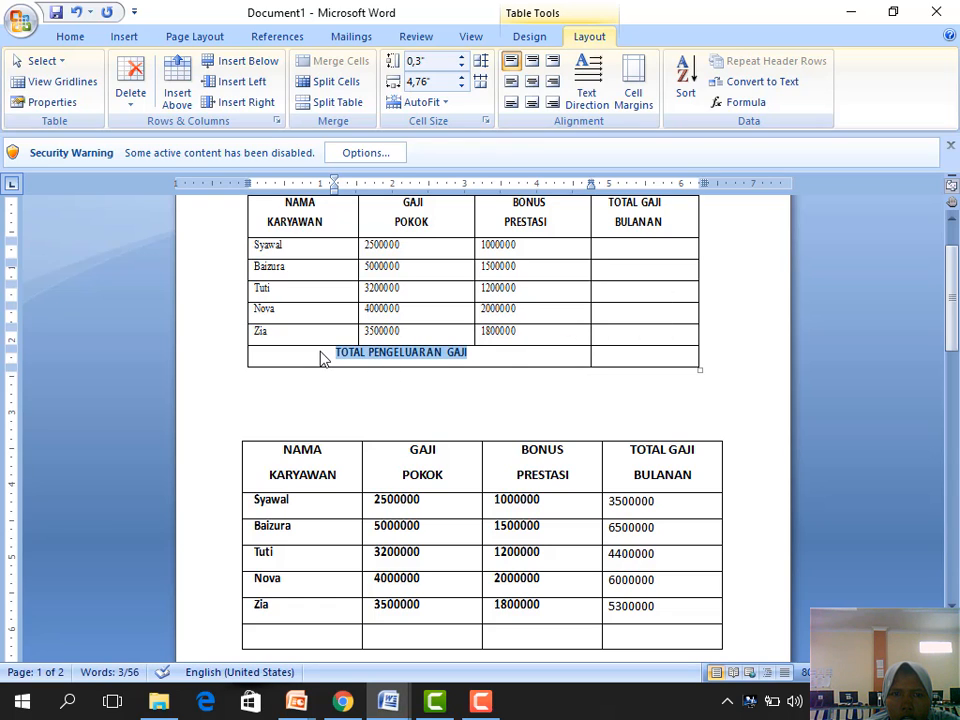
scroll(324, 580, down, 1)
click(299, 600)
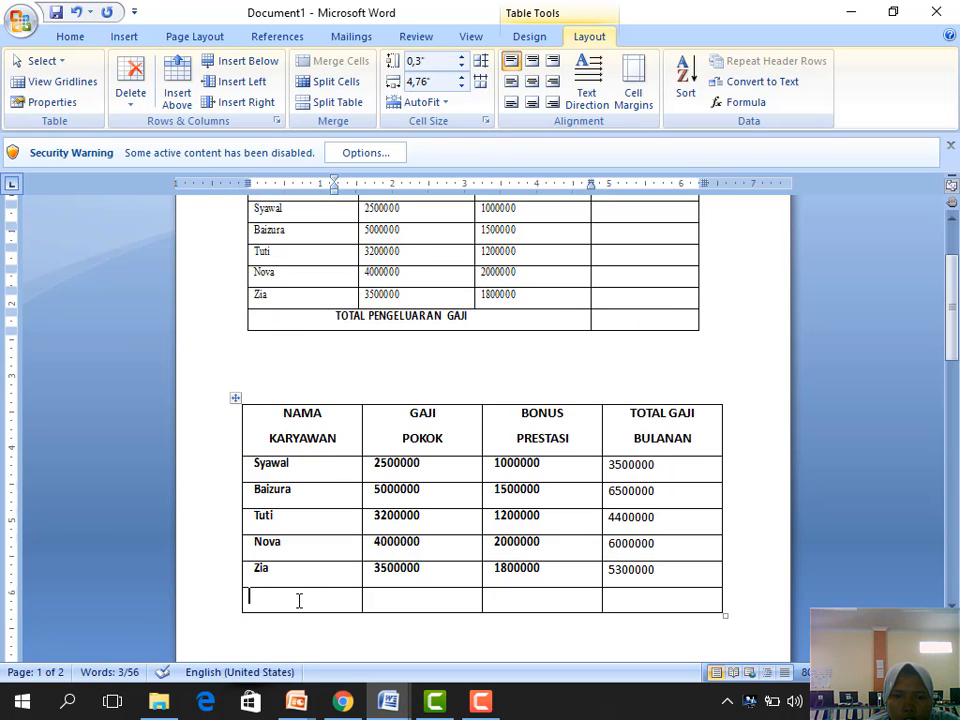
key(Tab)
key(Tab)
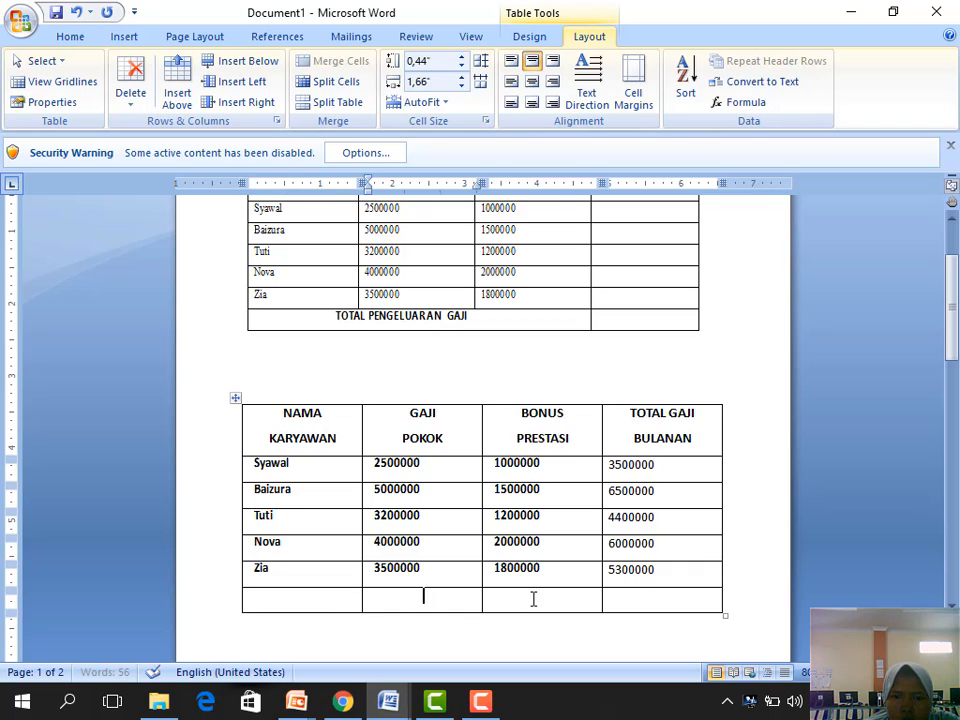
click(344, 599)
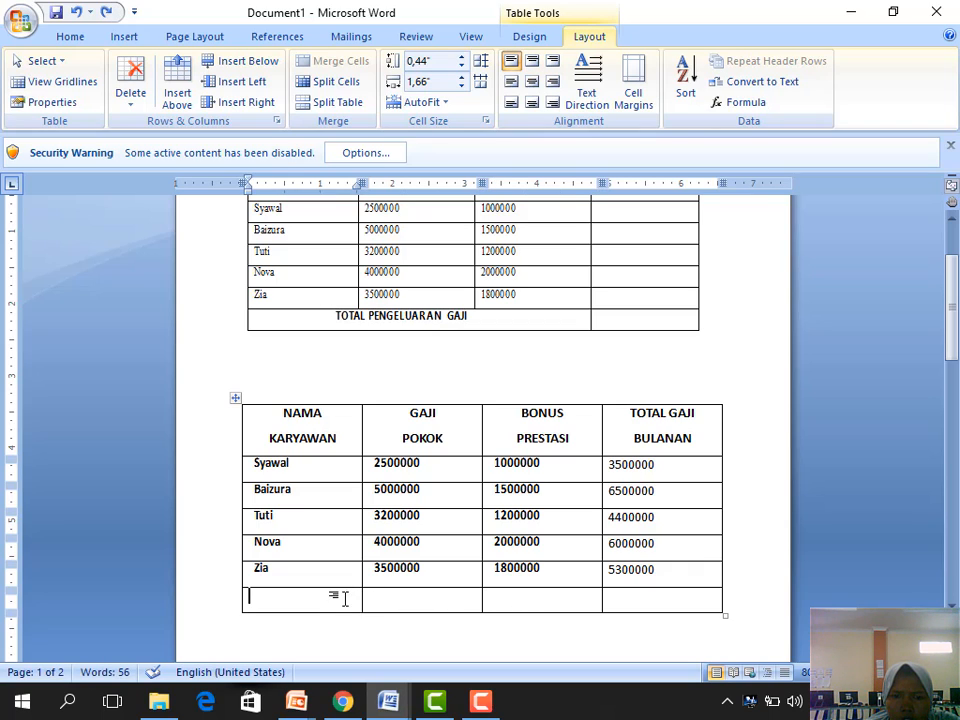
click(409, 598)
click(514, 603)
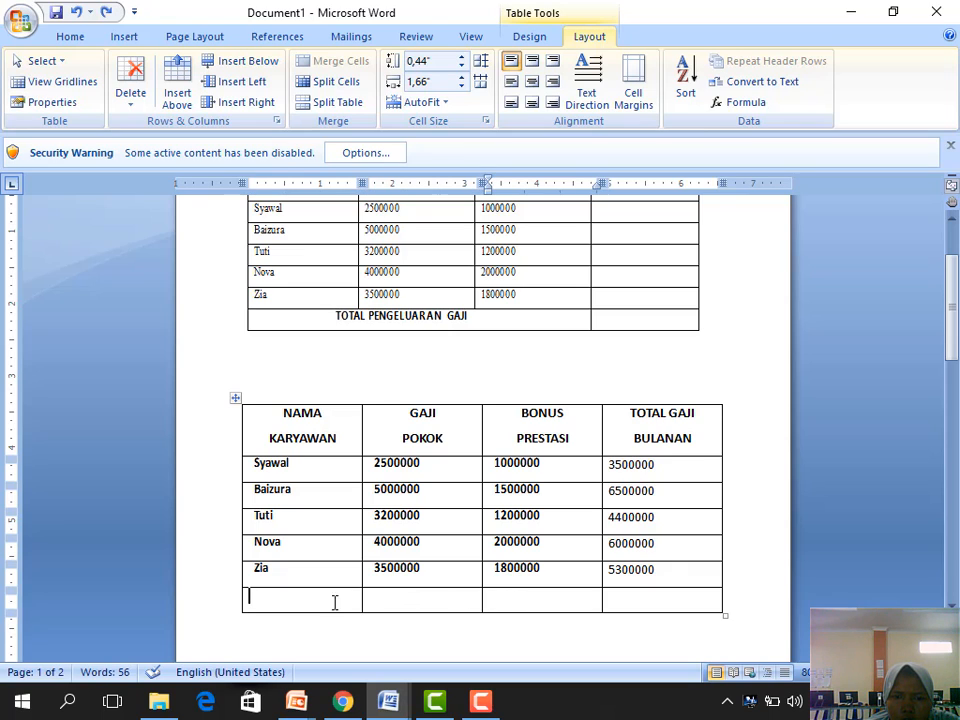
Merge the first three cells of the lower table's last row, and undo the merge.
drag(335, 601, 545, 598)
double_click(315, 607)
key(ctrl+z)
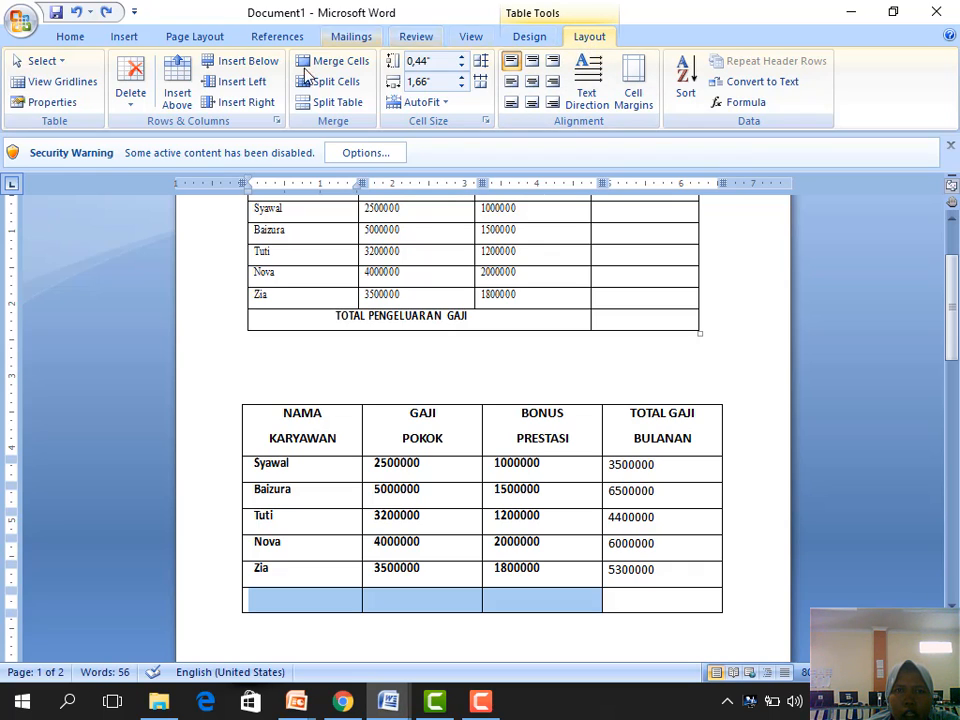
click(334, 63)
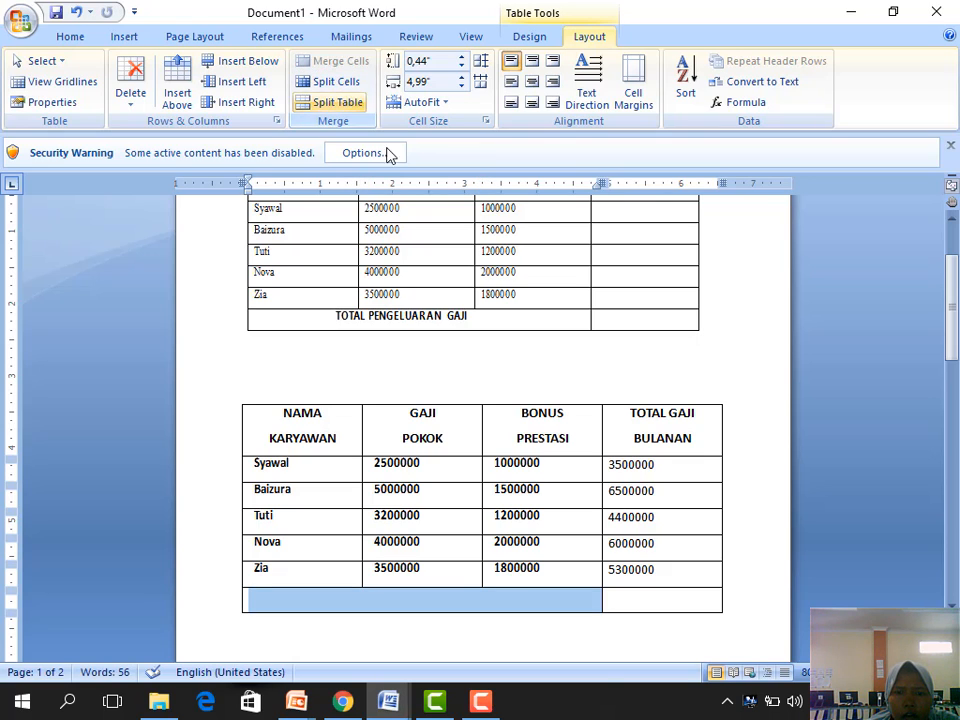
click(365, 607)
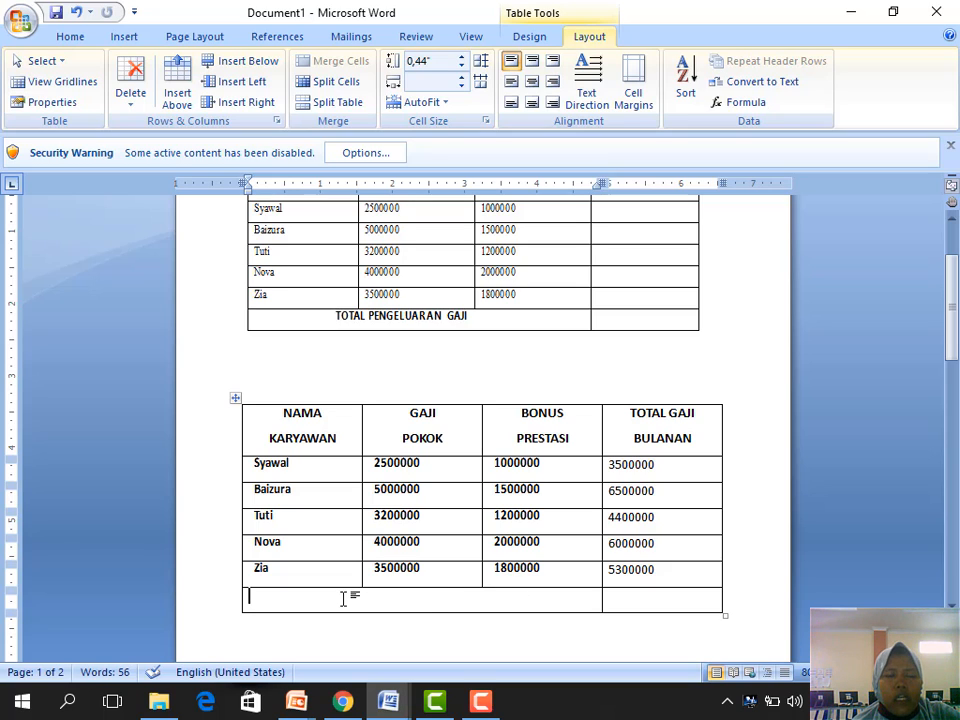
click(77, 13)
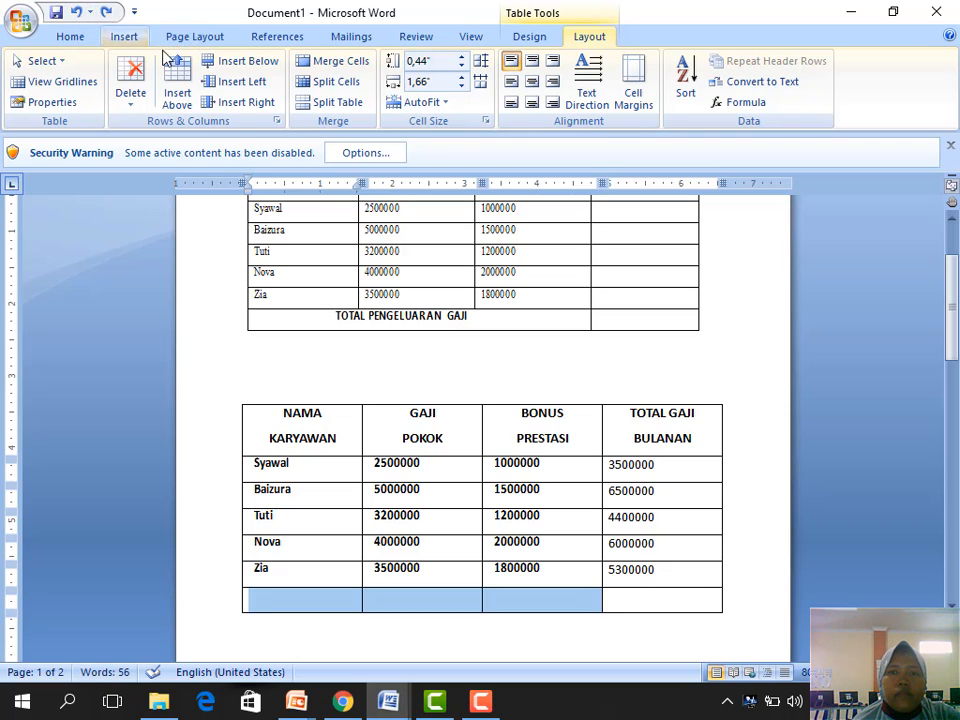
Repeat the merge of the last row's first three cells in the lower table, and undo it again.
click(400, 598)
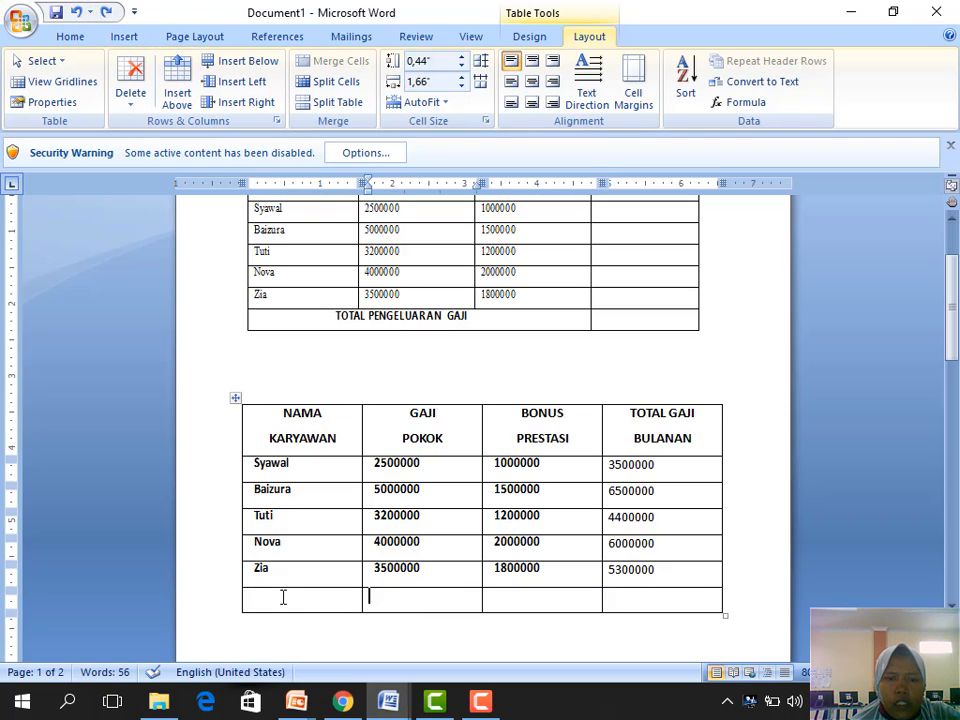
drag(279, 597, 553, 598)
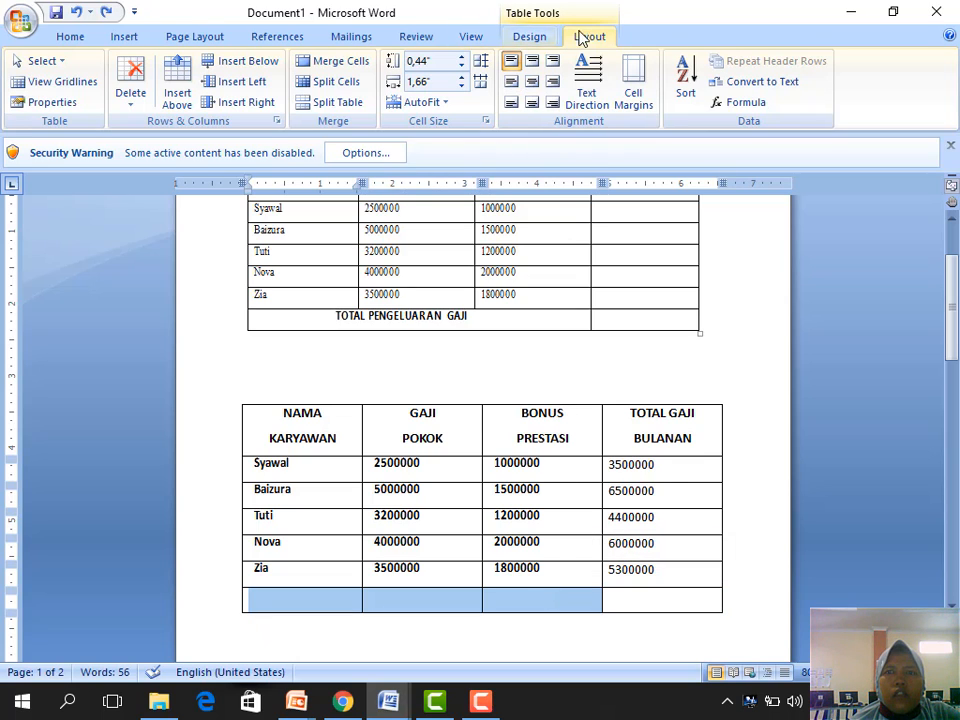
click(335, 61)
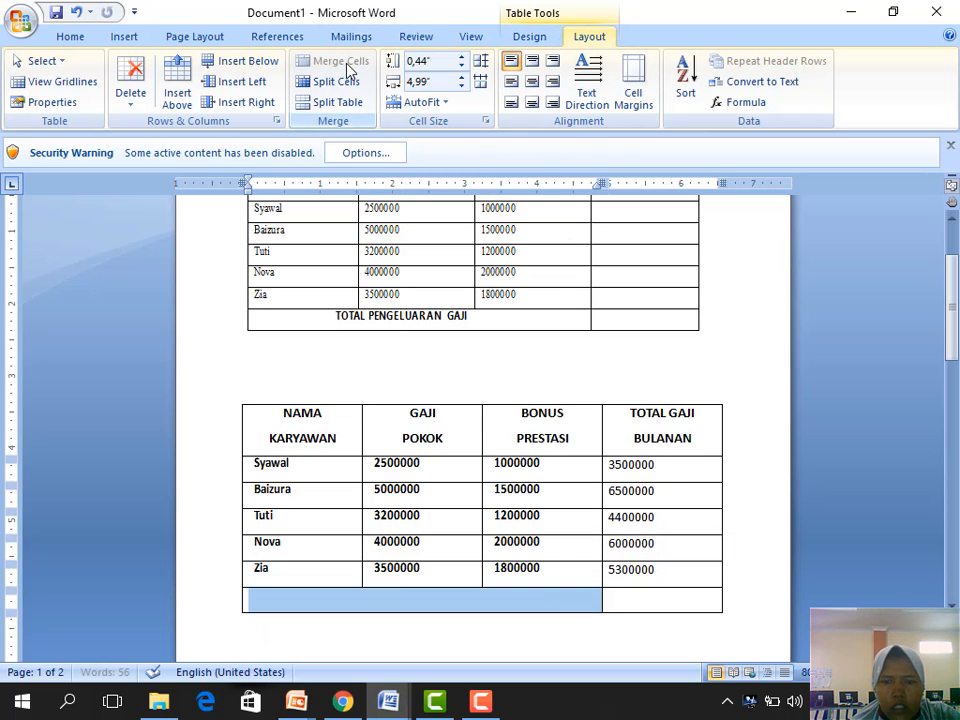
click(76, 14)
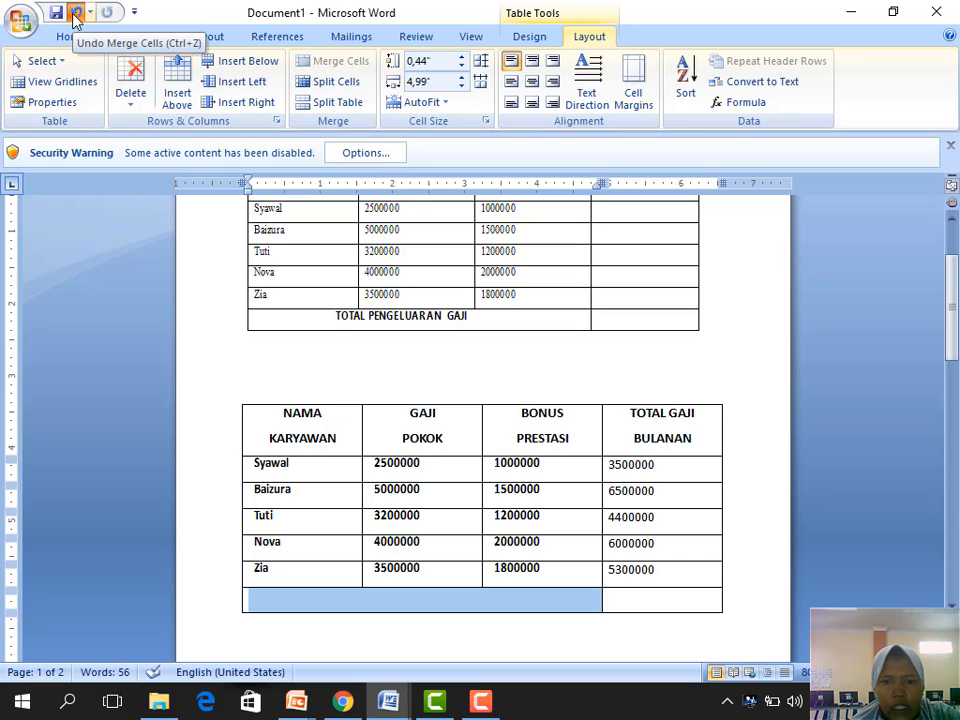
Erase the two vertical borders between the last row's first three cells with the Eraser, and undo both erasures.
click(425, 620)
click(405, 600)
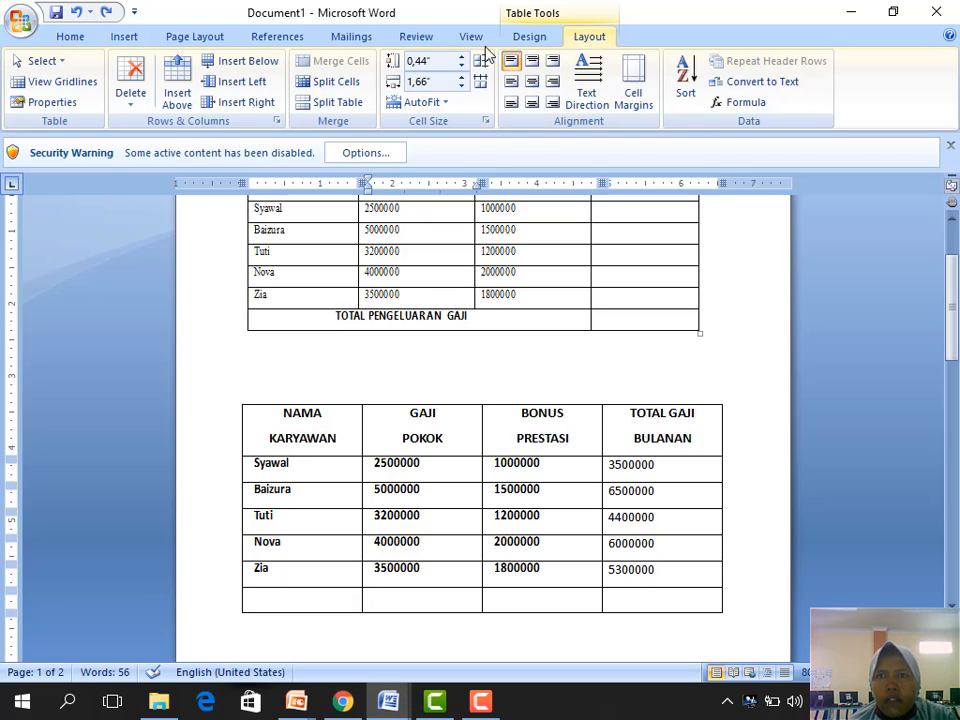
click(533, 37)
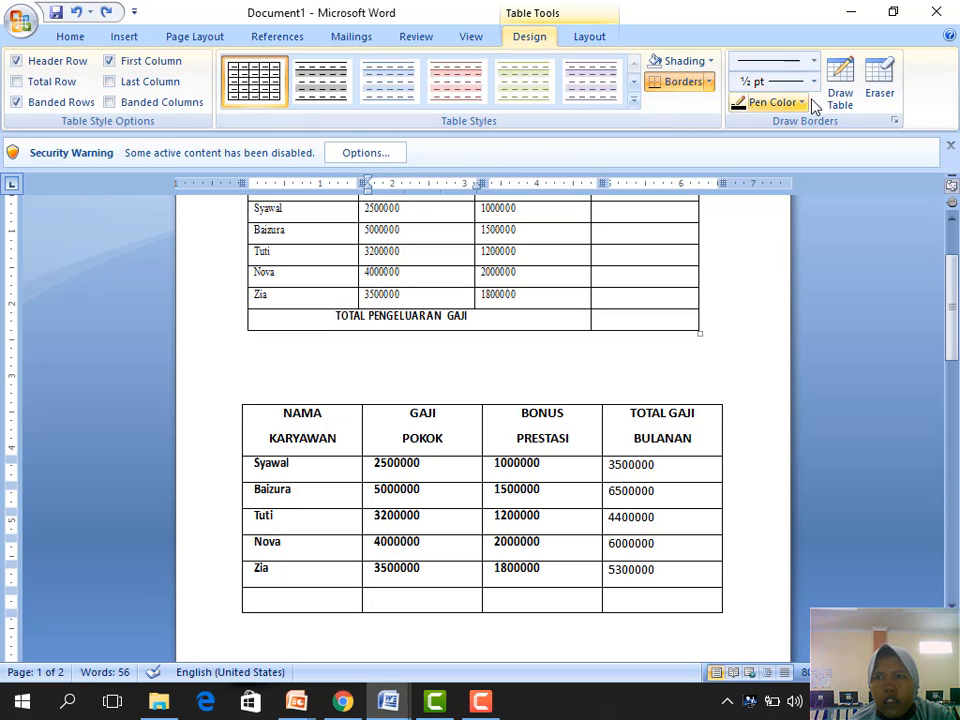
click(879, 90)
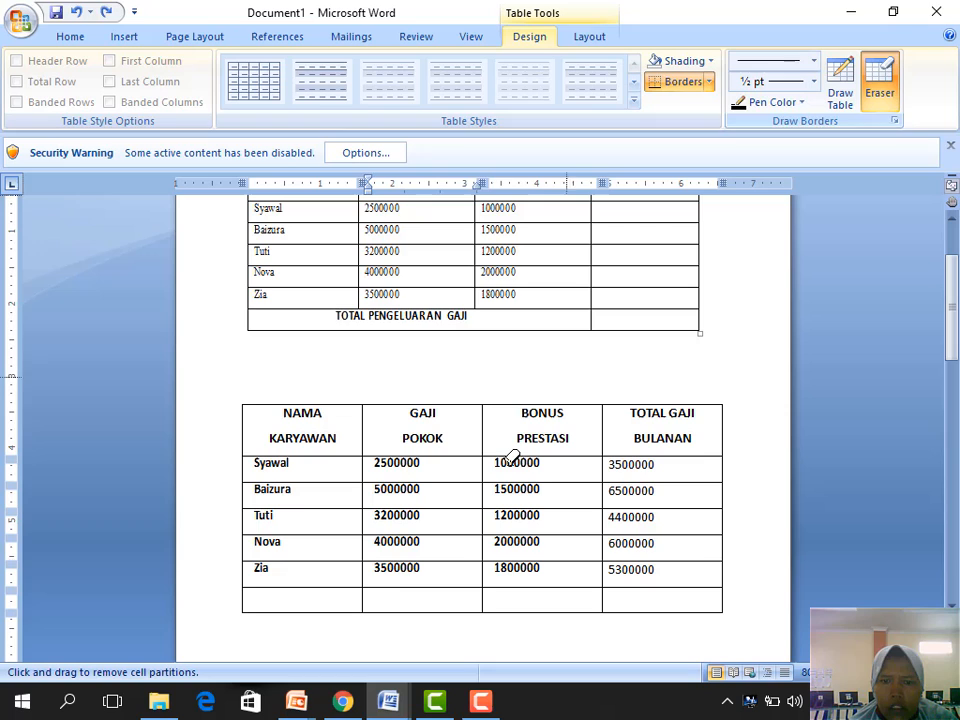
click(362, 597)
click(482, 595)
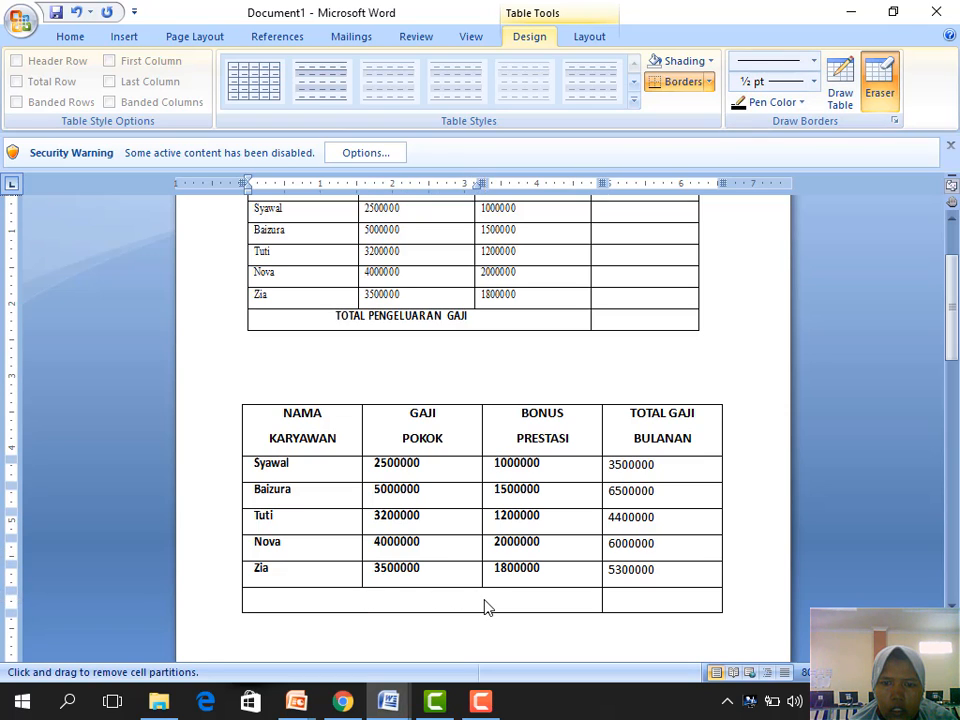
key(Escape)
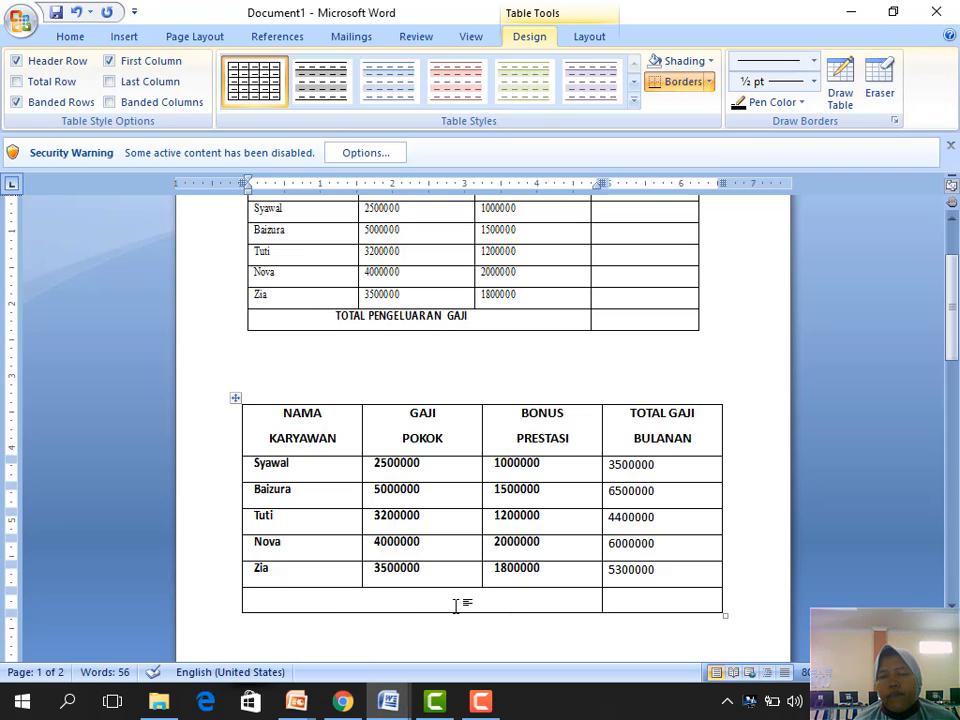
click(76, 12)
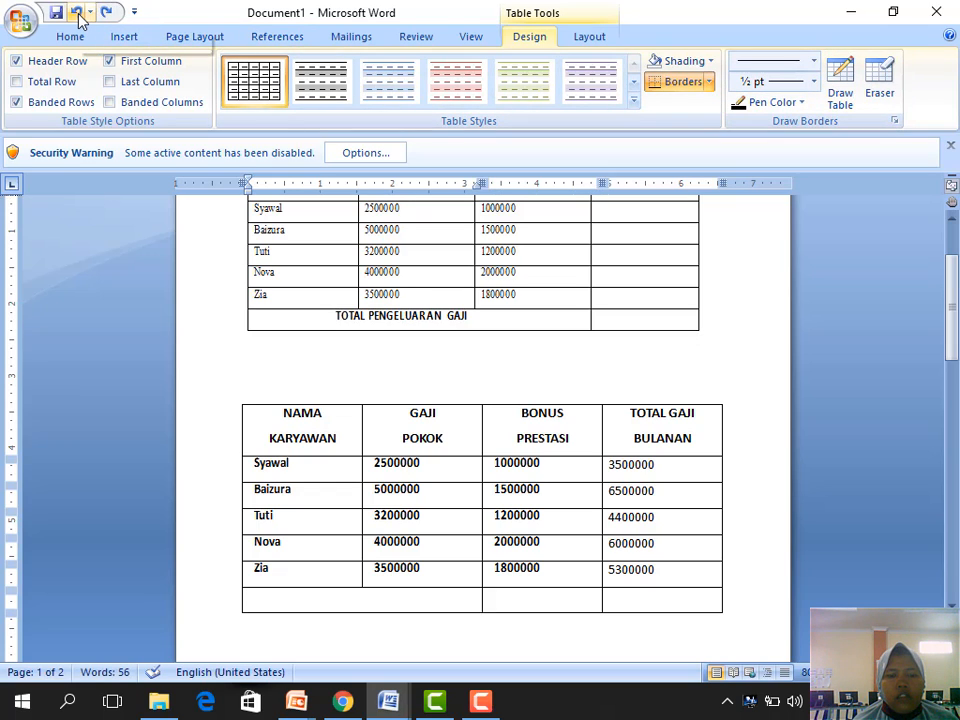
click(77, 12)
Erase the vertical borders separating the first three cells of the lower table's last row.
click(880, 80)
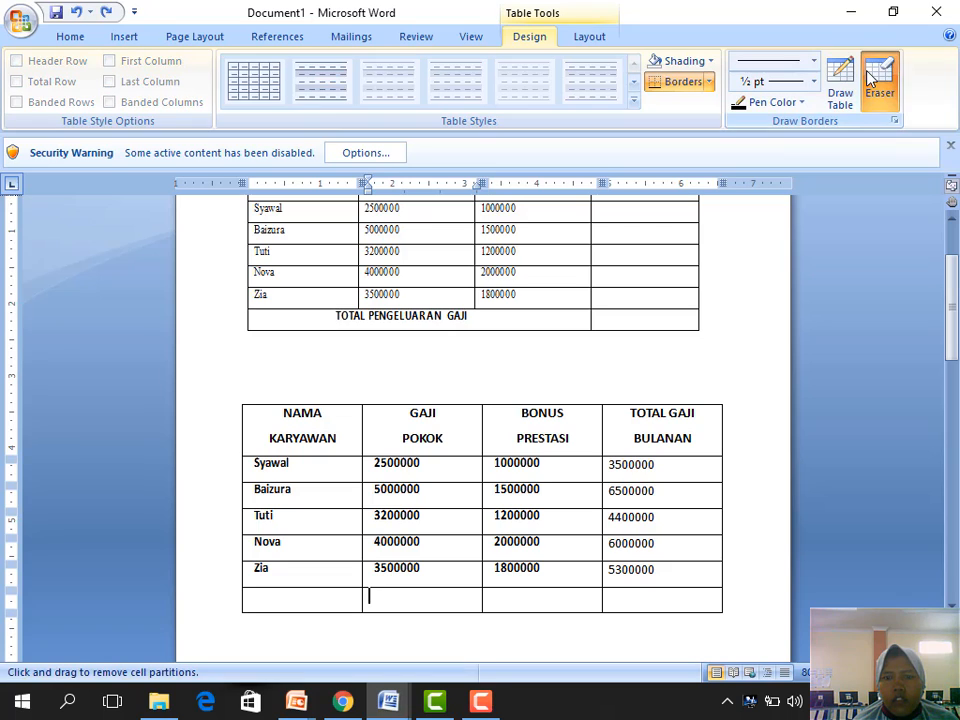
click(362, 598)
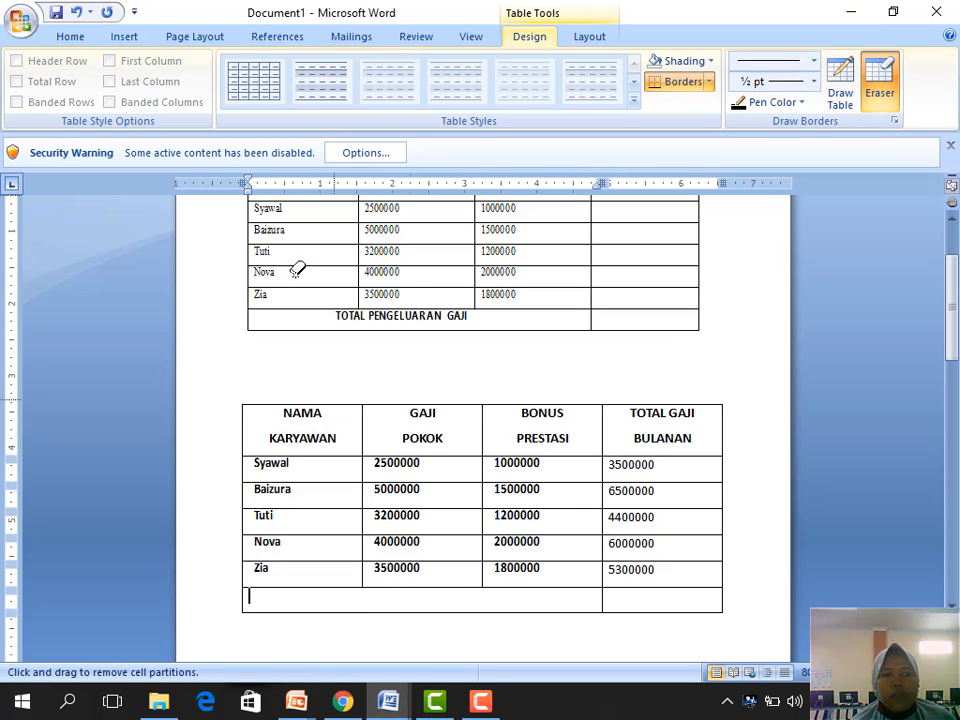
key(Escape)
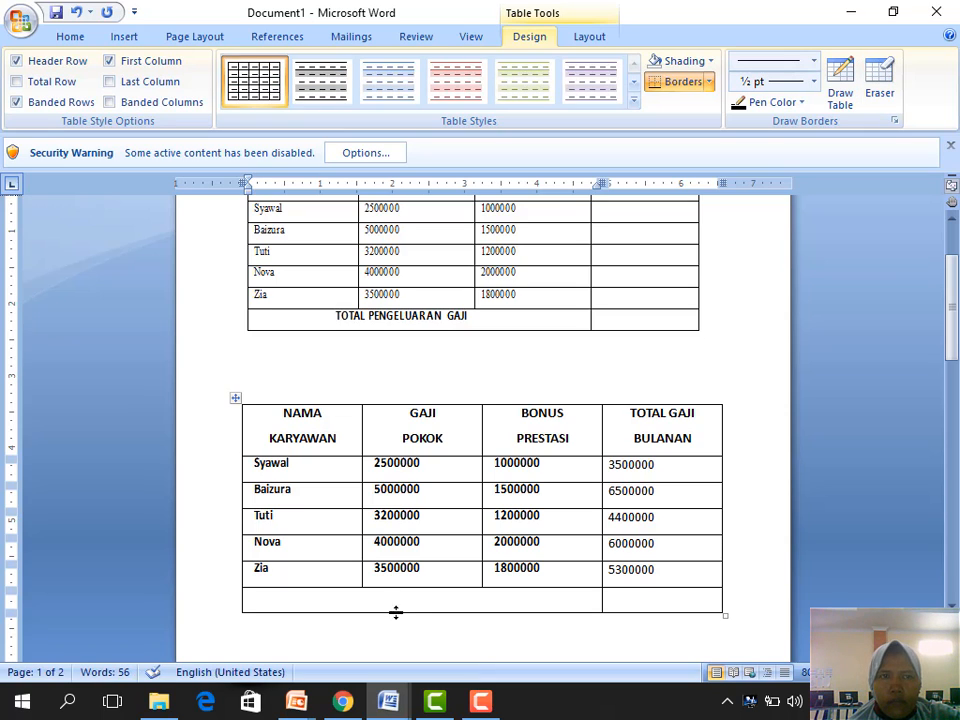
Redraw the two erased vertical borders in the lower table's last row with Draw Table.
click(840, 90)
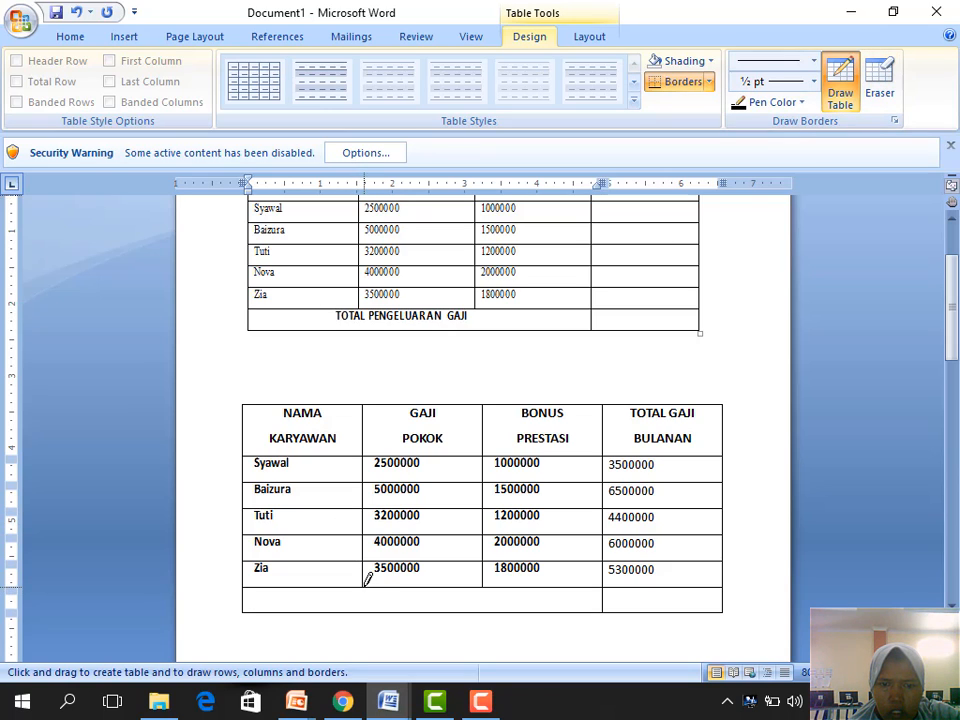
drag(367, 582, 366, 600)
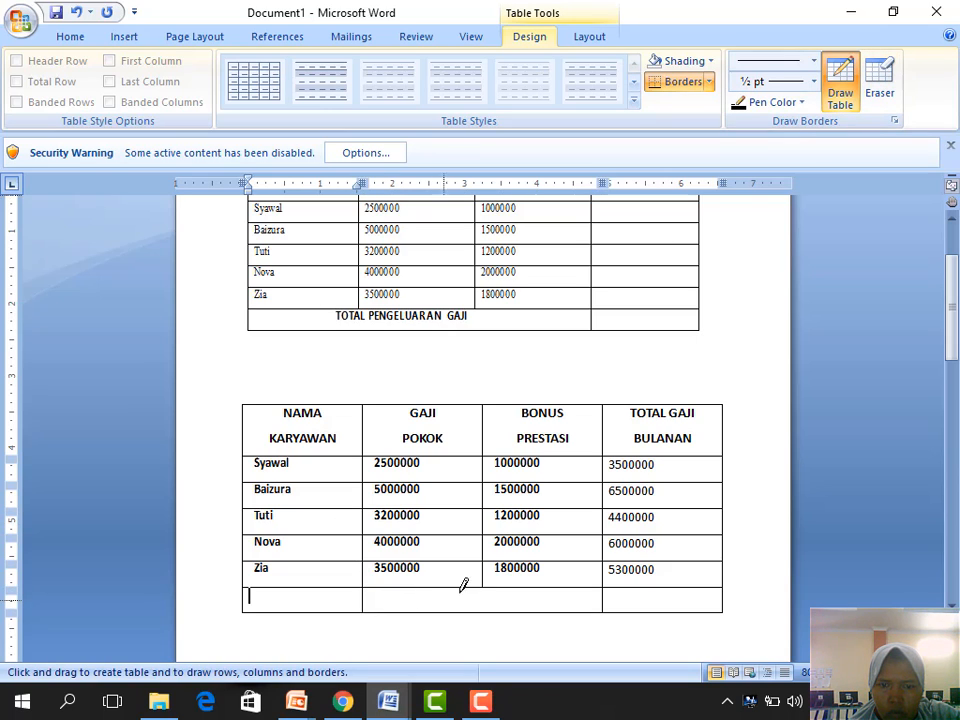
drag(489, 574, 489, 602)
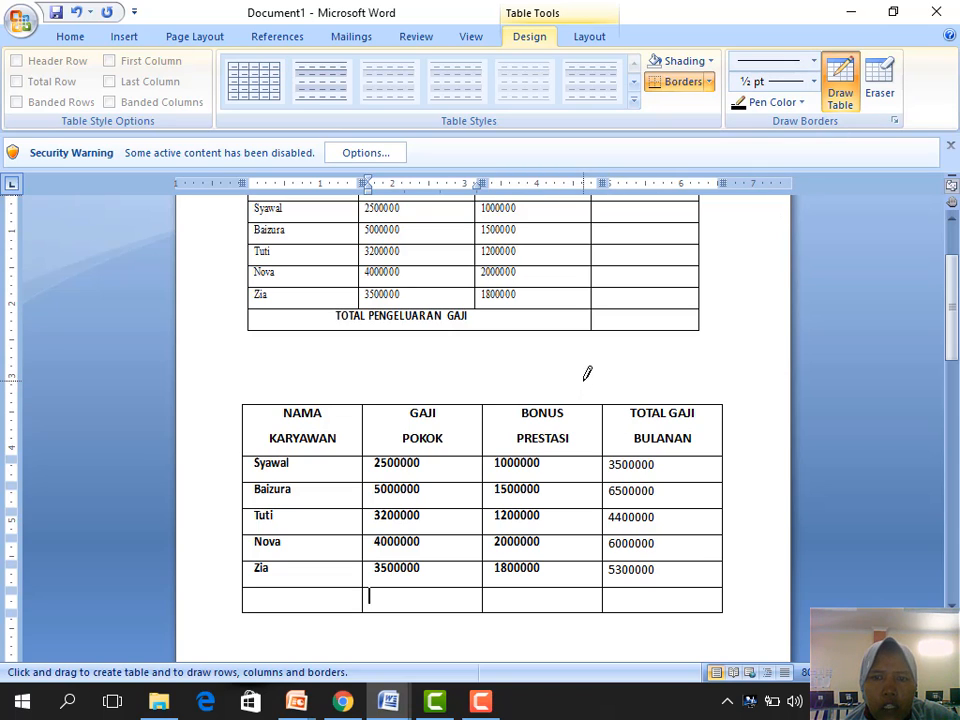
key(Escape)
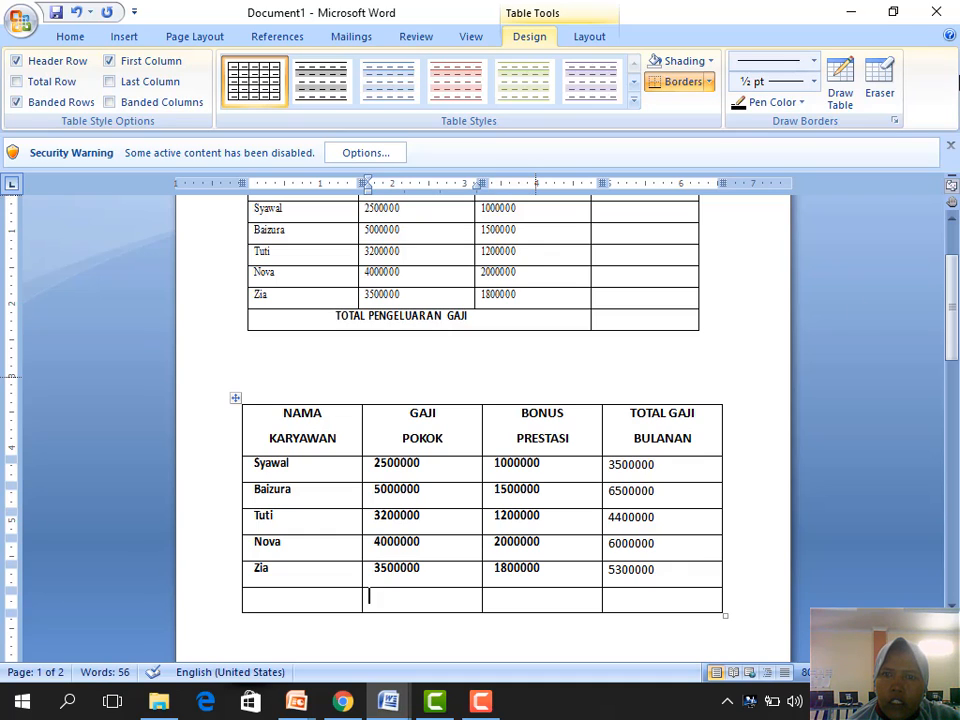
Merge the first three cells of the lower table's last row into one cell using Merge Cells.
drag(318, 607, 600, 598)
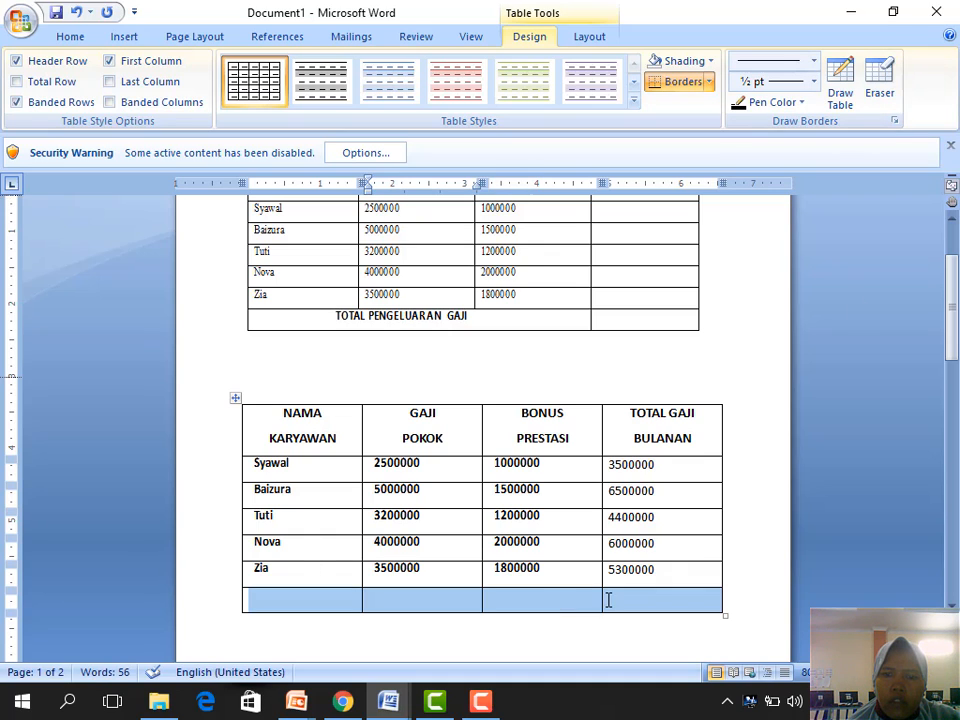
click(596, 40)
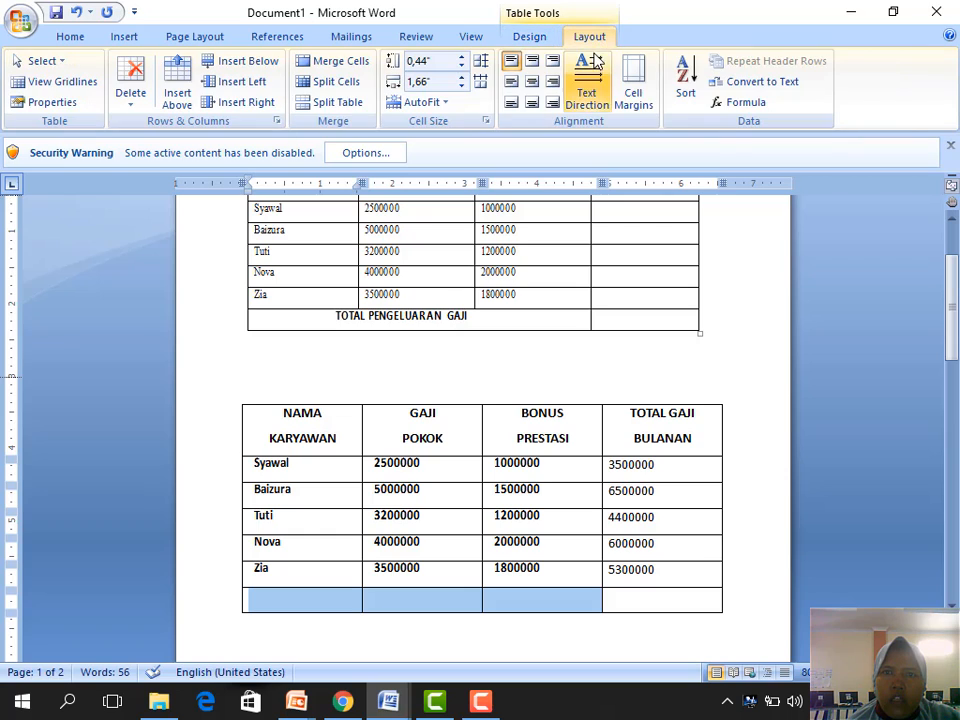
click(340, 66)
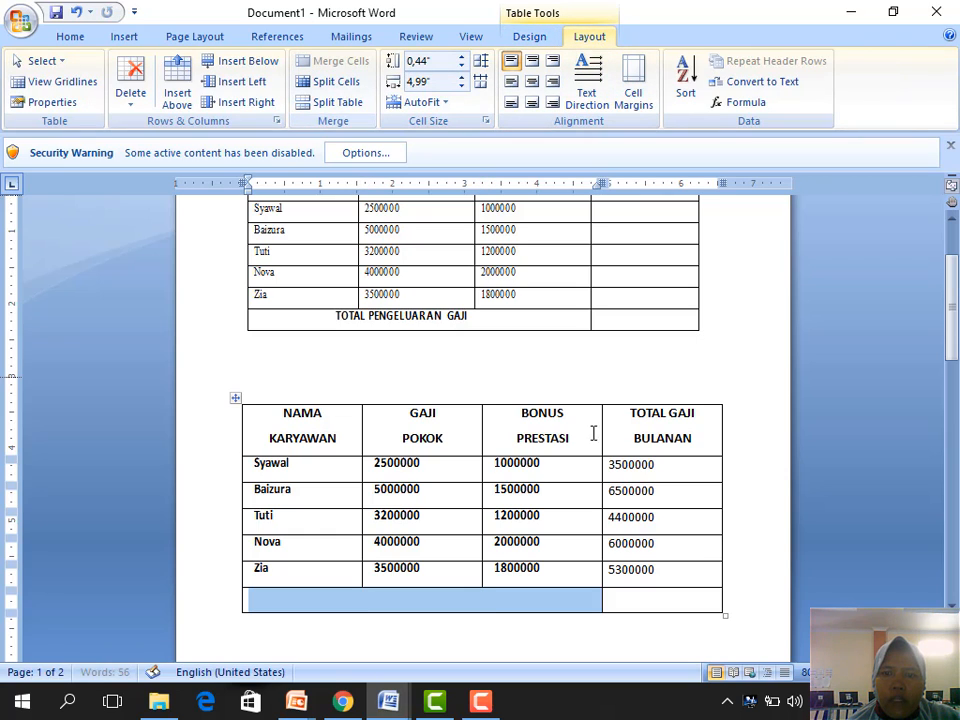
Enter the label TOTAL PENGELUARAN GAJI in the merged cell of the lower table's last row.
click(445, 601)
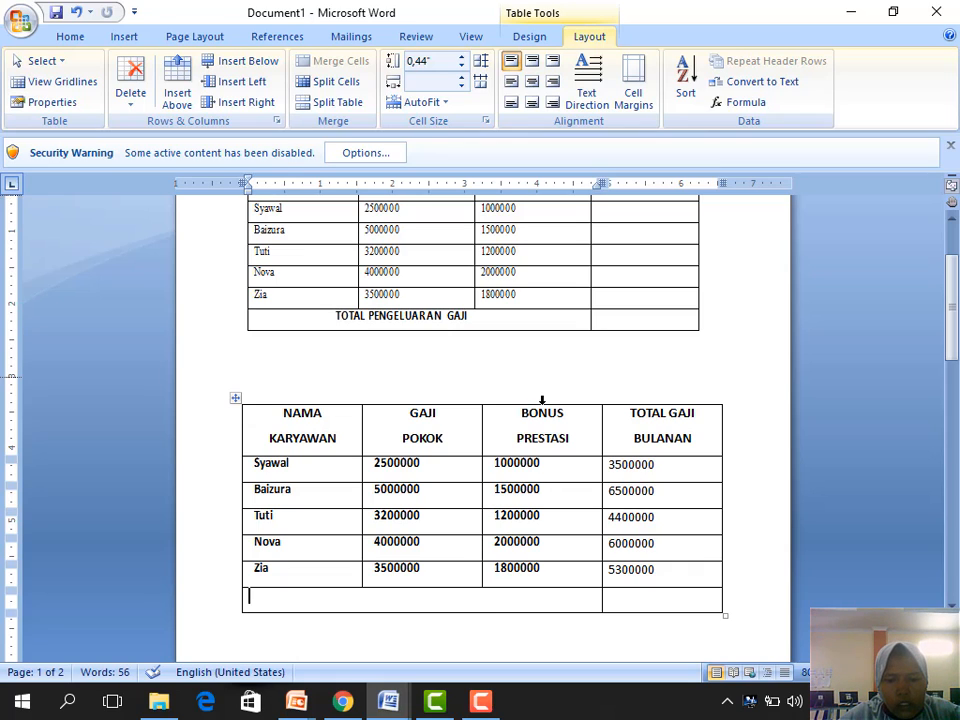
text(to)
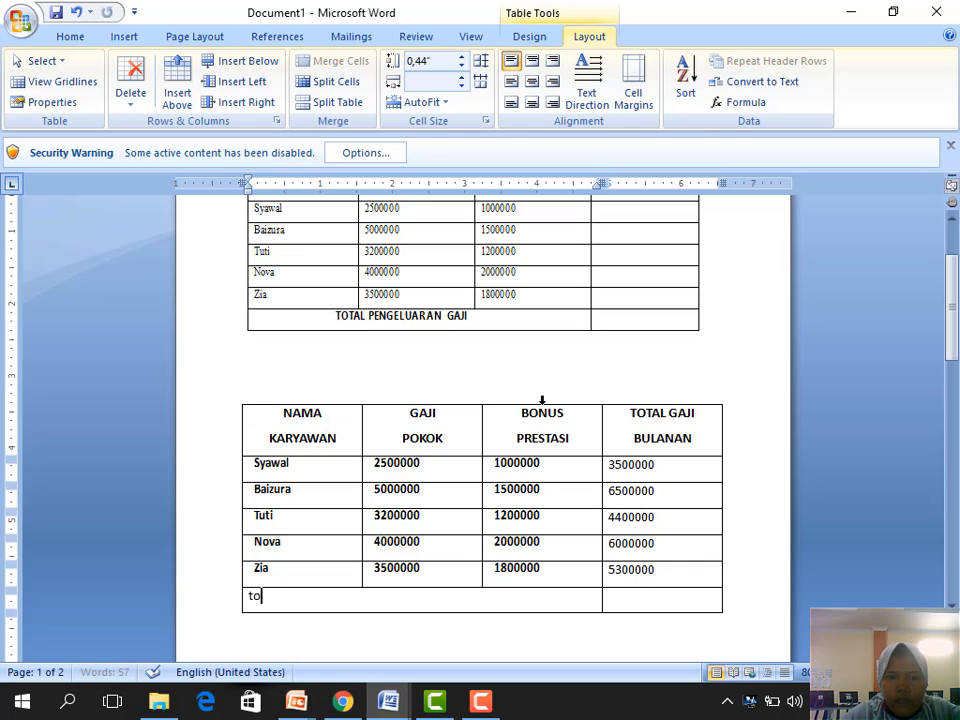
key(BackSpace)
key(BackSpace)
text(TOTAL)
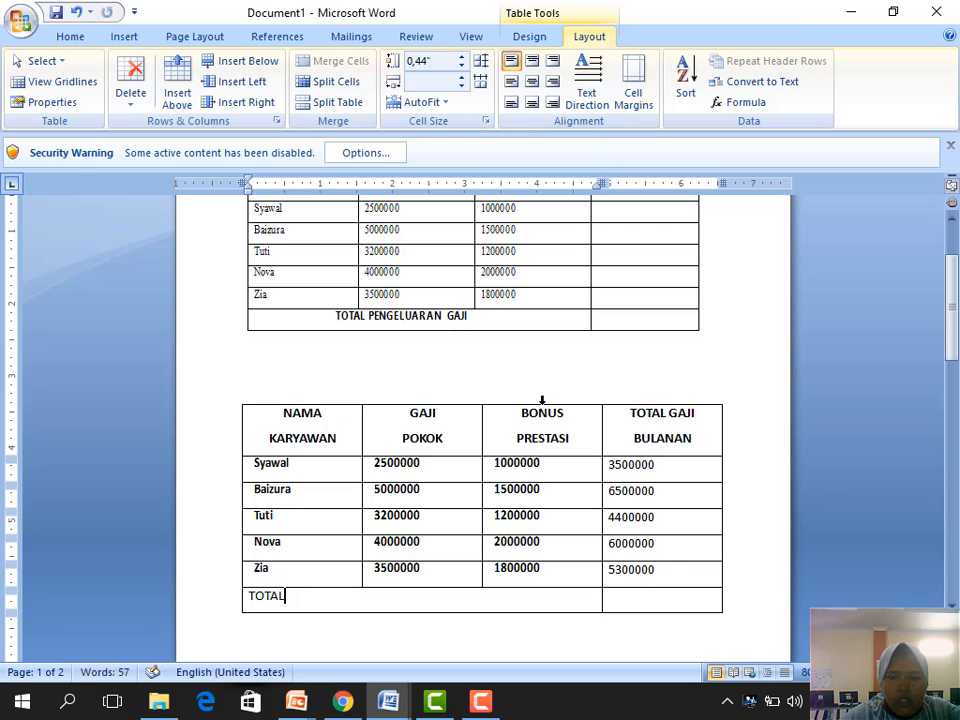
text( PENGELUARAN)
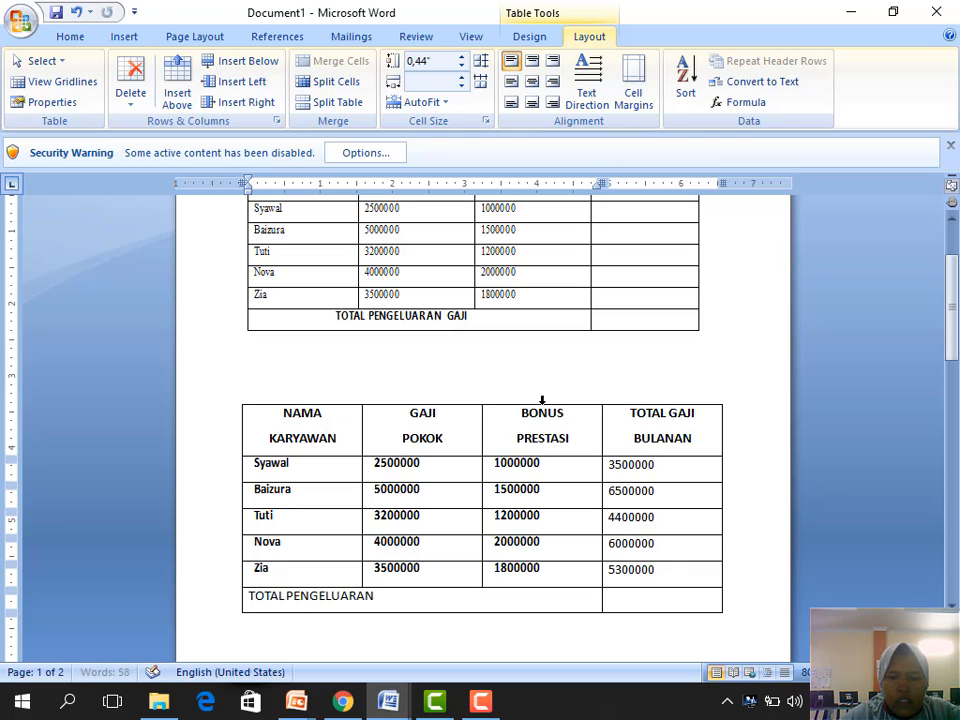
text( GAJI)
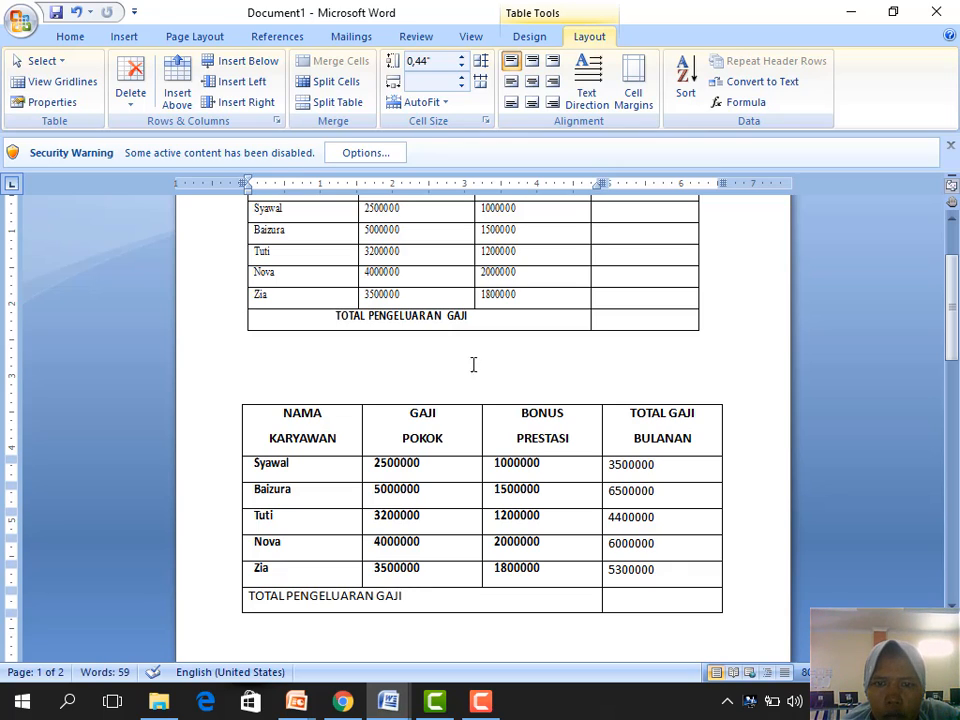
Calculate the lower table's grand total with =SUM(ABOVE) in the last row's final cell, and delete the result.
key(Tab)
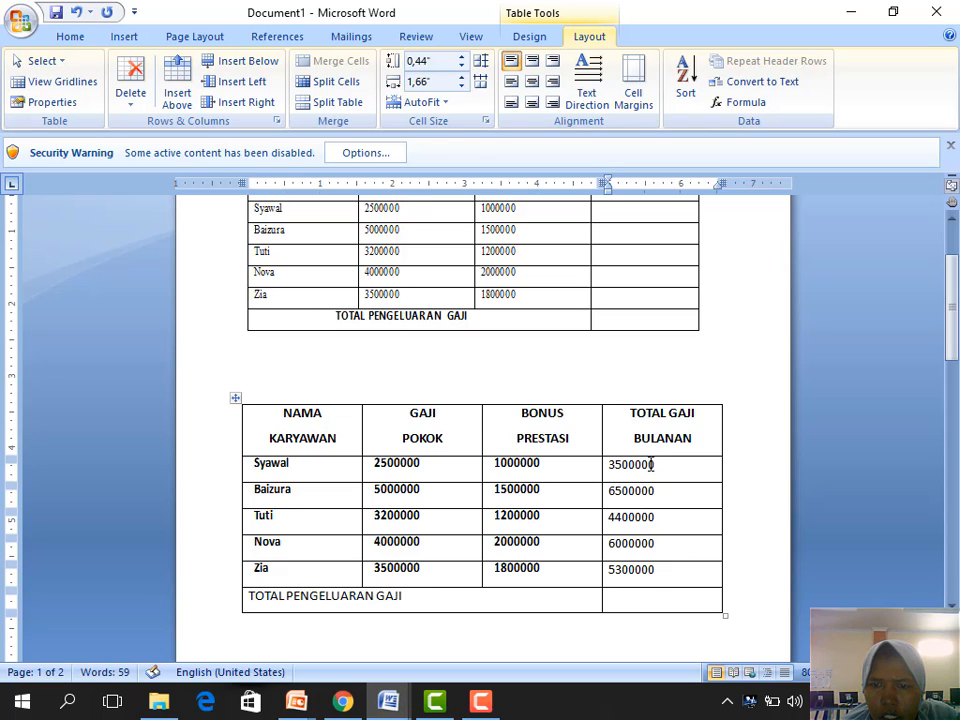
click(738, 104)
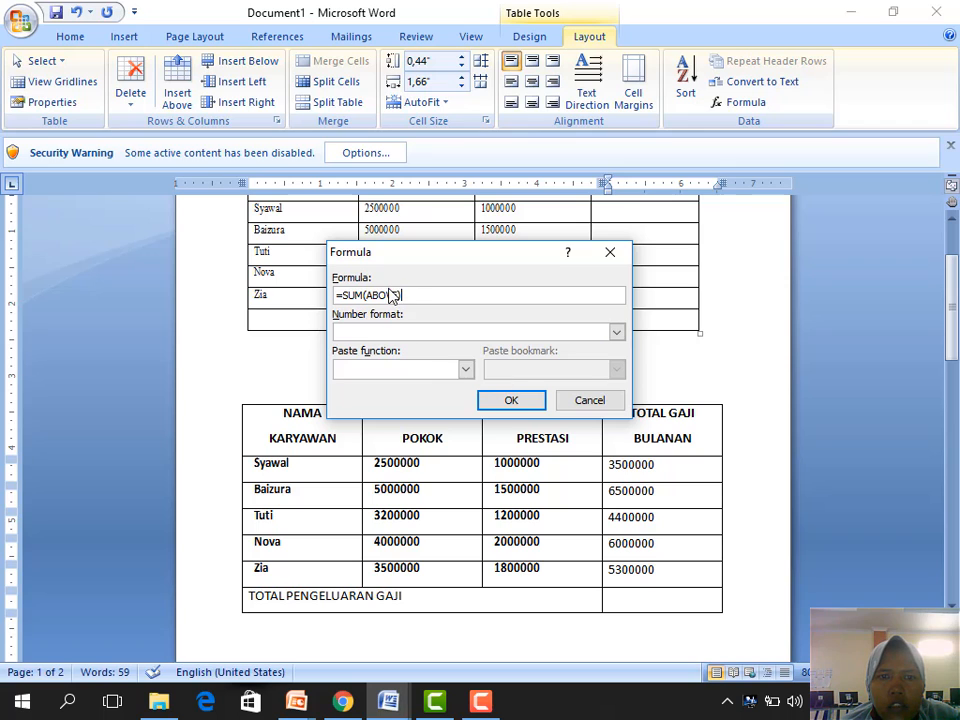
drag(439, 256, 260, 367)
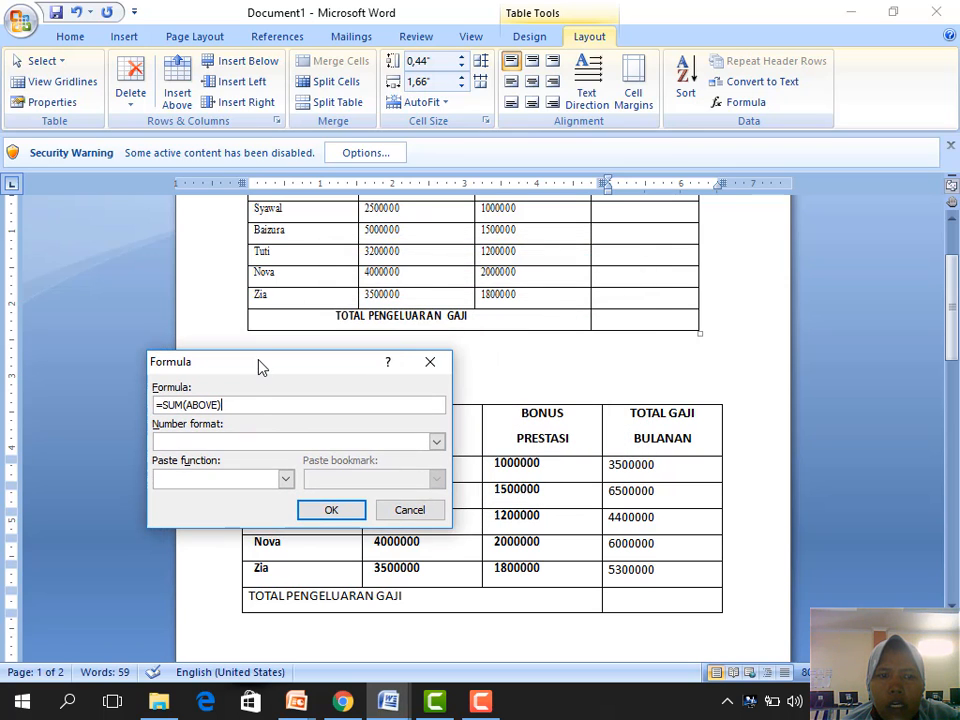
click(331, 510)
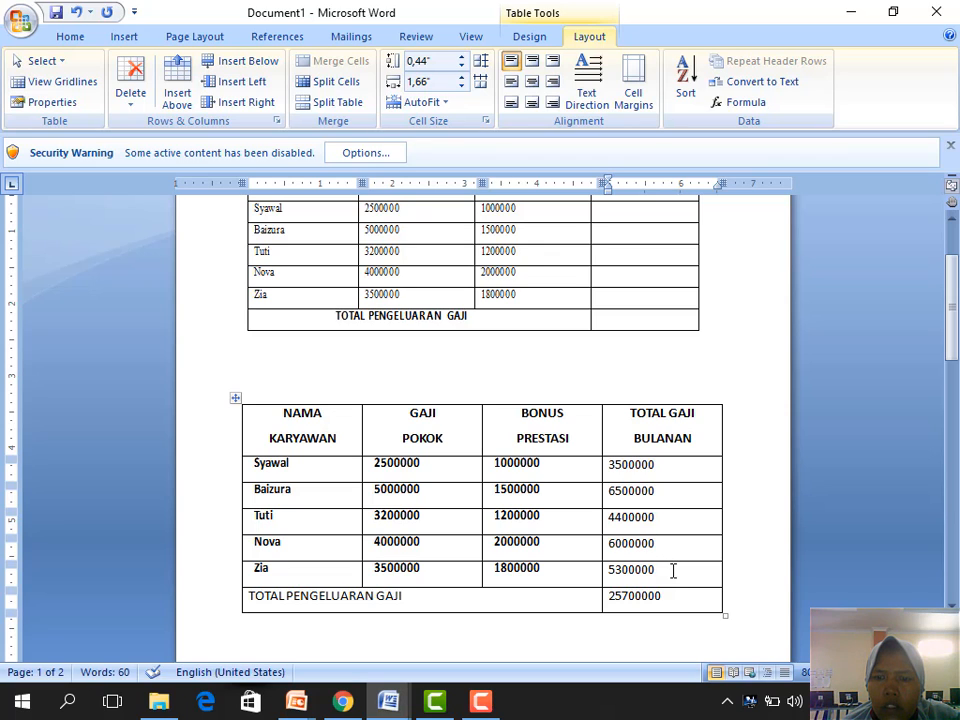
drag(671, 598, 604, 597)
key(Delete)
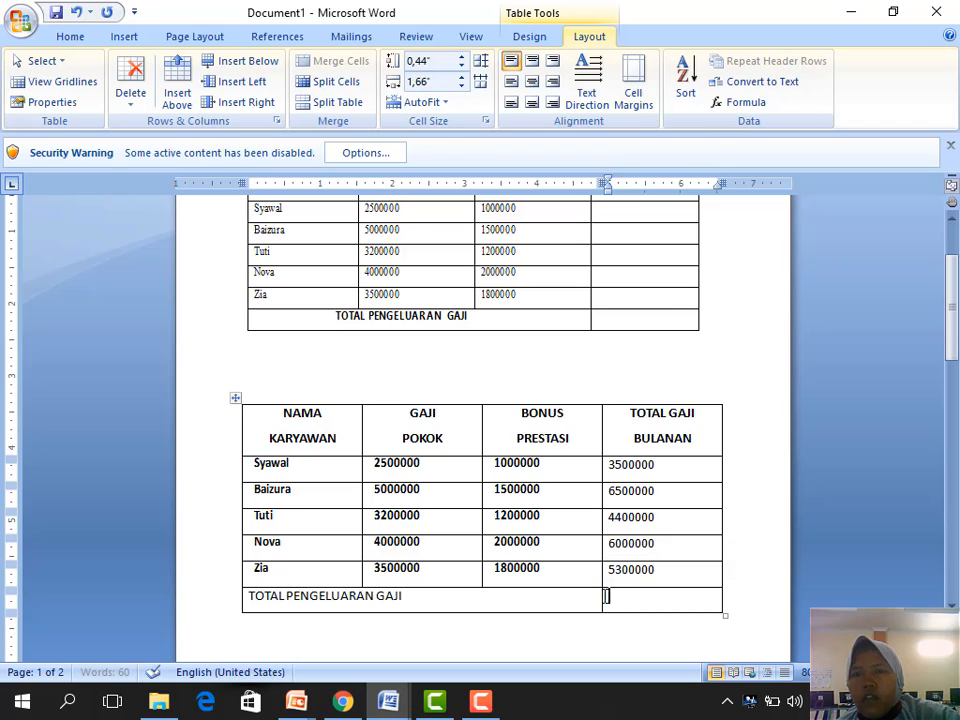
Insert the formula =D2+D3+D4+D5+D6 in the empty total cell beside TOTAL PENGELUARAN GAJI.
click(754, 108)
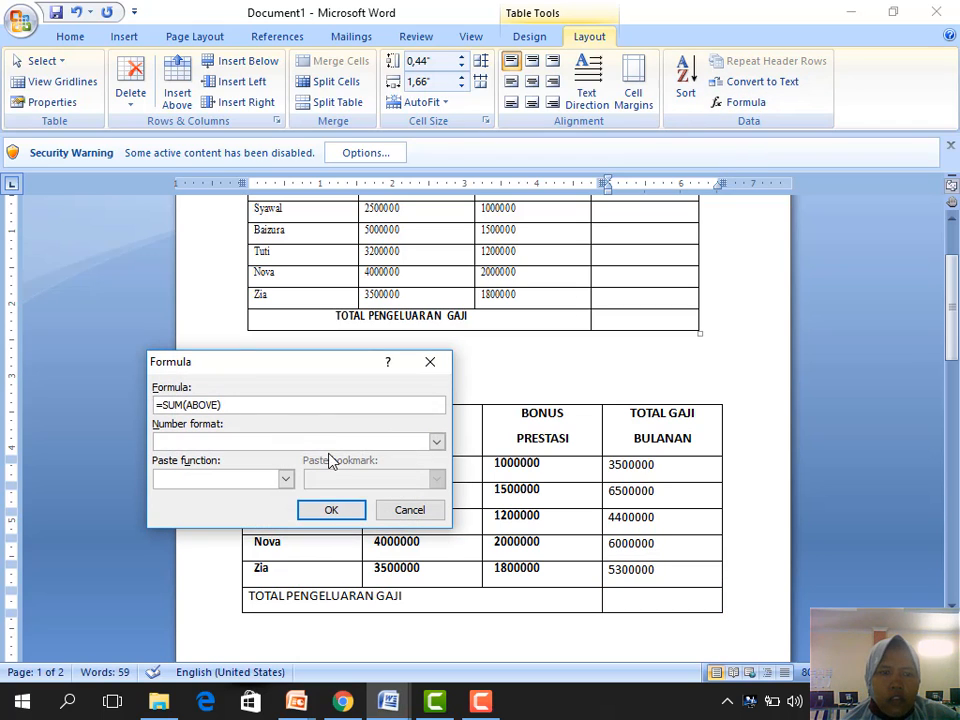
drag(227, 401, 161, 405)
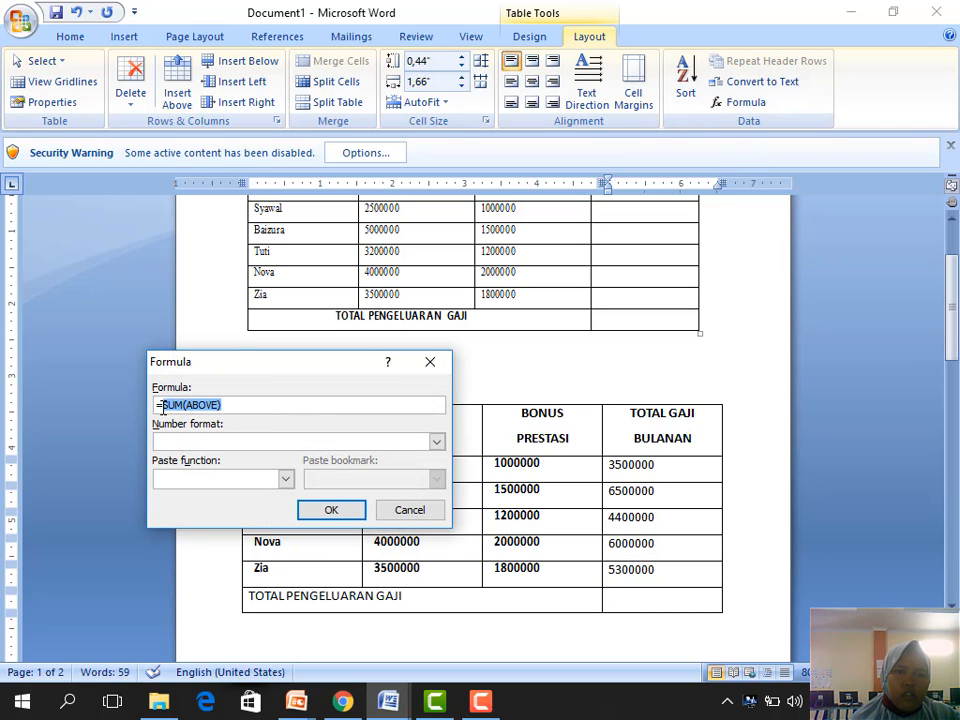
text(D2+D)
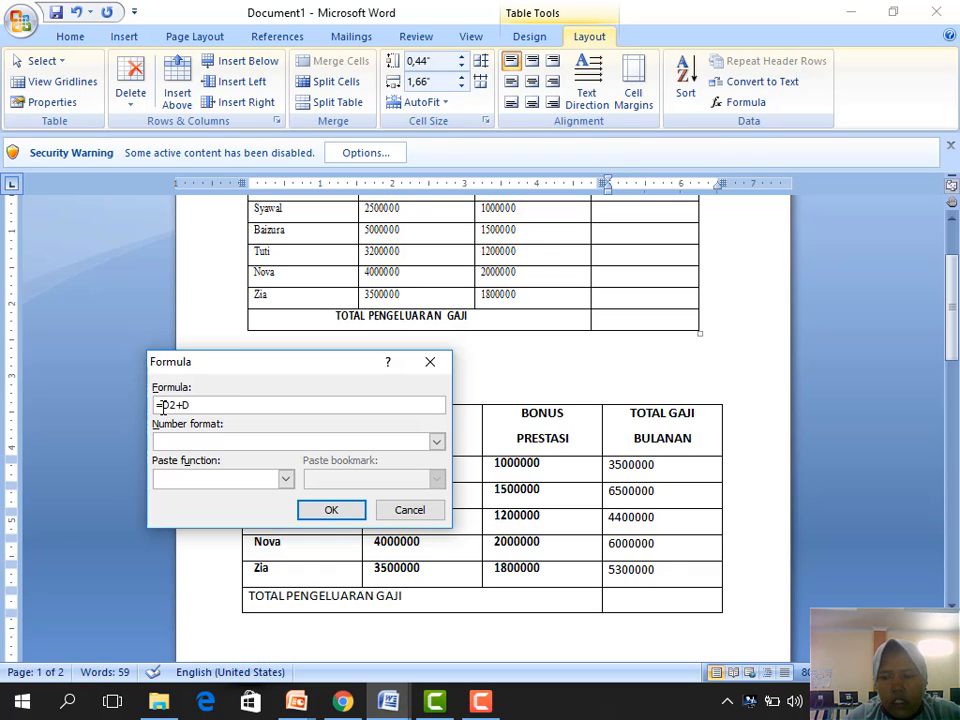
text(3+D4)
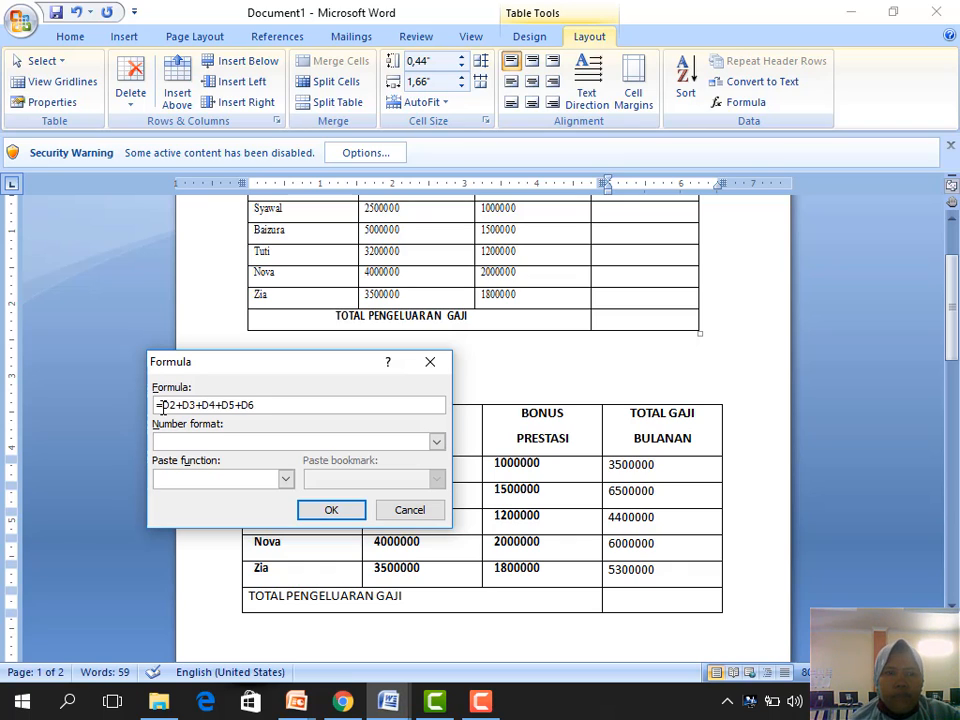
text(+D5+D6)
click(327, 510)
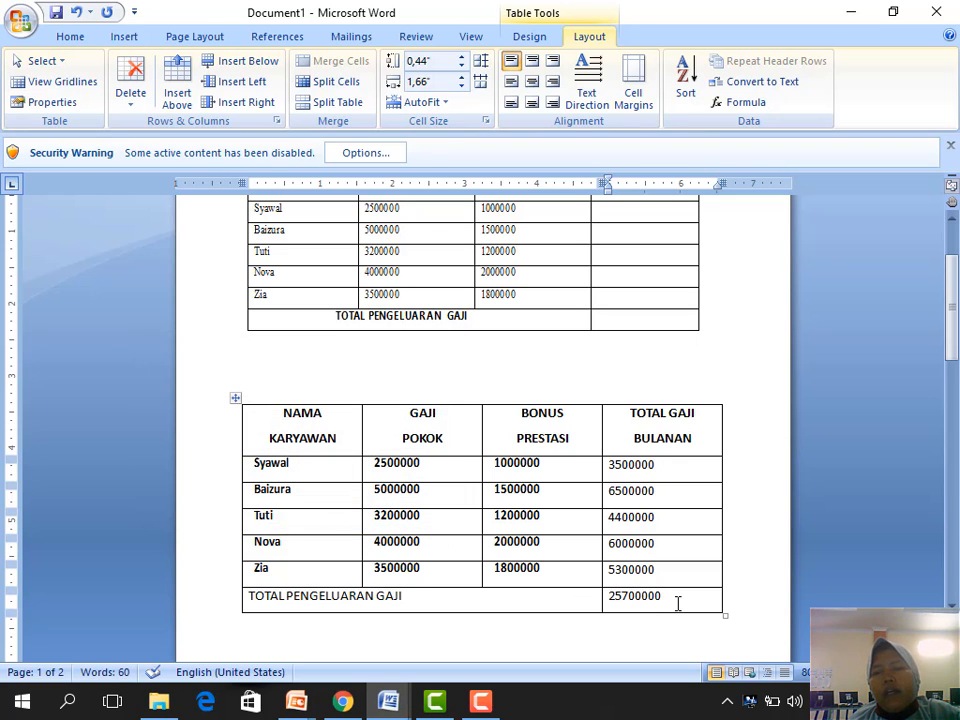
Switch to the PowerPoint presentation materi 11 simkomdig and display slide 5, Contoh Product.
scroll(616, 544, up, 3)
scroll(616, 544, up, 2)
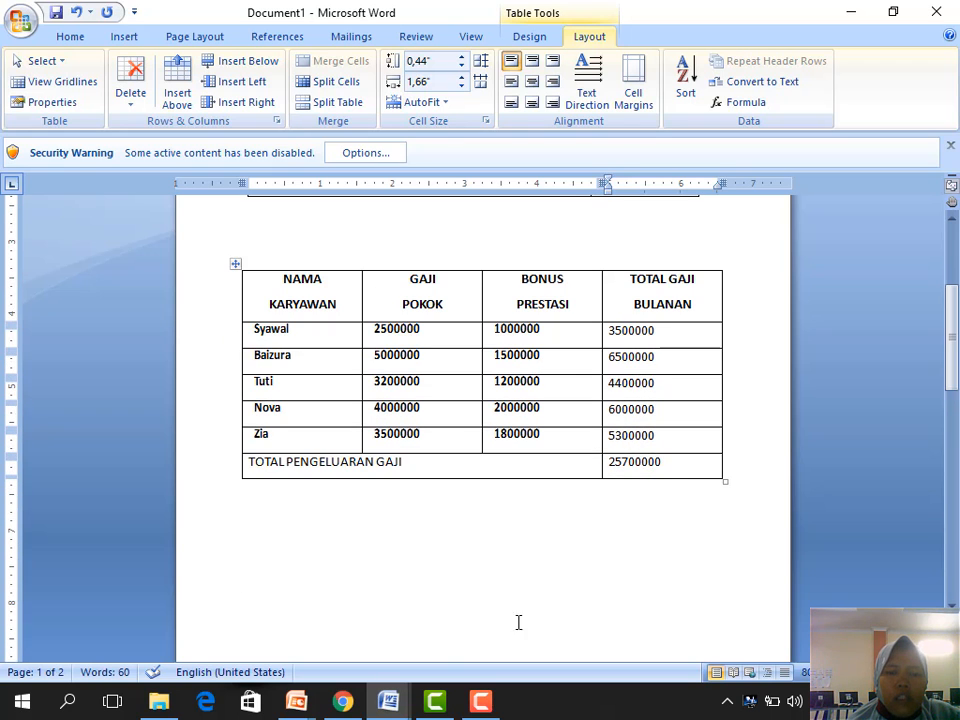
mouse_move(311, 703)
click(322, 661)
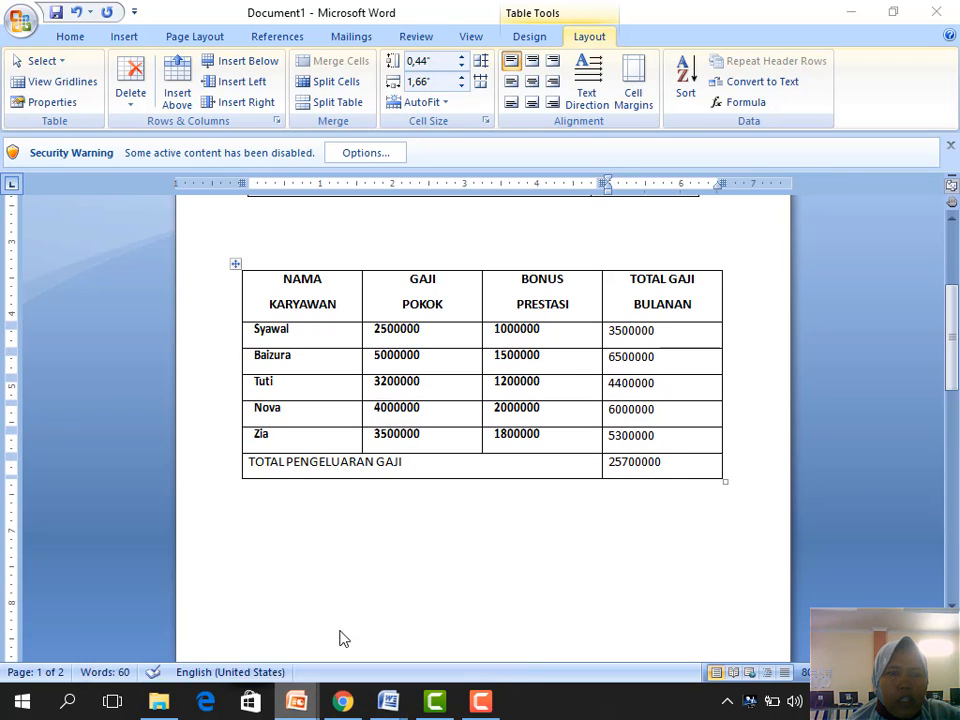
scroll(143, 531, down, 2)
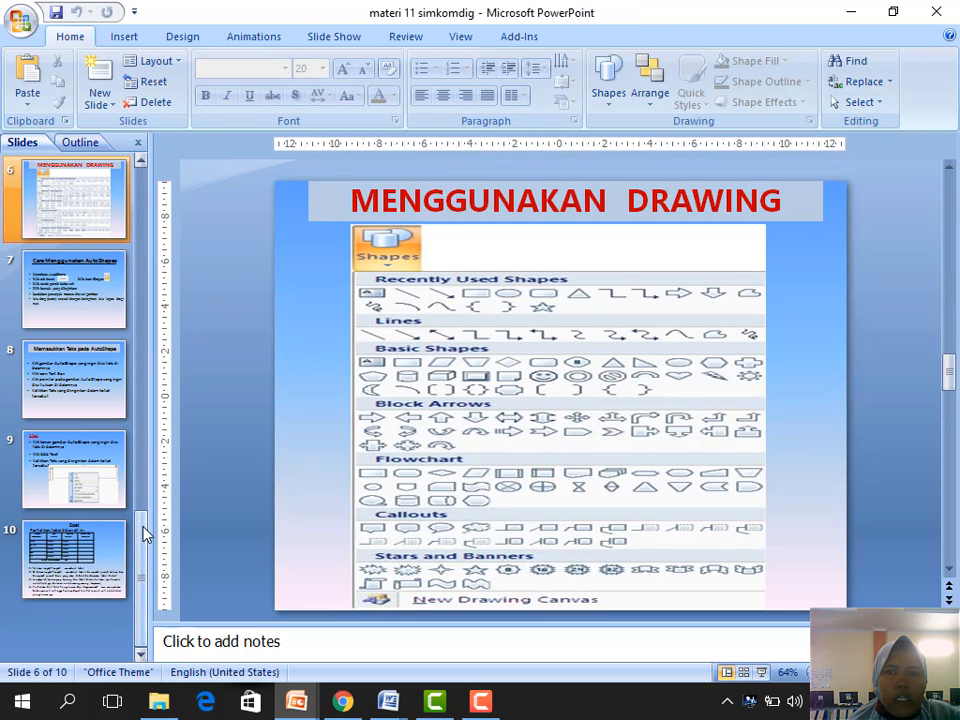
scroll(143, 534, down, 1)
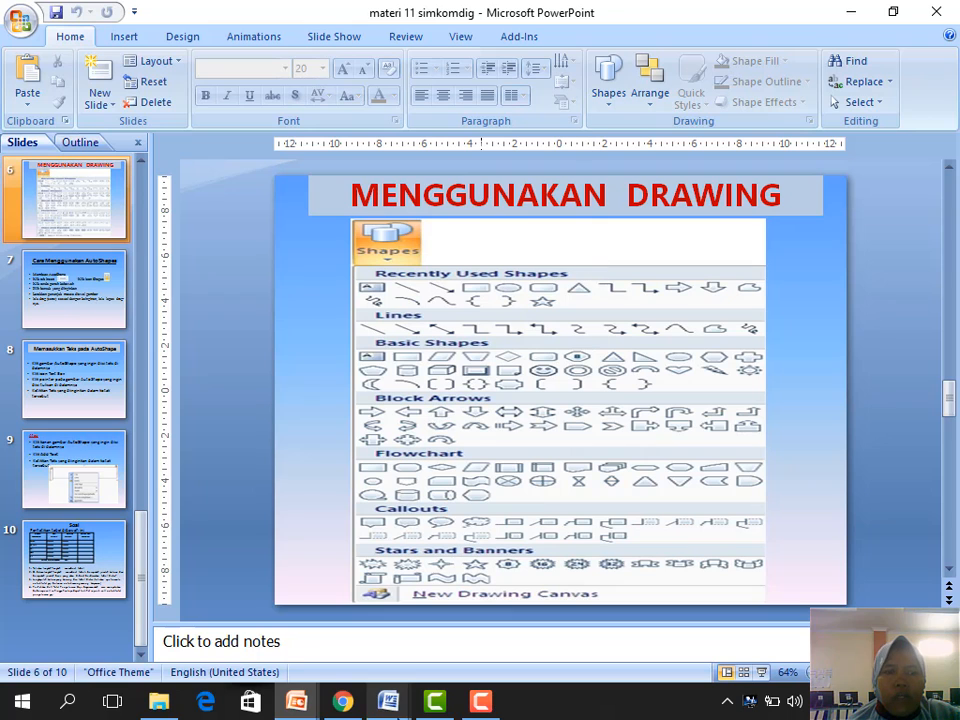
click(99, 468)
click(80, 318)
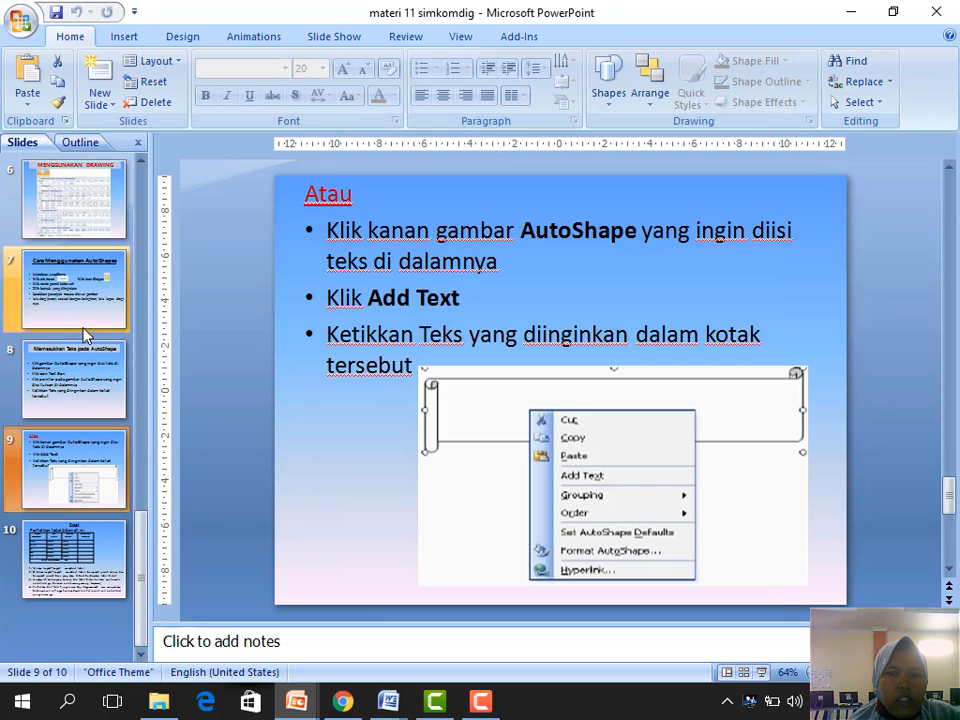
scroll(92, 336, up, 1)
click(105, 205)
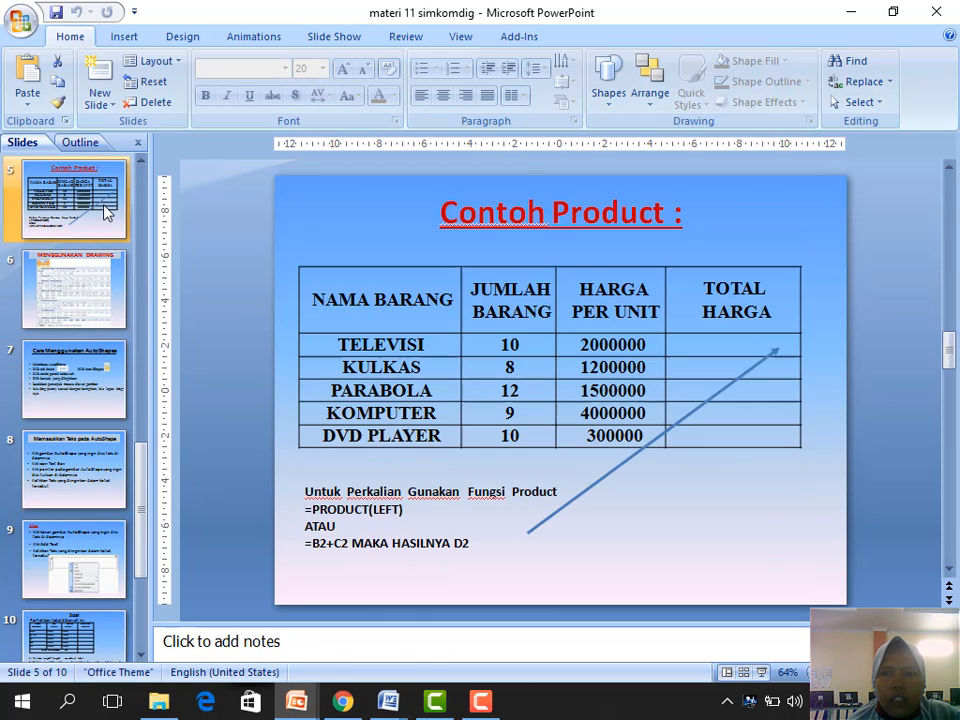